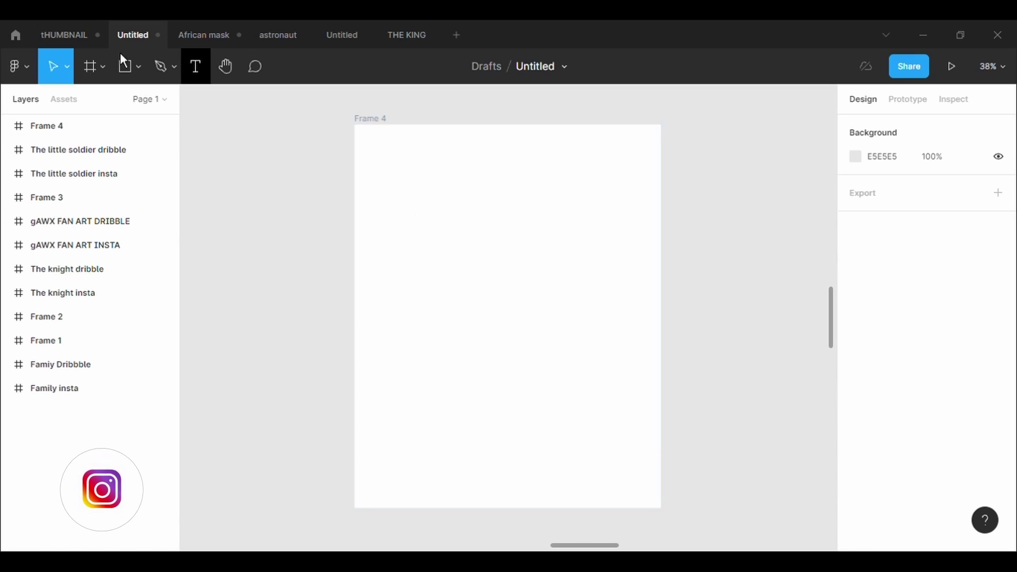
Draw an oval head at the upper centre of Frame 4 and give it a black outline
{"action": "left_click", "coordinate": [132, 67]}
{"action": "left_click", "coordinate": [130, 167]}
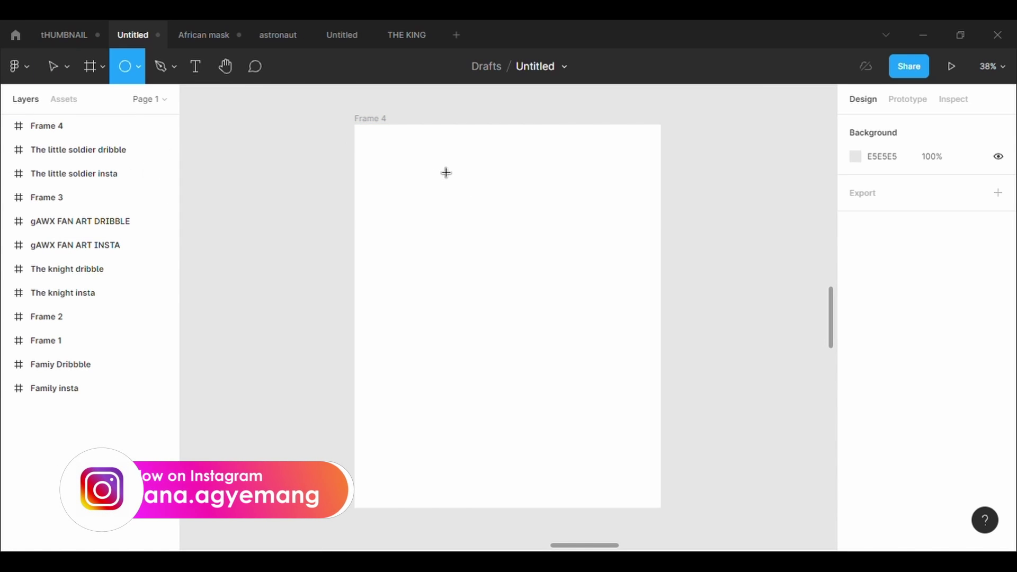
{"action": "left_click_drag", "start_coordinate": [441, 159], "coordinate": [547, 255]}
{"action": "left_click_drag", "start_coordinate": [509, 225], "coordinate": [526, 267]}
{"action": "left_click_drag", "start_coordinate": [568, 303], "coordinate": [532, 285]}
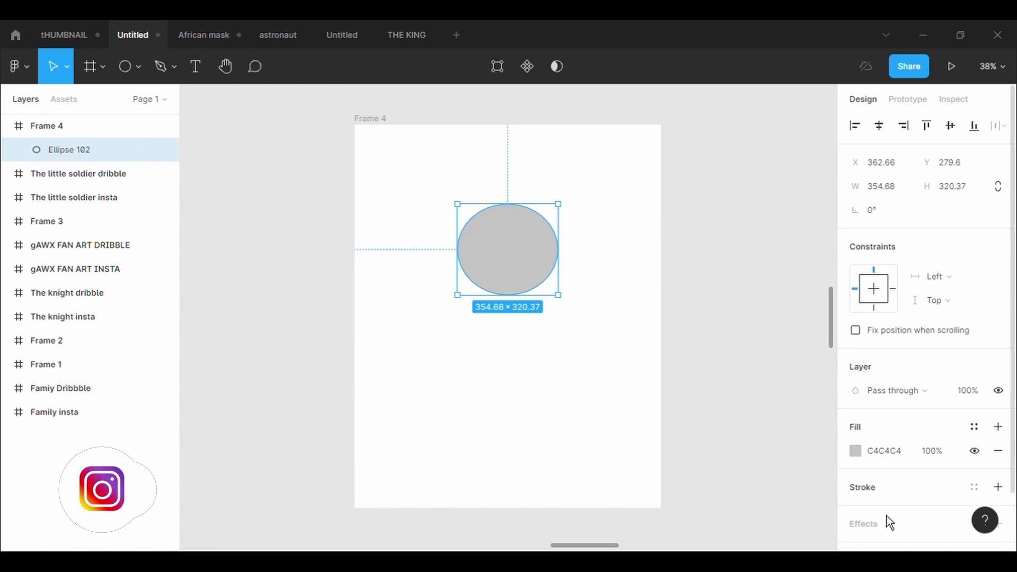
{"action": "left_click", "coordinate": [998, 487]}
{"action": "left_click", "coordinate": [892, 540]}
Set the head outline to 3 px, then draw a tall rectangle below it with a 5 px black outline
{"action": "type", "text": "3"}
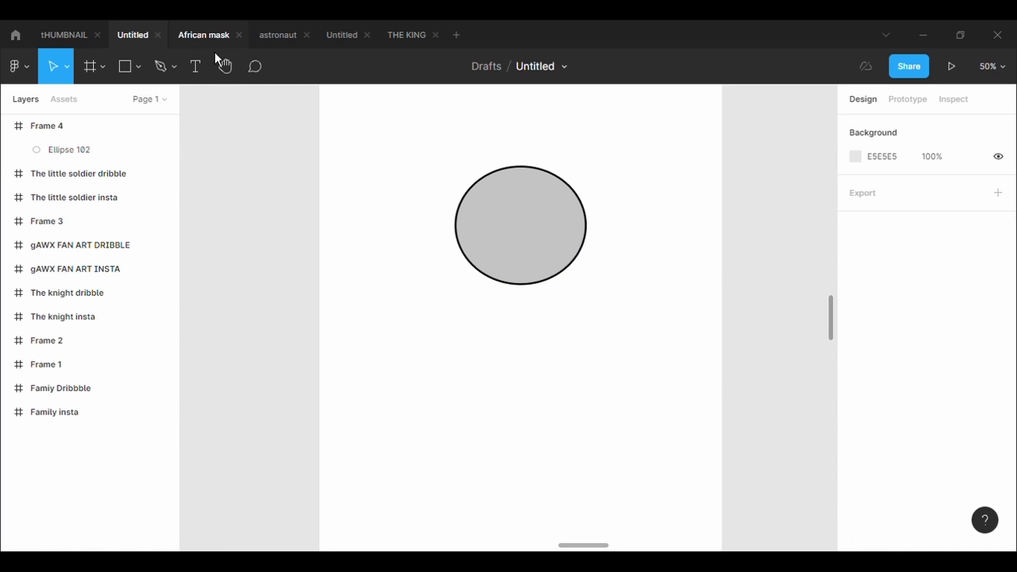
{"action": "left_click", "coordinate": [131, 79]}
{"action": "left_click_drag", "start_coordinate": [504, 262], "coordinate": [551, 451]}
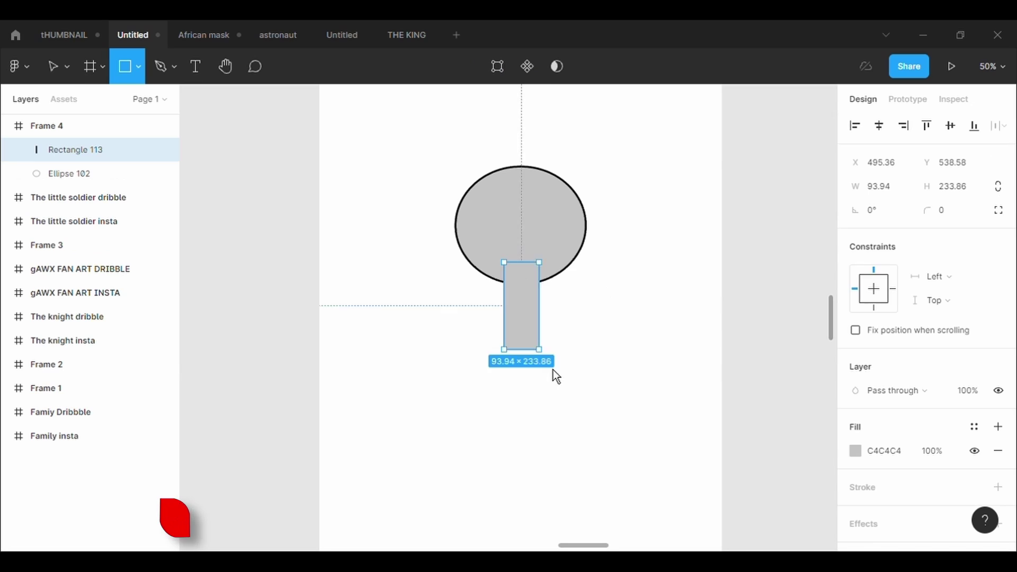
{"action": "left_click", "coordinate": [896, 503]}
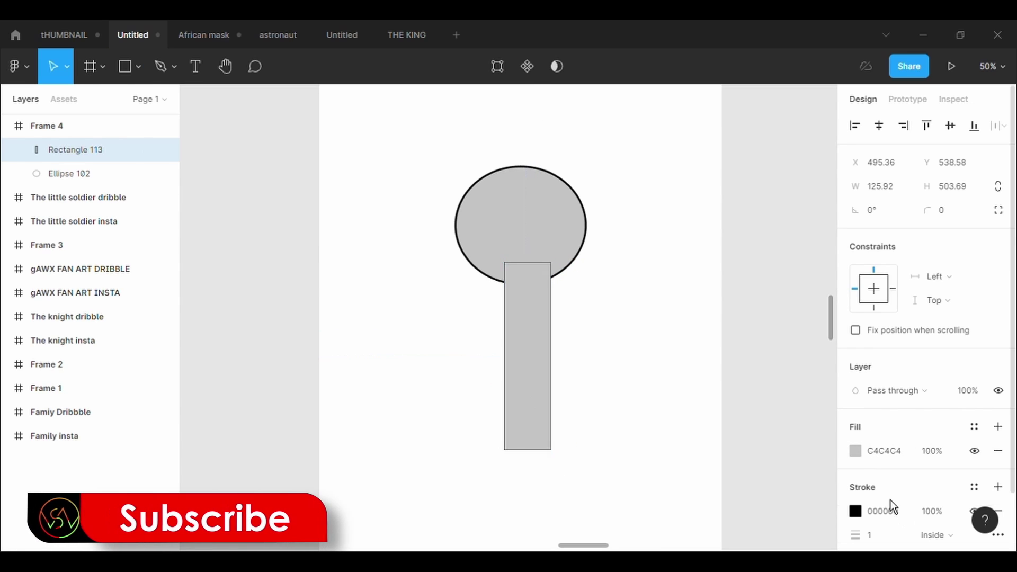
{"action": "left_click", "coordinate": [888, 536]}
{"action": "type", "text": "5"}
{"action": "key", "text": "Return"}
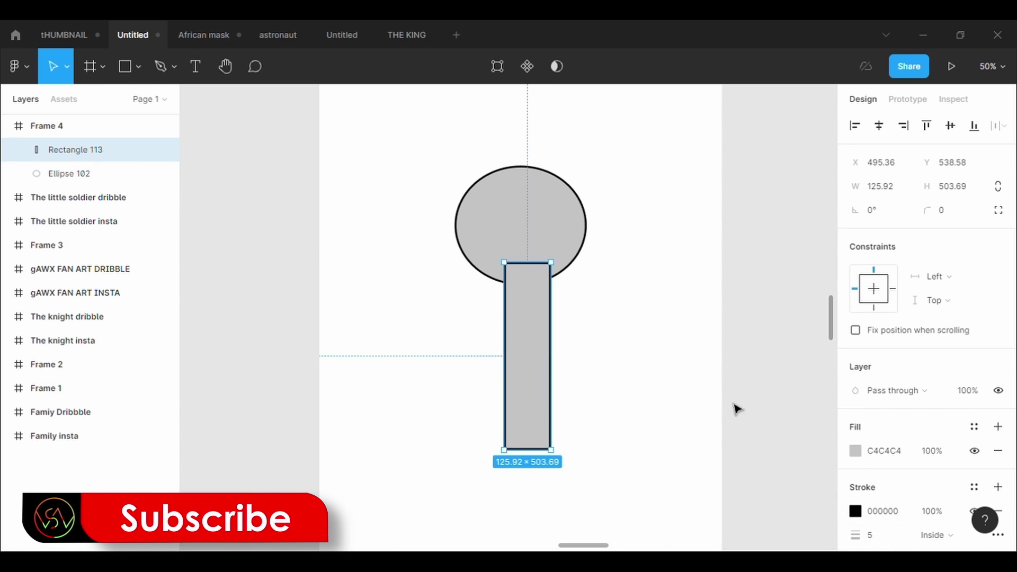
Put the rectangle behind the head and reshape it into a widening body with a notched two-leg base
{"action": "right_click", "coordinate": [528, 408]}
{"action": "left_click", "coordinate": [565, 265]}
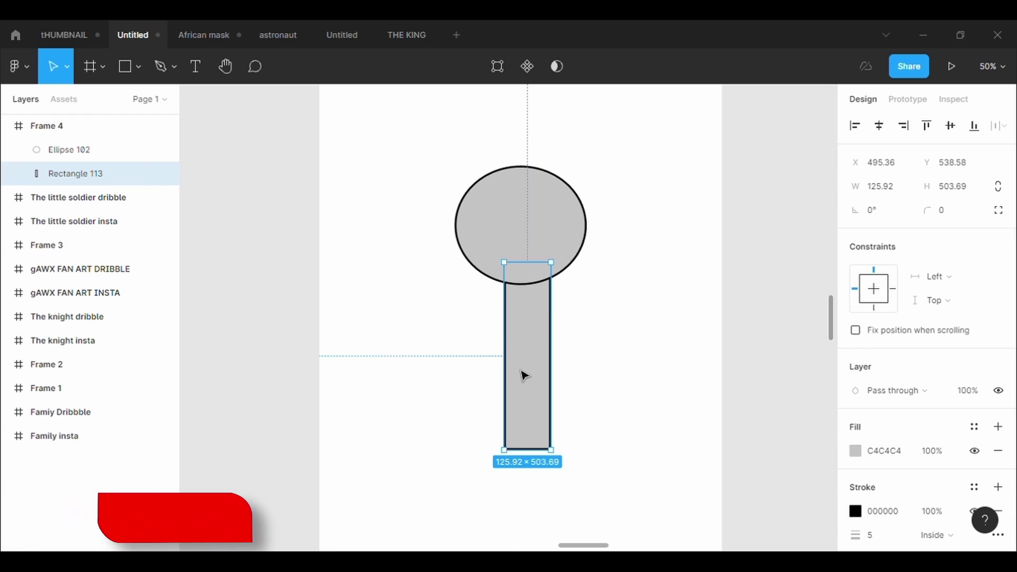
{"action": "left_click_drag", "start_coordinate": [520, 366], "coordinate": [511, 353]}
{"action": "key", "text": "Return"}
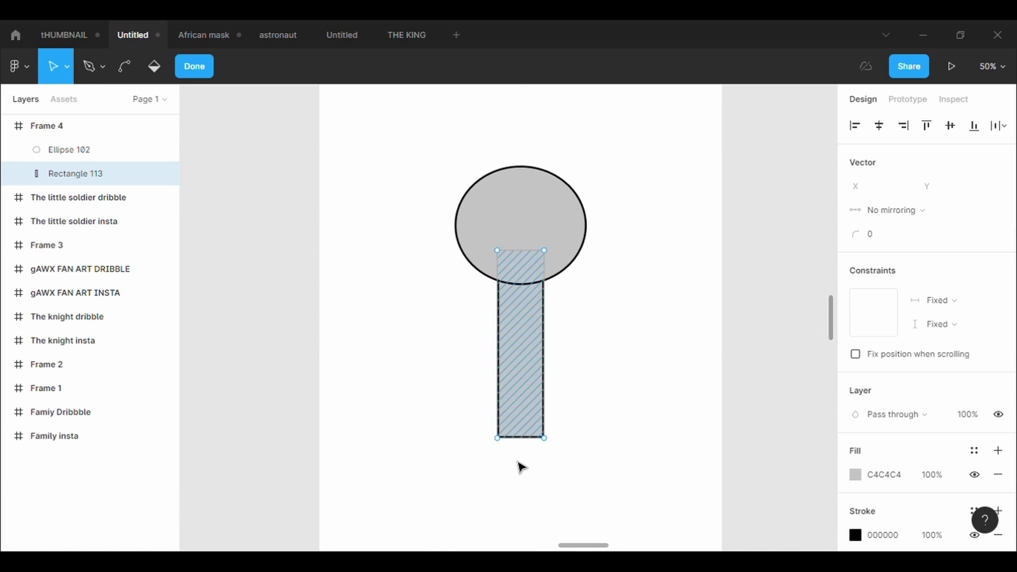
{"action": "left_click_drag", "start_coordinate": [501, 446], "coordinate": [472, 454]}
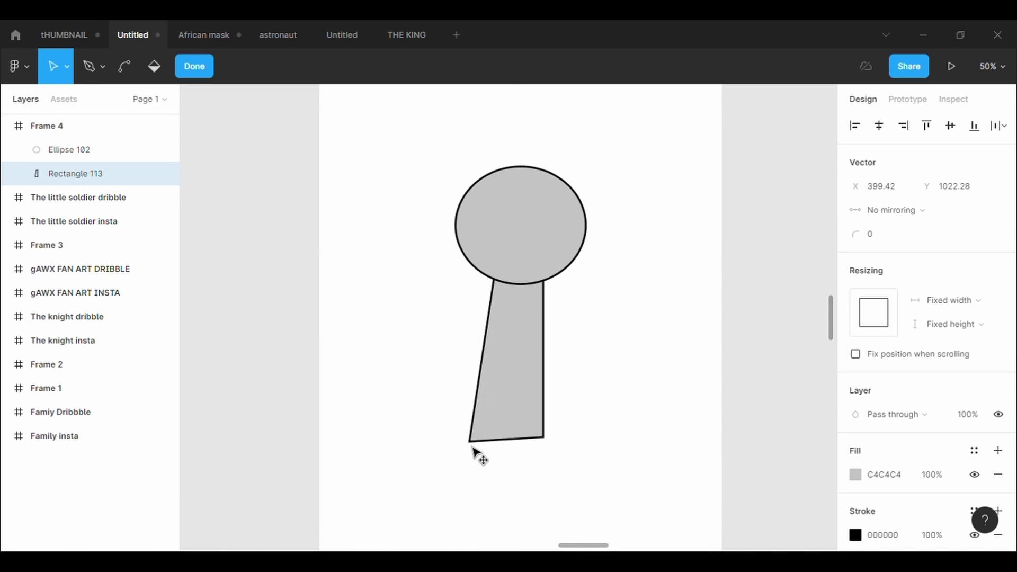
{"action": "mouse_move", "coordinate": [546, 443]}
{"action": "left_mouse_down"}
{"action": "mouse_move", "coordinate": [582, 453]}
{"action": "mouse_move", "coordinate": [480, 464]}
{"action": "left_mouse_up"}
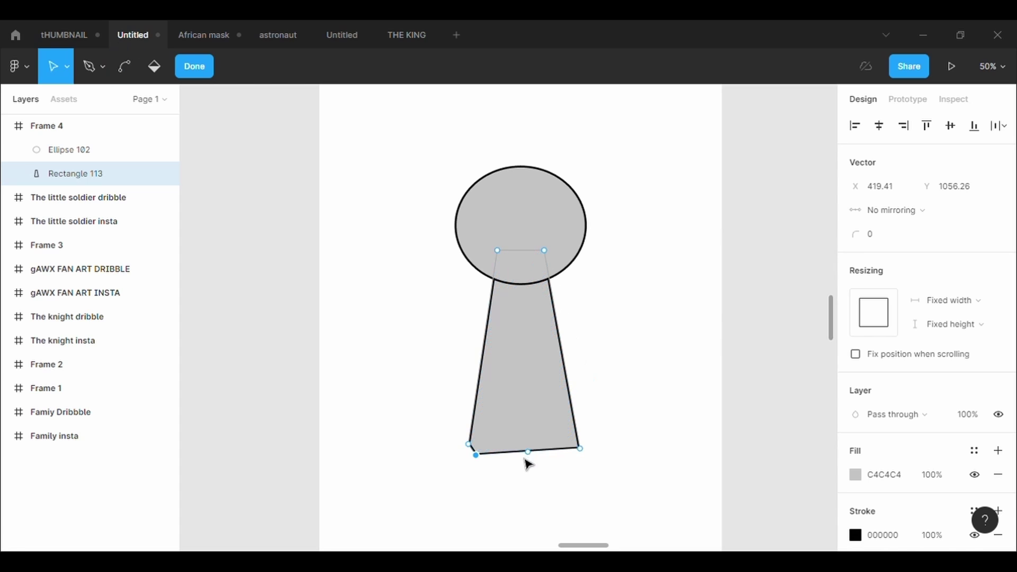
{"action": "left_click_drag", "start_coordinate": [528, 453], "coordinate": [530, 389]}
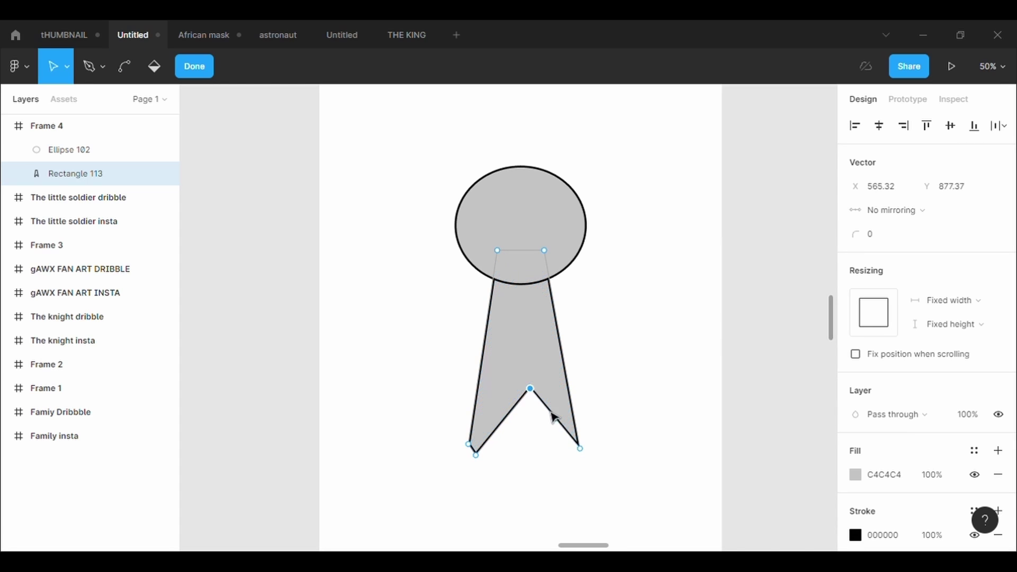
{"action": "left_click_drag", "start_coordinate": [567, 428], "coordinate": [572, 463]}
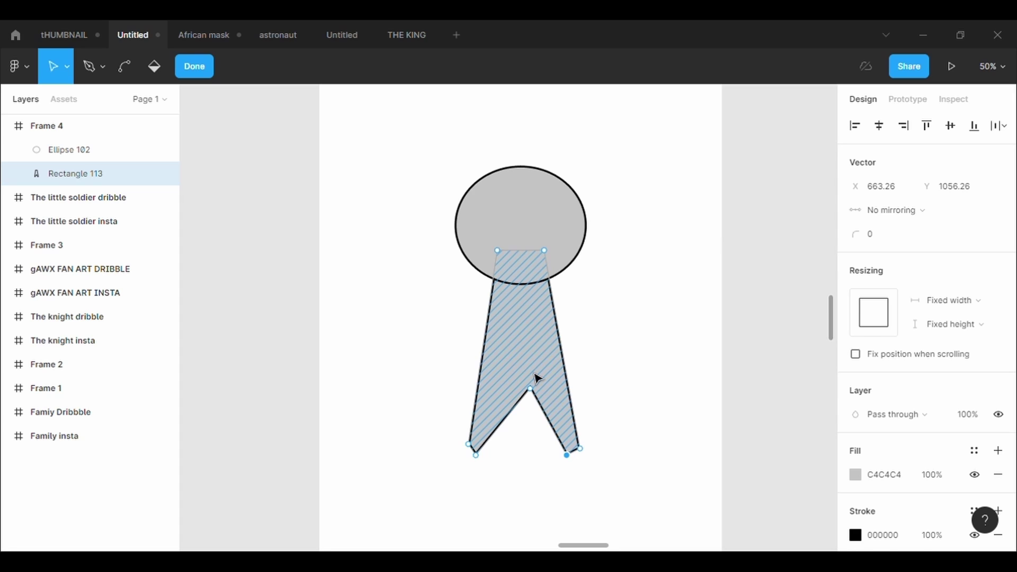
{"action": "key", "text": "Escape"}
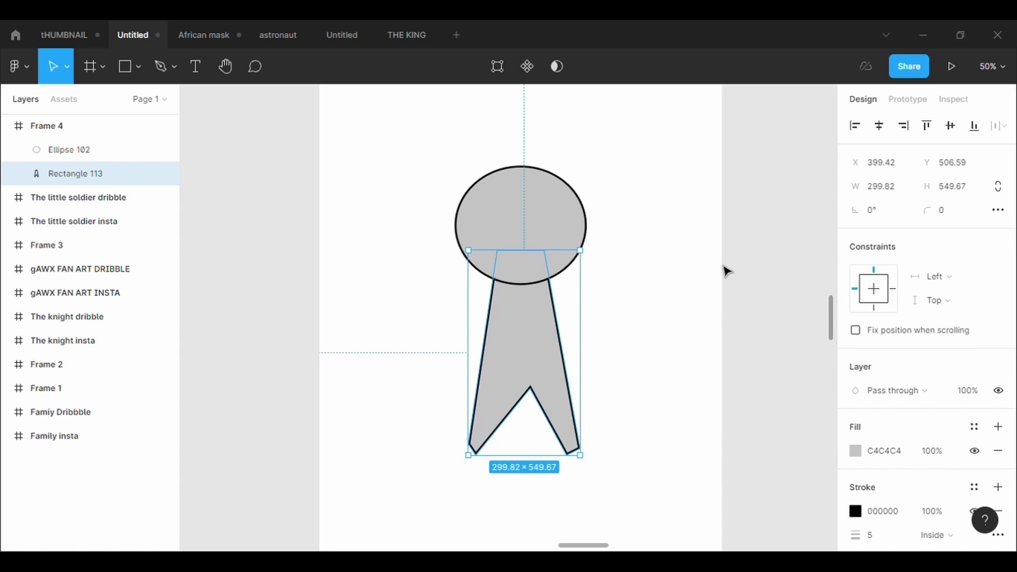
Round the body's corners with a 500 corner radius
{"action": "left_click", "coordinate": [951, 216]}
{"action": "type", "text": "500"}
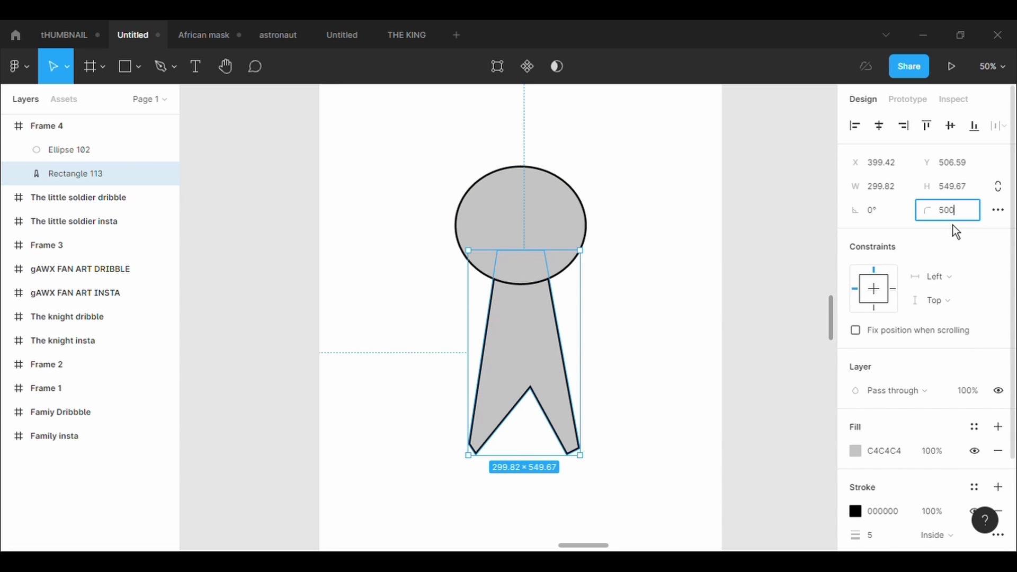
{"action": "key", "text": "Return"}
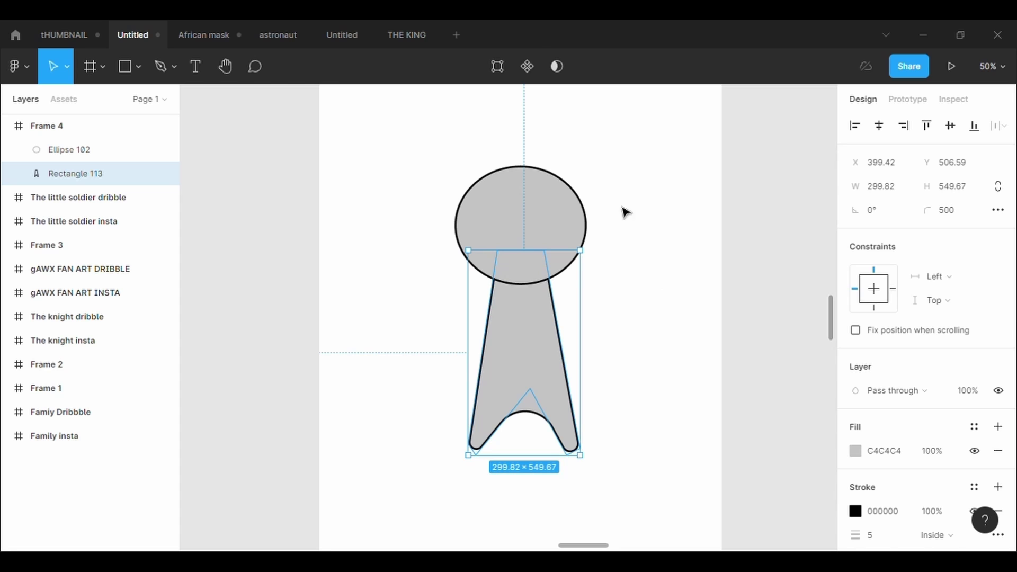
{"action": "double_click", "coordinate": [518, 256]}
{"action": "left_click", "coordinate": [540, 399]}
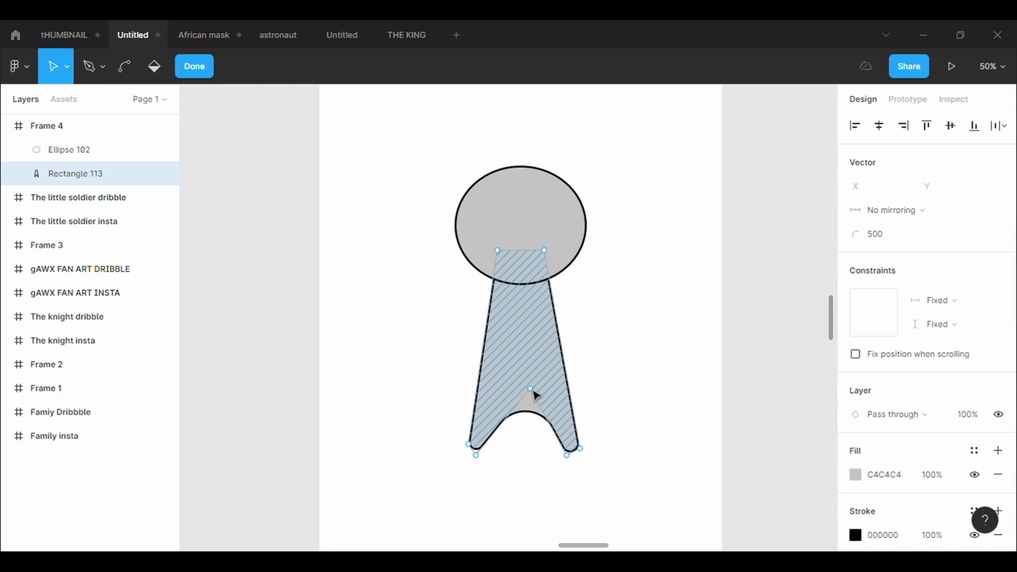
{"action": "key", "text": "Escape"}
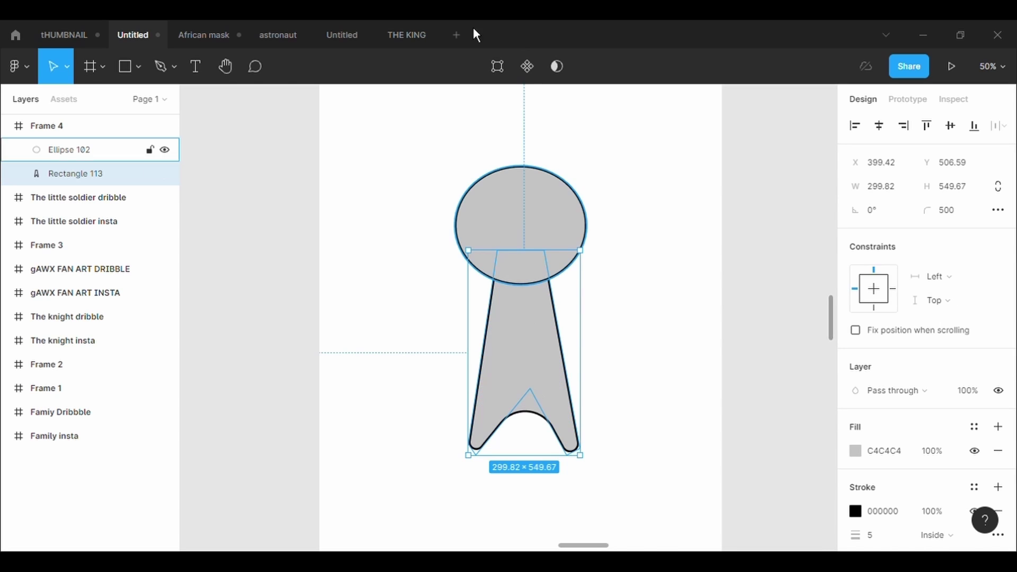
Sharpen the notch point between the legs to a 5 corner radius
{"action": "left_click", "coordinate": [506, 71]}
{"action": "left_click", "coordinate": [530, 389]}
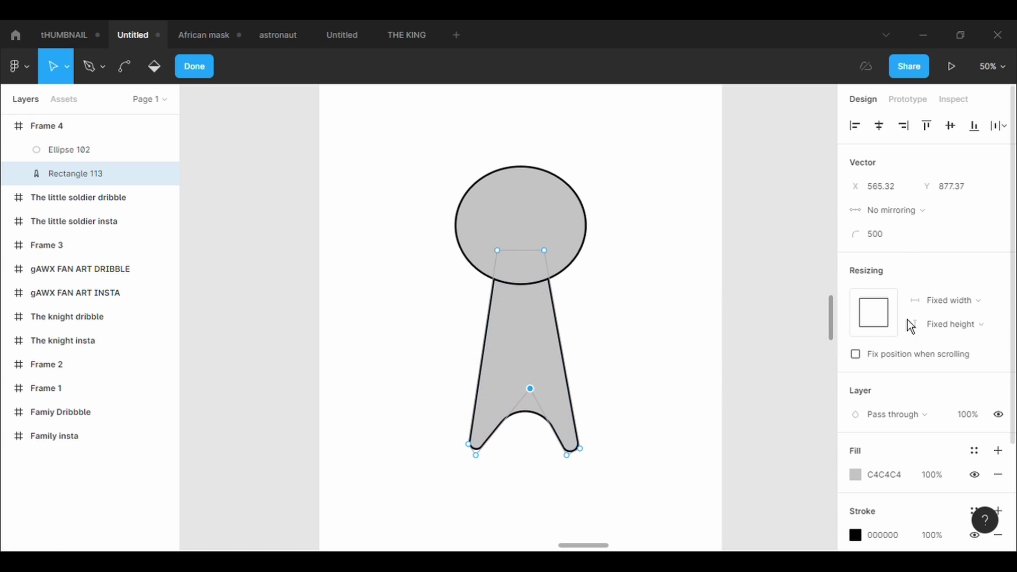
{"action": "type", "text": "5"}
{"action": "key", "text": "Return"}
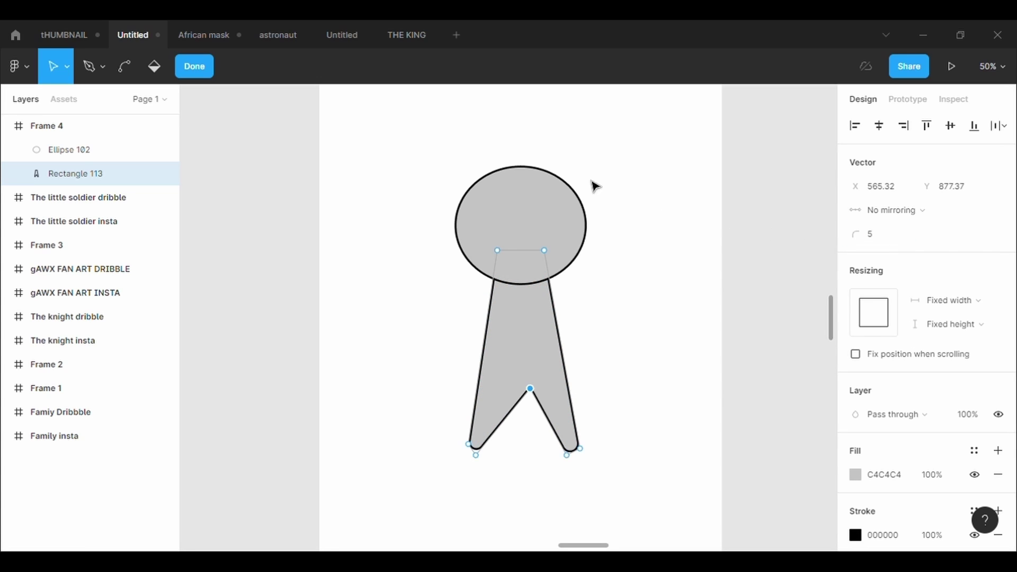
Bend the body's right and left sides outward into smooth curves and round the left foot
{"action": "left_click", "coordinate": [124, 66]}
{"action": "left_click", "coordinate": [575, 360]}
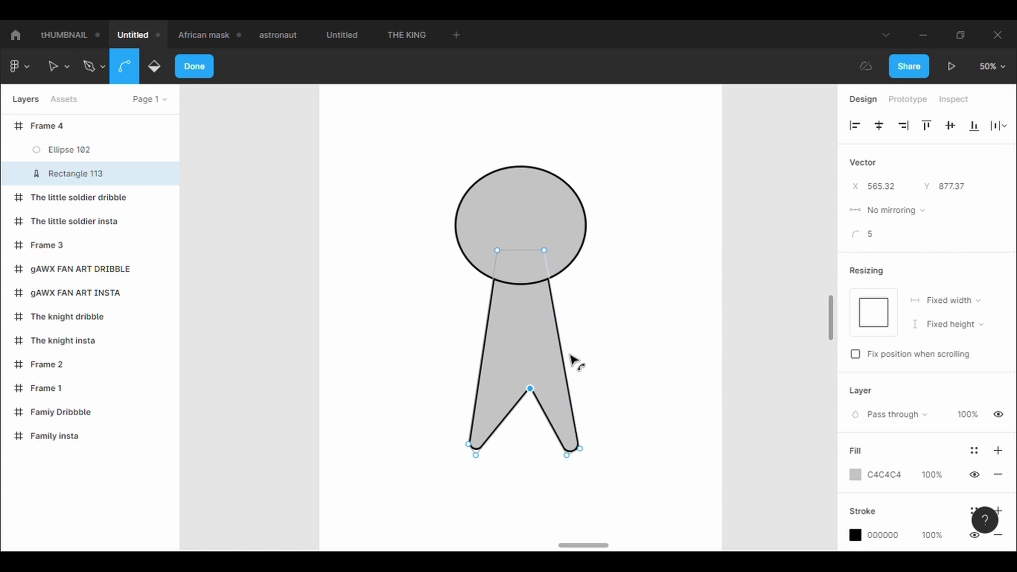
{"action": "left_click_drag", "start_coordinate": [574, 360], "coordinate": [591, 365]}
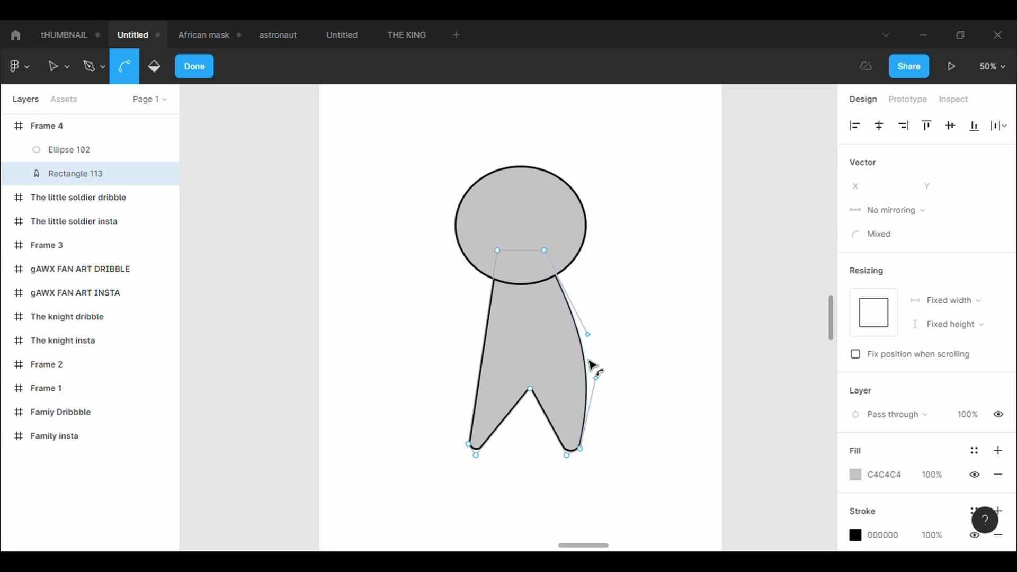
{"action": "mouse_move", "coordinate": [491, 352]}
{"action": "left_mouse_down"}
{"action": "mouse_move", "coordinate": [503, 359]}
{"action": "mouse_move", "coordinate": [489, 377]}
{"action": "left_mouse_up"}
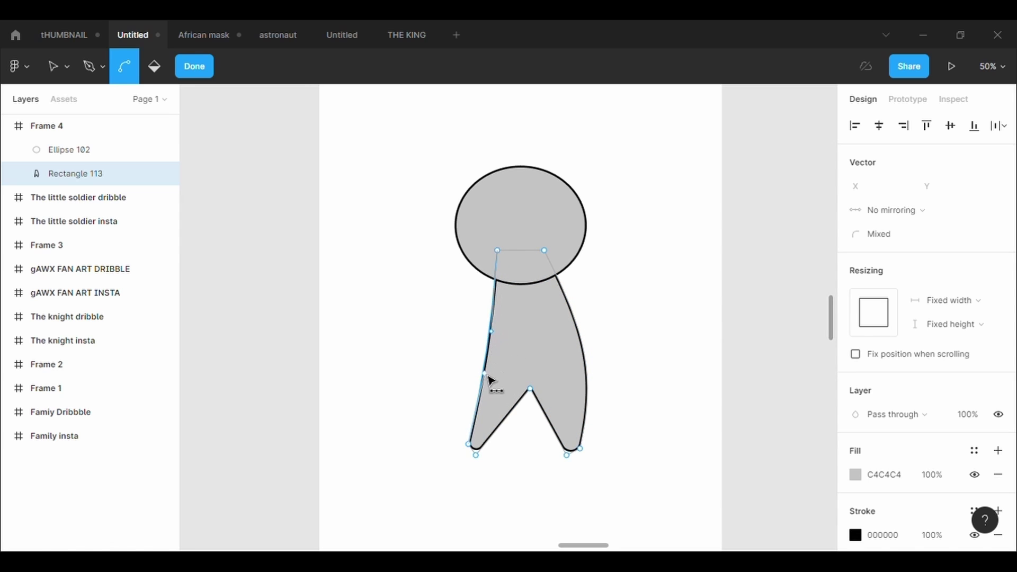
{"action": "left_click_drag", "start_coordinate": [468, 444], "coordinate": [474, 369]}
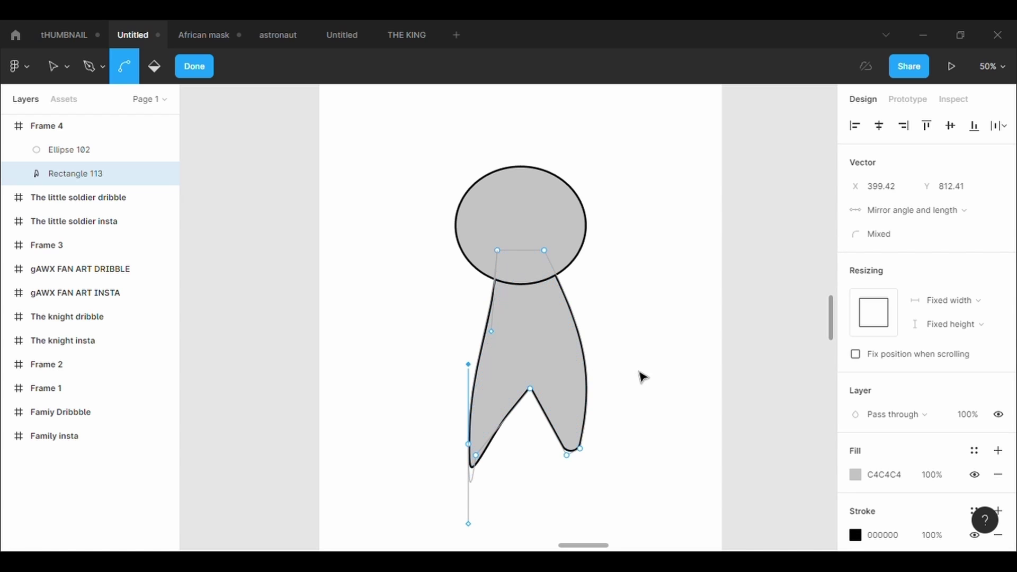
{"action": "key", "text": "Escape"}
Adjust the leg points, lowering the notch top and pushing the right foot down and outward
{"action": "left_click", "coordinate": [495, 64]}
{"action": "mouse_move", "coordinate": [476, 455]}
{"action": "left_mouse_down"}
{"action": "mouse_move", "coordinate": [495, 467]}
{"action": "mouse_move", "coordinate": [494, 454]}
{"action": "left_mouse_up"}
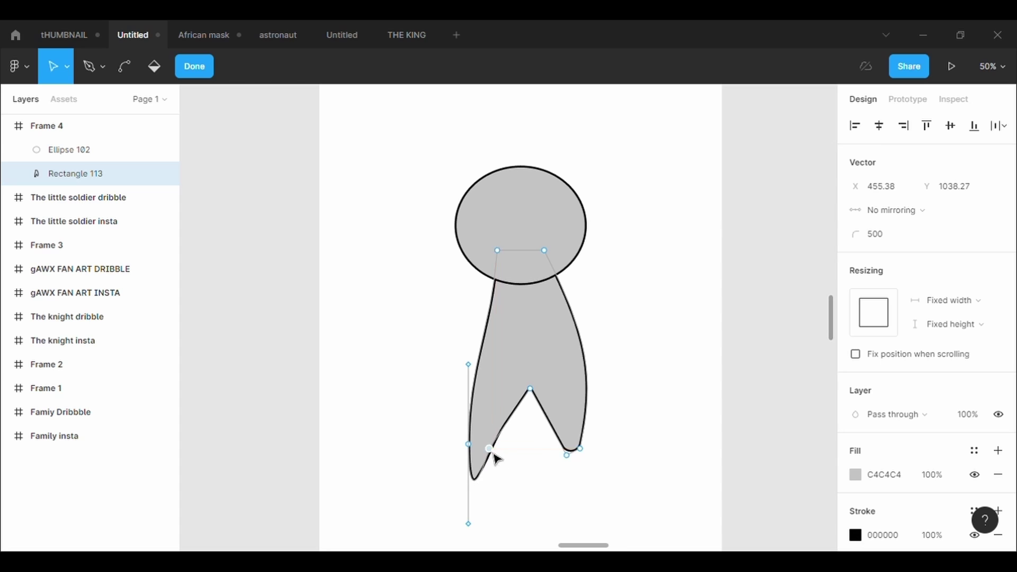
{"action": "left_click_drag", "start_coordinate": [531, 390], "coordinate": [529, 420]}
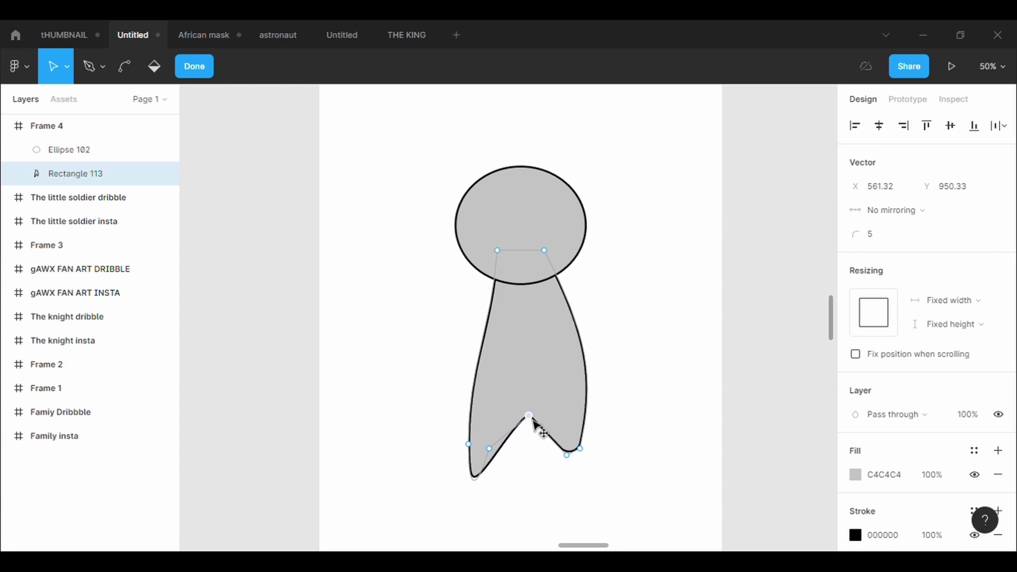
{"action": "left_click", "coordinate": [568, 460]}
{"action": "left_click_drag", "start_coordinate": [574, 471], "coordinate": [582, 487]}
{"action": "left_click_drag", "start_coordinate": [585, 450], "coordinate": [583, 475]}
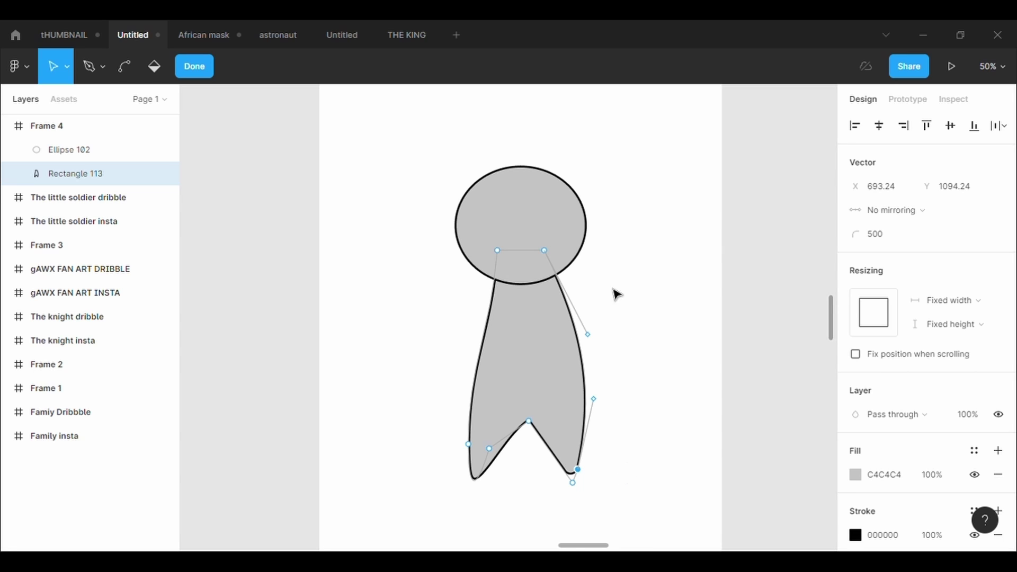
{"action": "left_click_drag", "start_coordinate": [553, 259], "coordinate": [546, 260]}
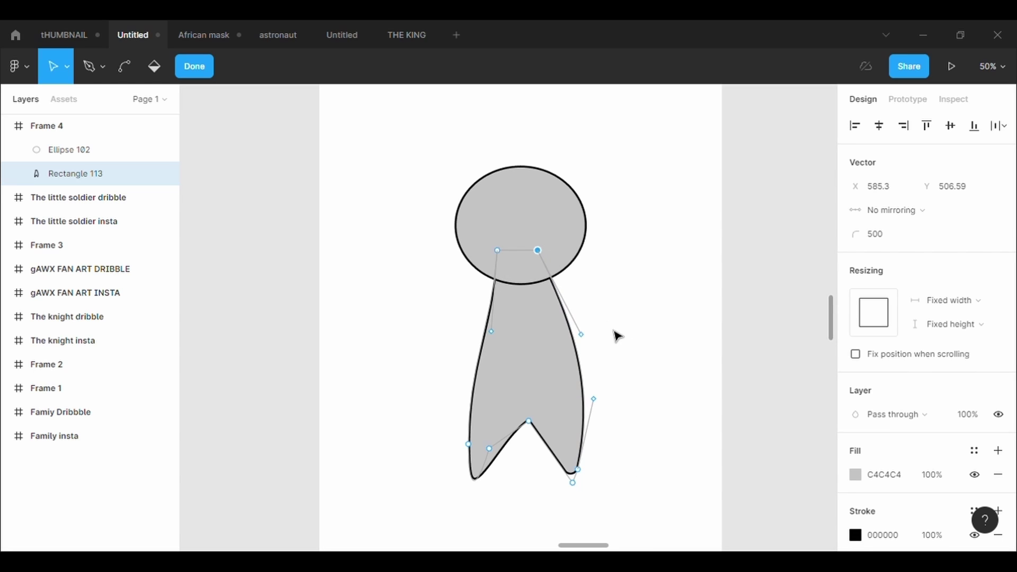
{"action": "key", "text": "Escape"}
{"action": "key", "text": "Escape"}
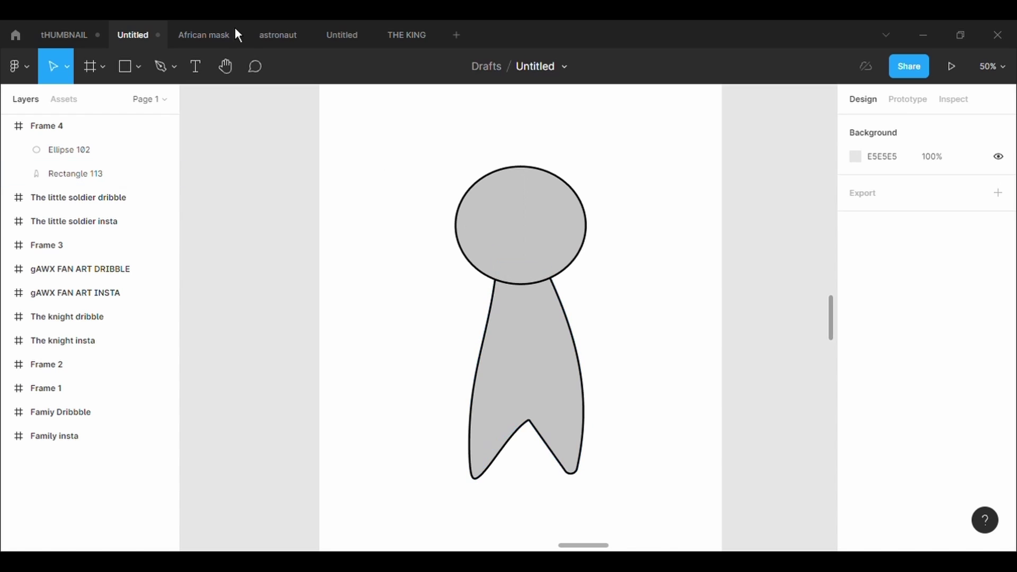
Start a pen path at the head's right side with a 5 px stroke
{"action": "left_click", "coordinate": [174, 66]}
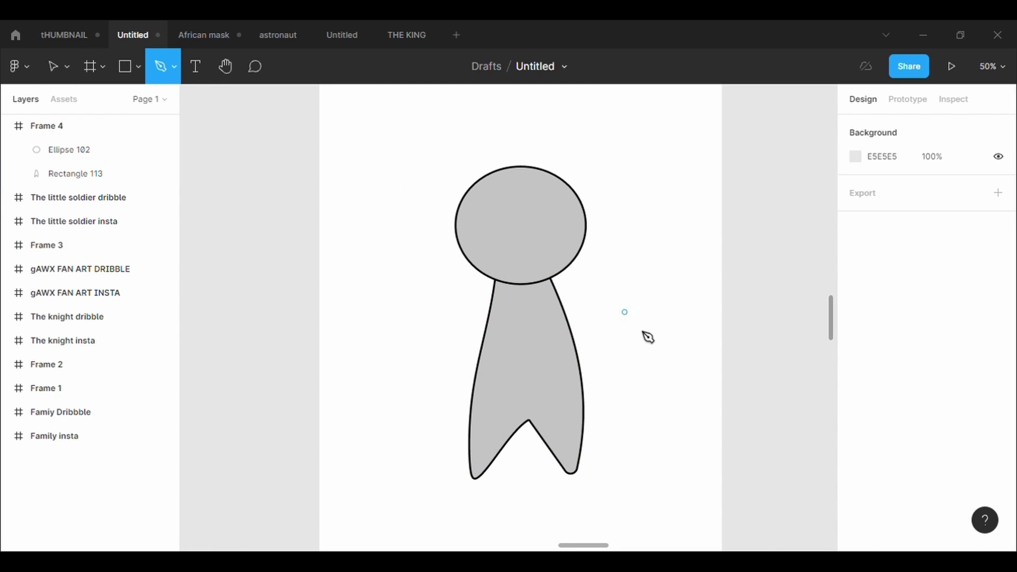
{"action": "left_click", "coordinate": [556, 260]}
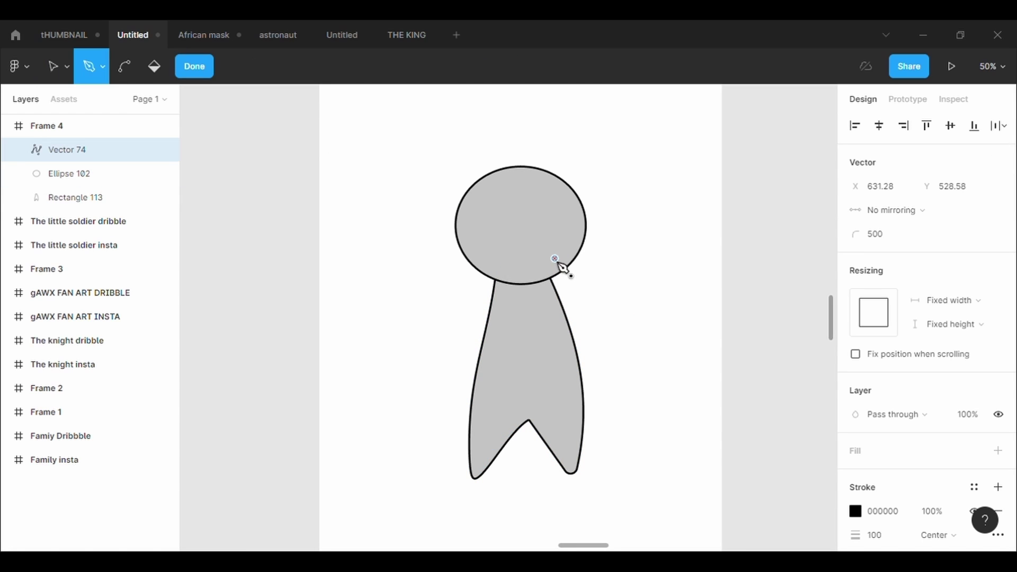
{"action": "left_click", "coordinate": [577, 280]}
{"action": "left_click", "coordinate": [893, 543]}
{"action": "key", "text": "BackSpace"}
{"action": "type", "text": "5"}
{"action": "key", "text": "Return"}
Continue the arm outline with a curved point beside the head and close it at its start
{"action": "left_click", "coordinate": [579, 299]}
{"action": "left_click", "coordinate": [908, 238]}
{"action": "type", "text": "0"}
{"action": "key", "text": "Return"}
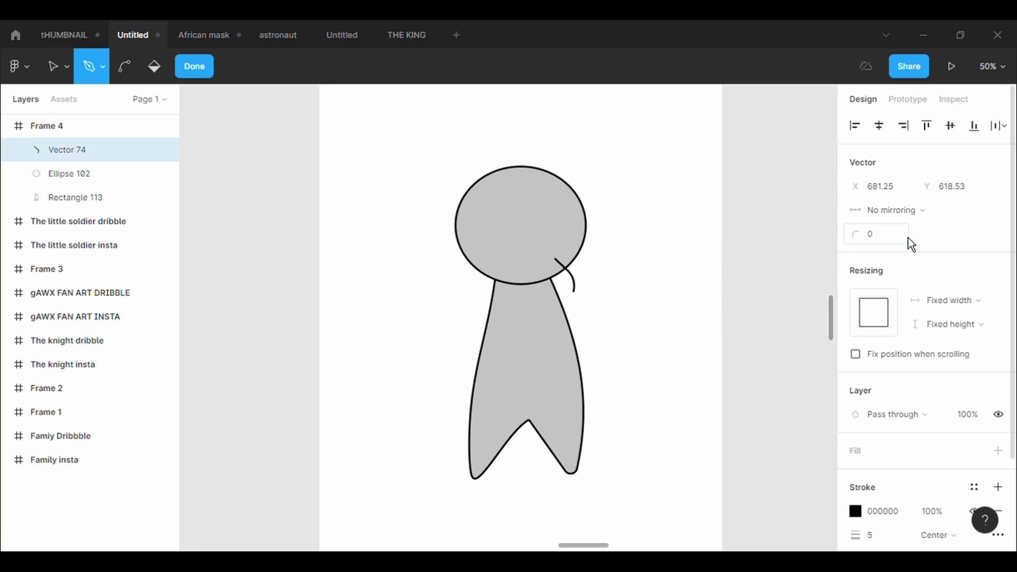
{"action": "key", "text": "ctrl+z"}
{"action": "key", "text": "ctrl+z"}
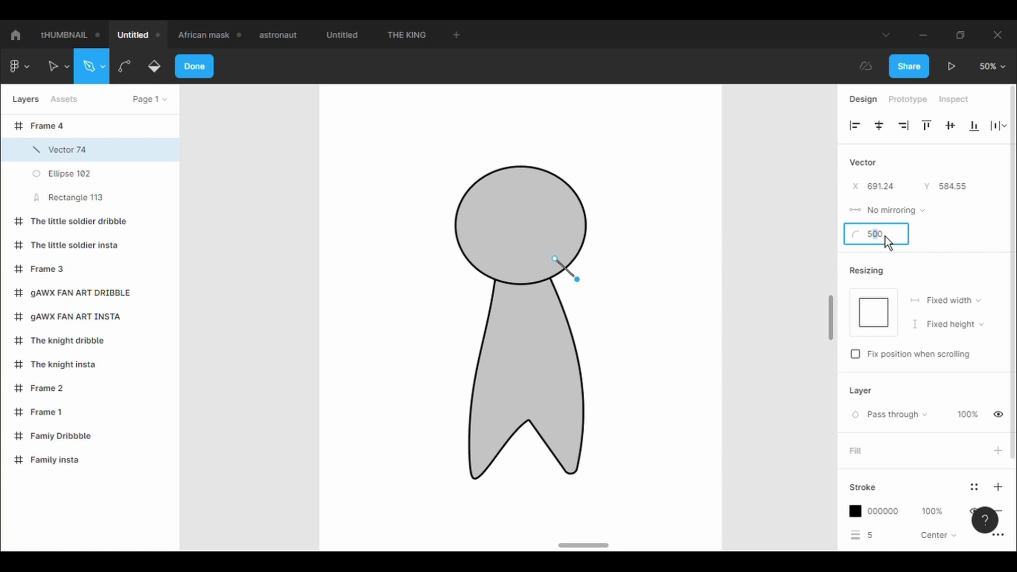
{"action": "key", "text": "Return"}
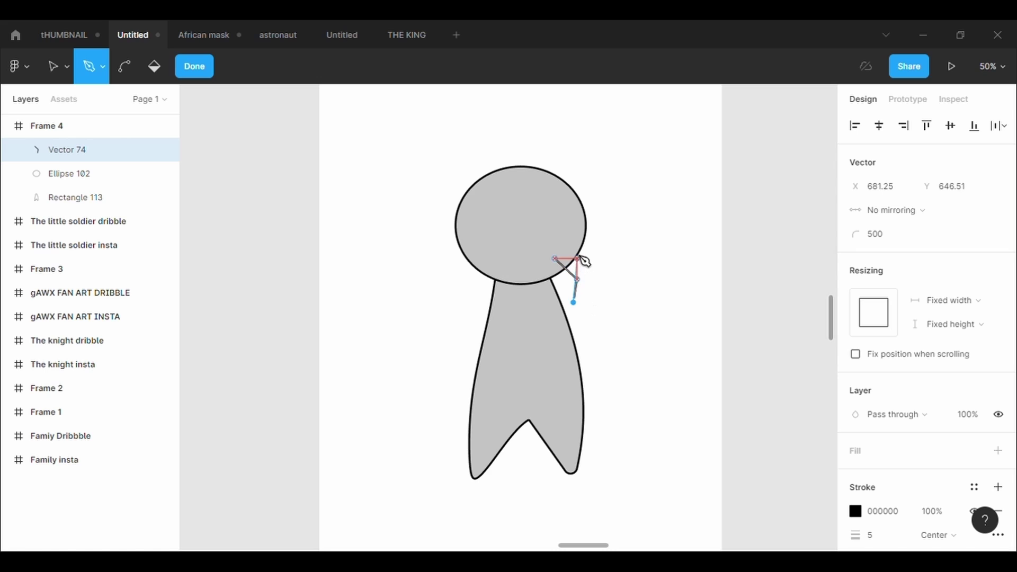
{"action": "left_click", "coordinate": [577, 239]}
{"action": "key", "text": "ctrl+z"}
{"action": "key", "text": "ctrl+z"}
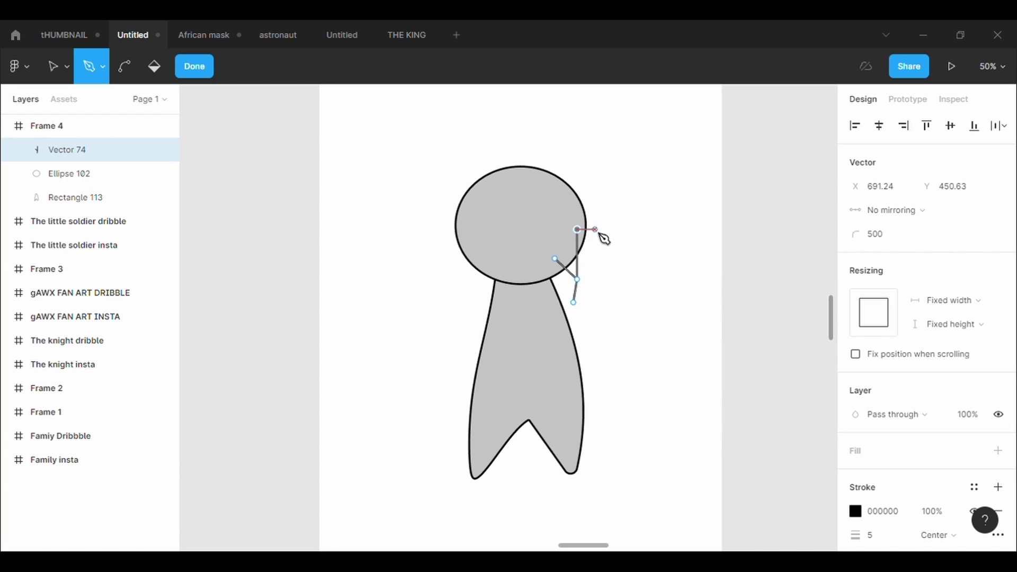
{"action": "mouse_move", "coordinate": [590, 217]}
{"action": "left_mouse_down"}
{"action": "mouse_move", "coordinate": [614, 244]}
{"action": "mouse_move", "coordinate": [601, 318]}
{"action": "mouse_move", "coordinate": [596, 338]}
{"action": "mouse_move", "coordinate": [562, 335]}
{"action": "left_mouse_up"}
{"action": "left_click", "coordinate": [548, 308]}
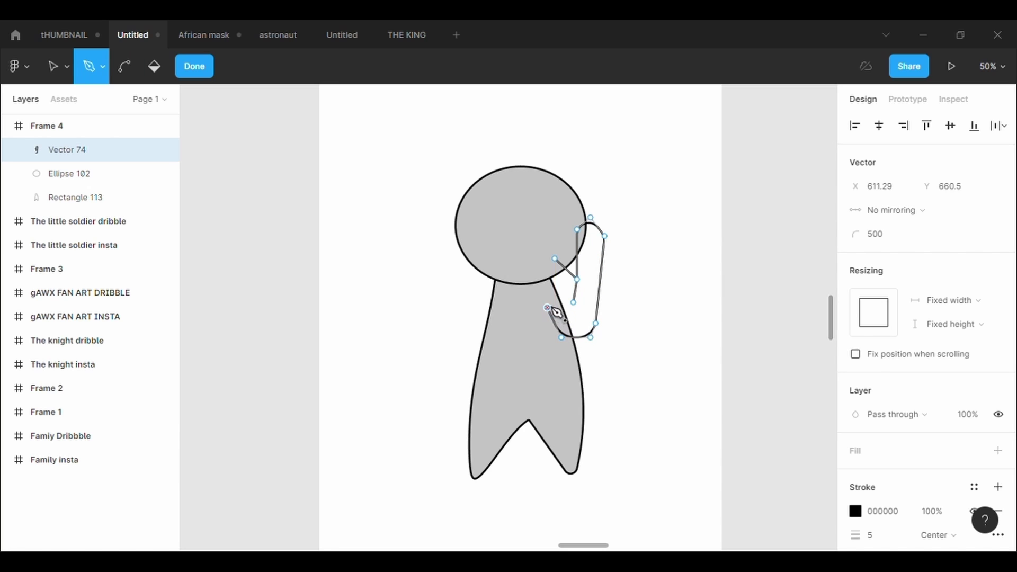
{"action": "left_click", "coordinate": [555, 259]}
Send the arm shape to the back and give it a grey fill
{"action": "key", "text": "Escape"}
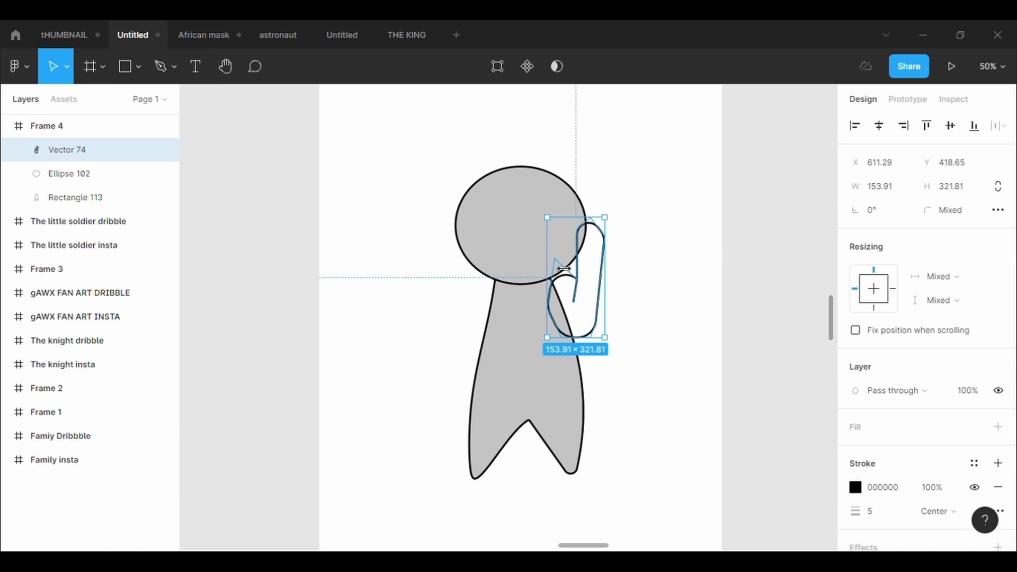
{"action": "double_click", "coordinate": [551, 250]}
{"action": "left_click", "coordinate": [555, 259]}
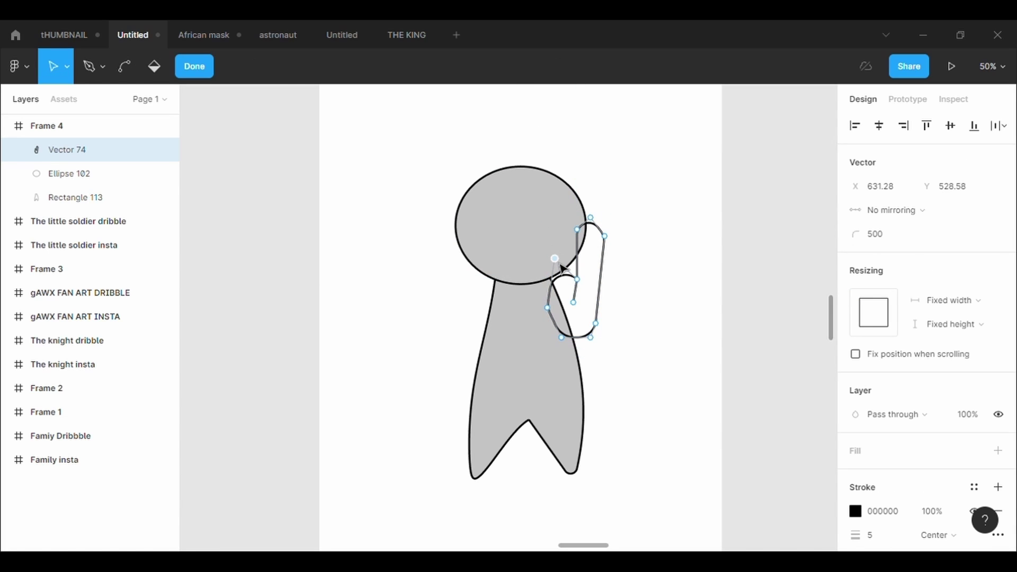
{"action": "left_click", "coordinate": [896, 242]}
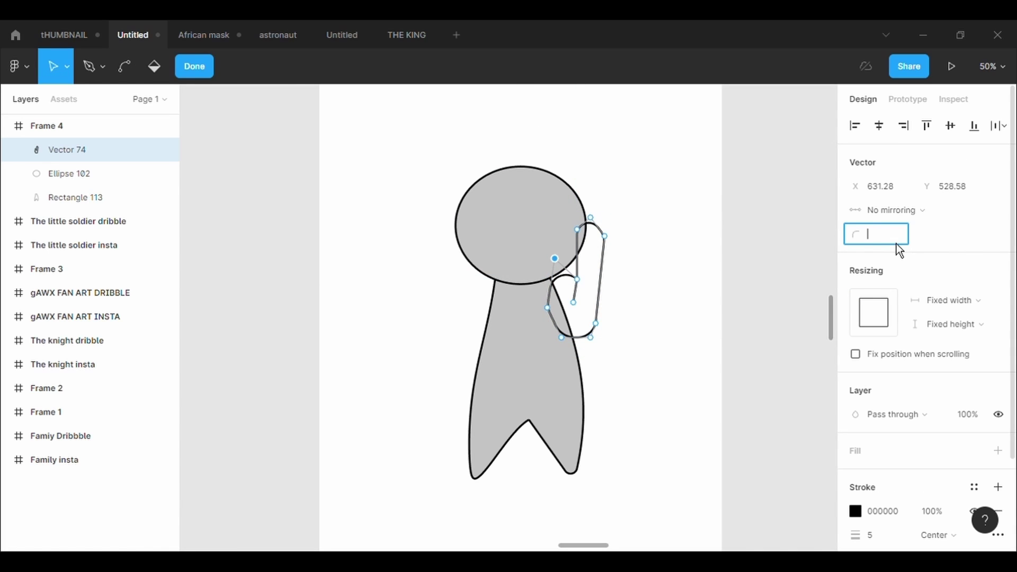
{"action": "right_click", "coordinate": [602, 309]}
{"action": "left_click", "coordinate": [629, 270]}
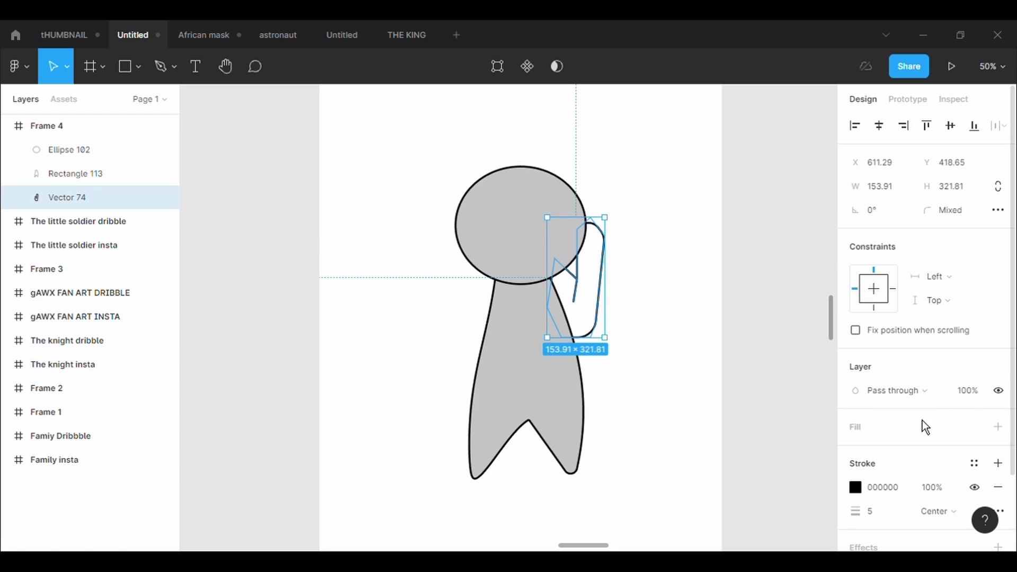
{"action": "left_click", "coordinate": [944, 442]}
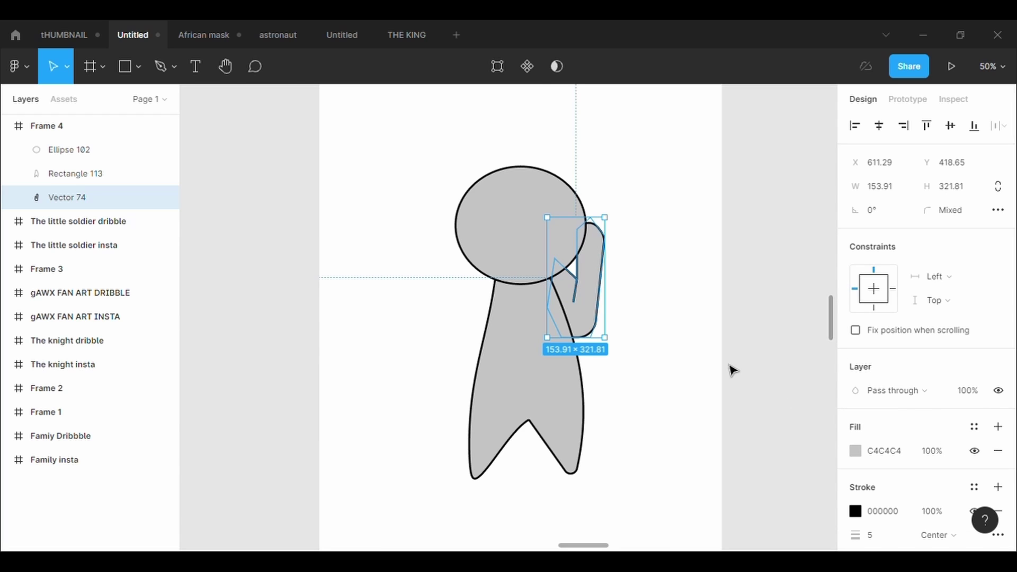
Move the arm's top and bottom points and bend its right edge into an outward curve
{"action": "left_click", "coordinate": [497, 66]}
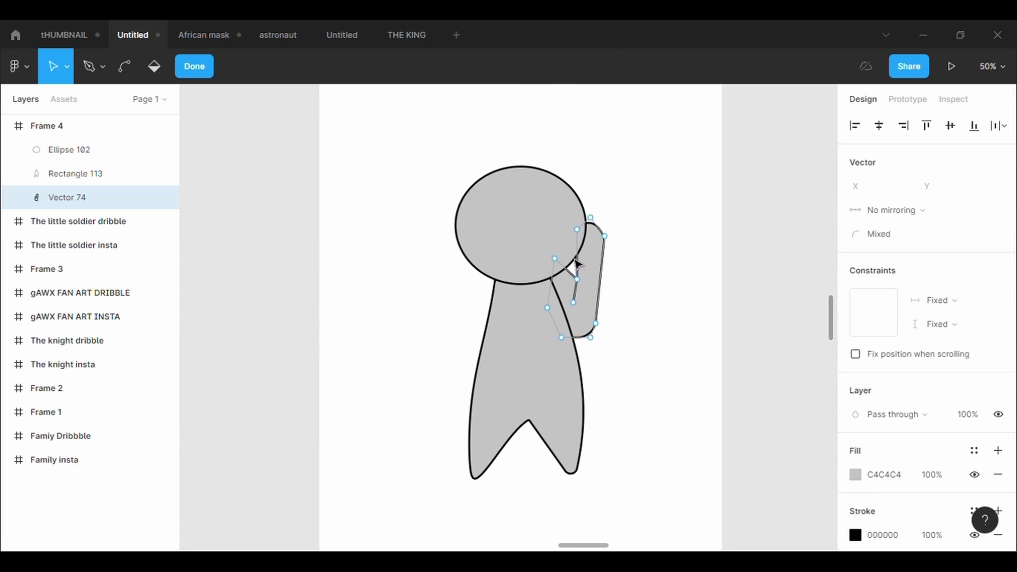
{"action": "left_click_drag", "start_coordinate": [579, 250], "coordinate": [566, 232]}
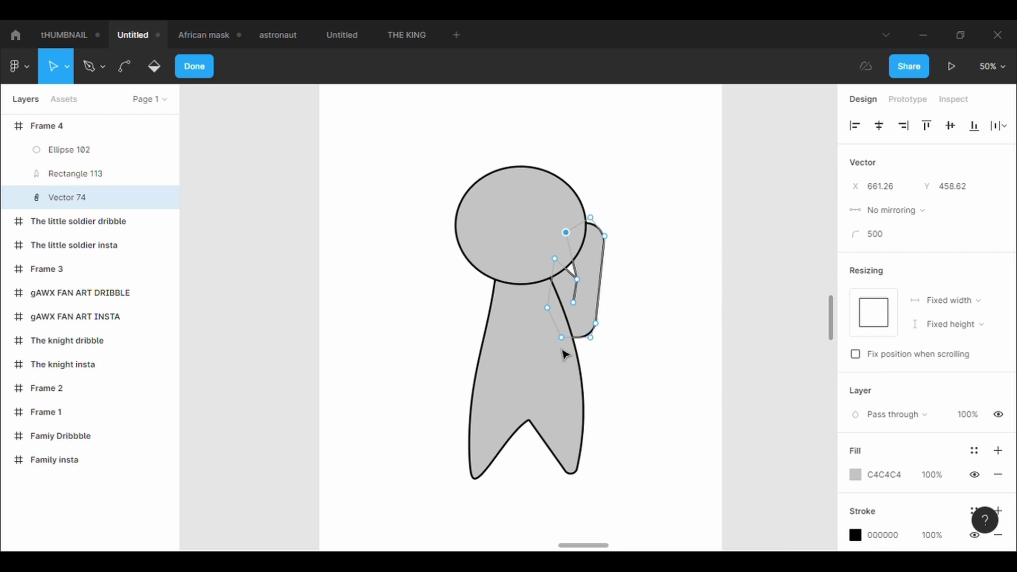
{"action": "mouse_move", "coordinate": [562, 339]}
{"action": "left_mouse_down"}
{"action": "mouse_move", "coordinate": [559, 324]}
{"action": "mouse_move", "coordinate": [591, 348]}
{"action": "left_mouse_up"}
{"action": "mouse_move", "coordinate": [605, 236]}
{"action": "left_mouse_down"}
{"action": "mouse_move", "coordinate": [573, 213]}
{"action": "mouse_move", "coordinate": [604, 269]}
{"action": "left_mouse_up"}
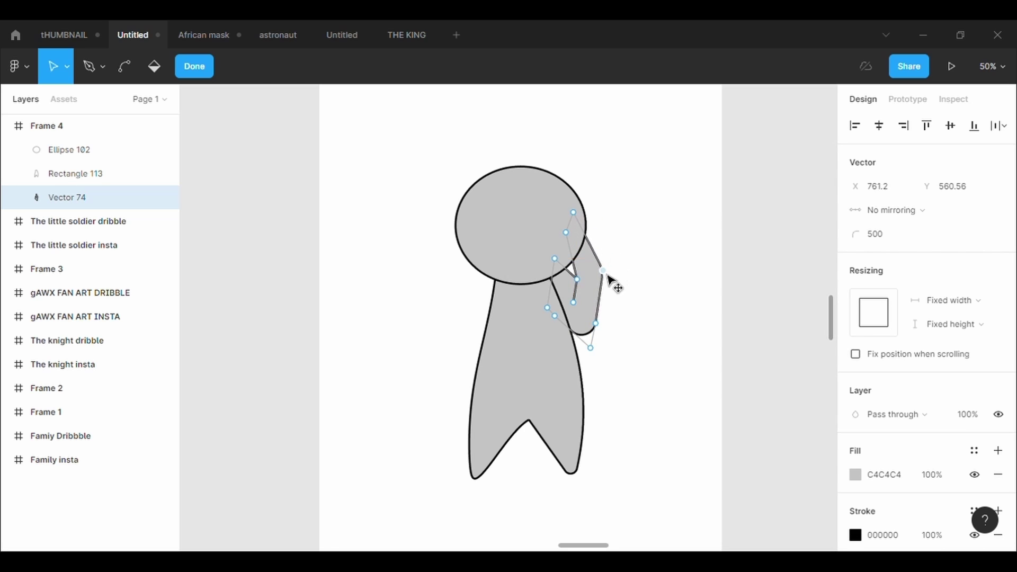
{"action": "key", "text": "ctrl+z"}
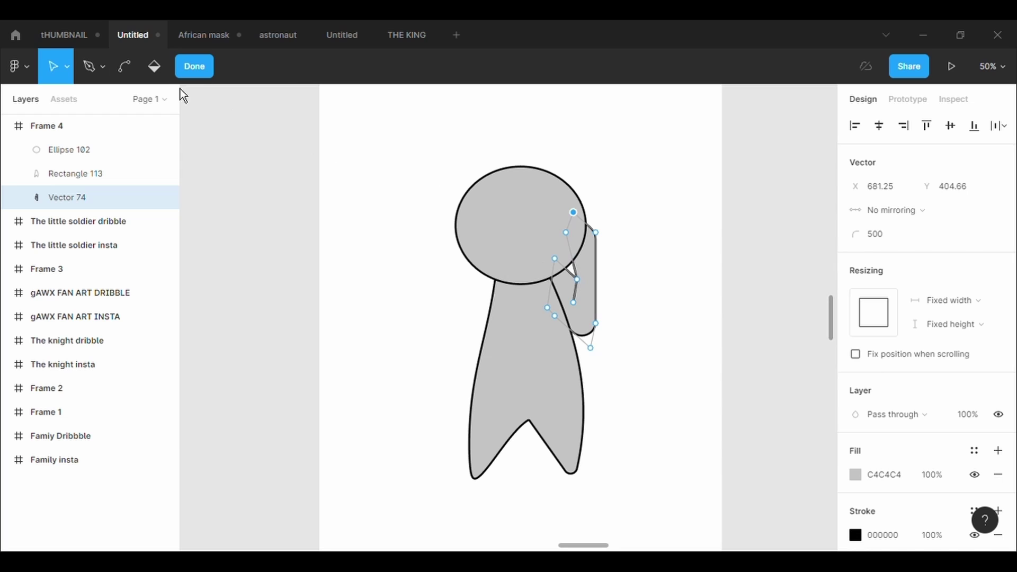
{"action": "left_click", "coordinate": [125, 66]}
{"action": "left_click_drag", "start_coordinate": [596, 278], "coordinate": [632, 285]}
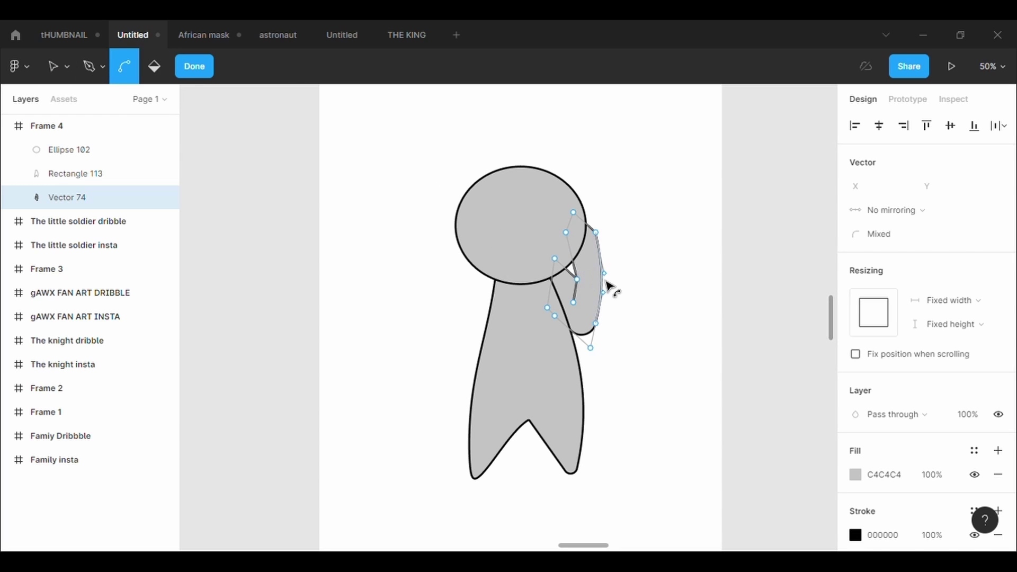
{"action": "key", "text": "Escape"}
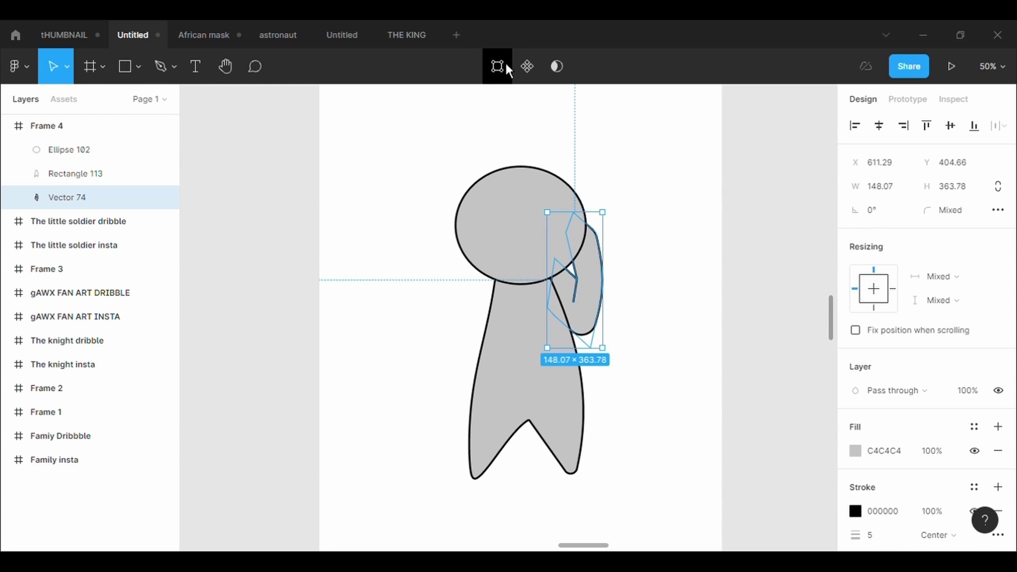
Refine the arm's points near the head and nudge the inner finger points up and left
{"action": "left_click", "coordinate": [506, 64]}
{"action": "left_click_drag", "start_coordinate": [566, 231], "coordinate": [561, 239]}
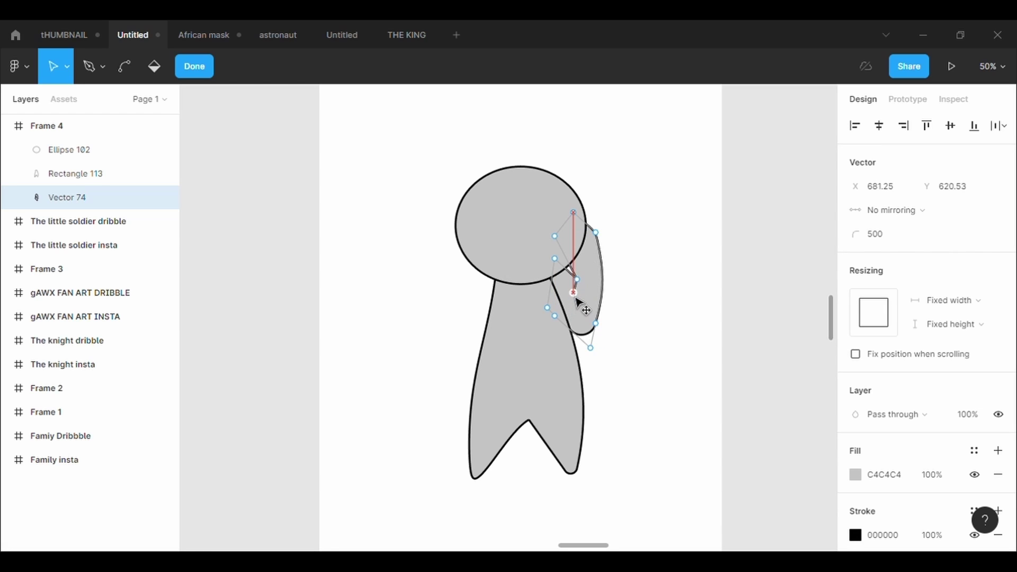
{"action": "left_click", "coordinate": [634, 297]}
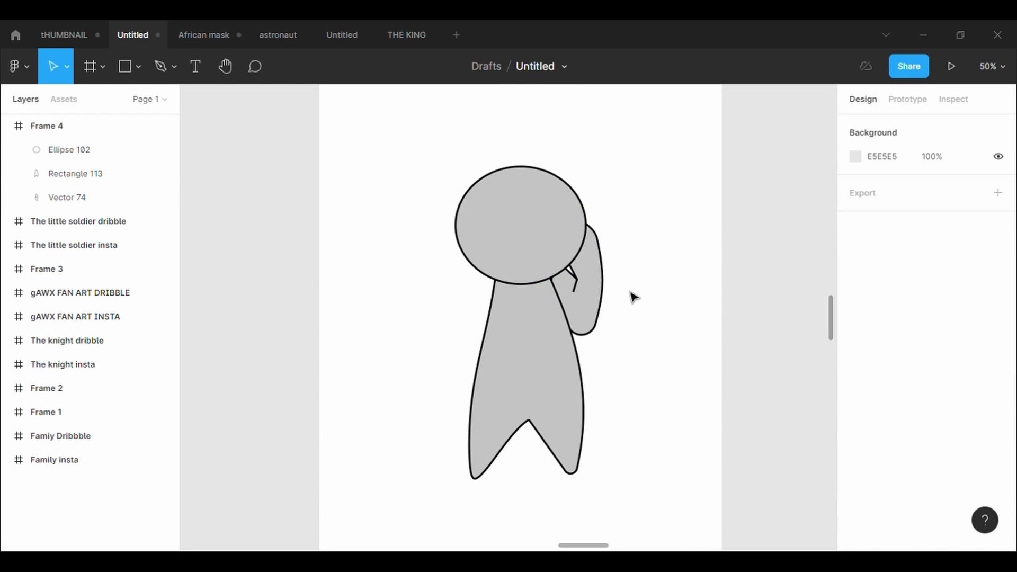
{"action": "left_click", "coordinate": [579, 287]}
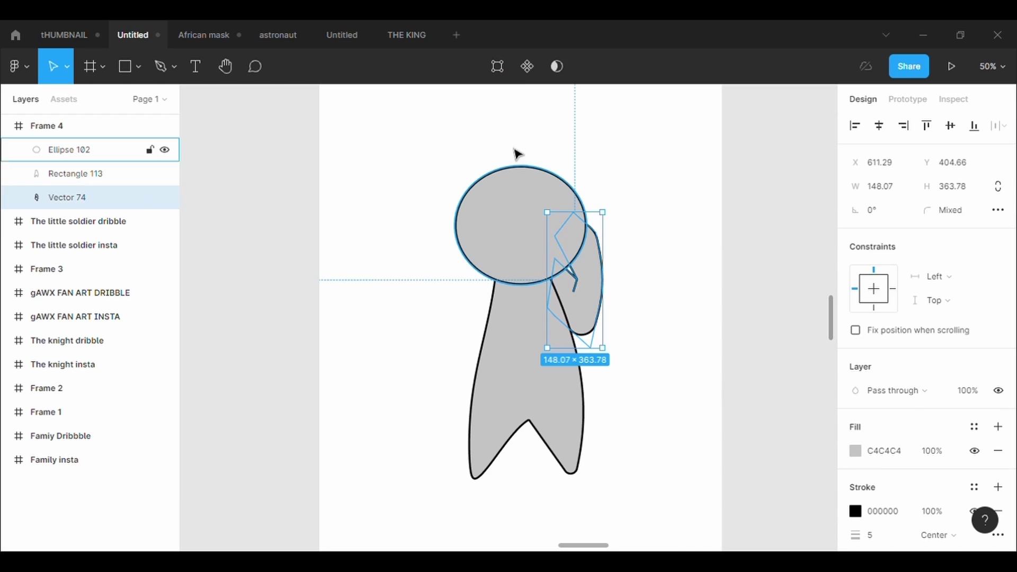
{"action": "key", "text": "Return"}
{"action": "left_click", "coordinate": [575, 291]}
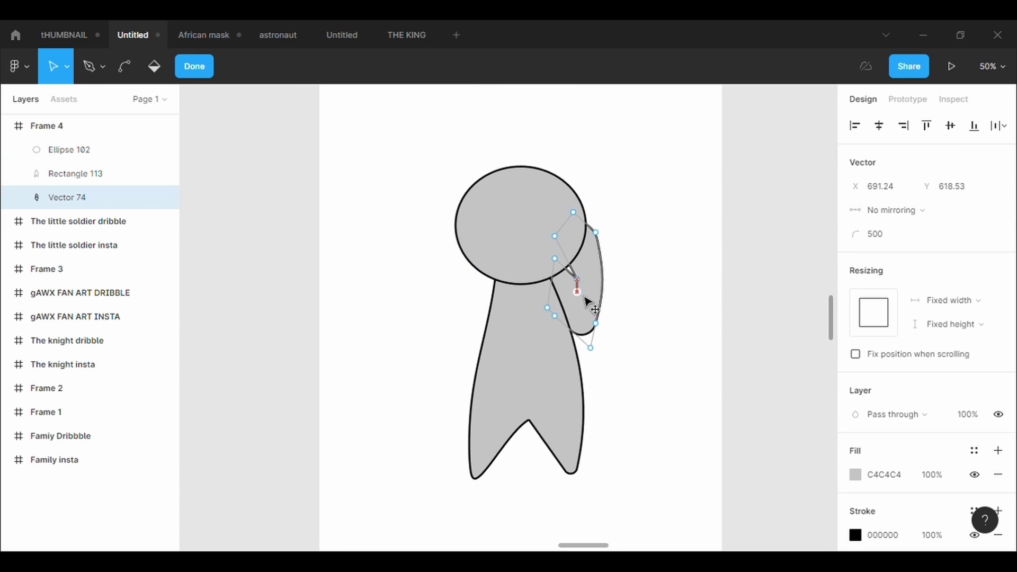
{"action": "key", "text": "Up"}
{"action": "key", "text": "Up"}
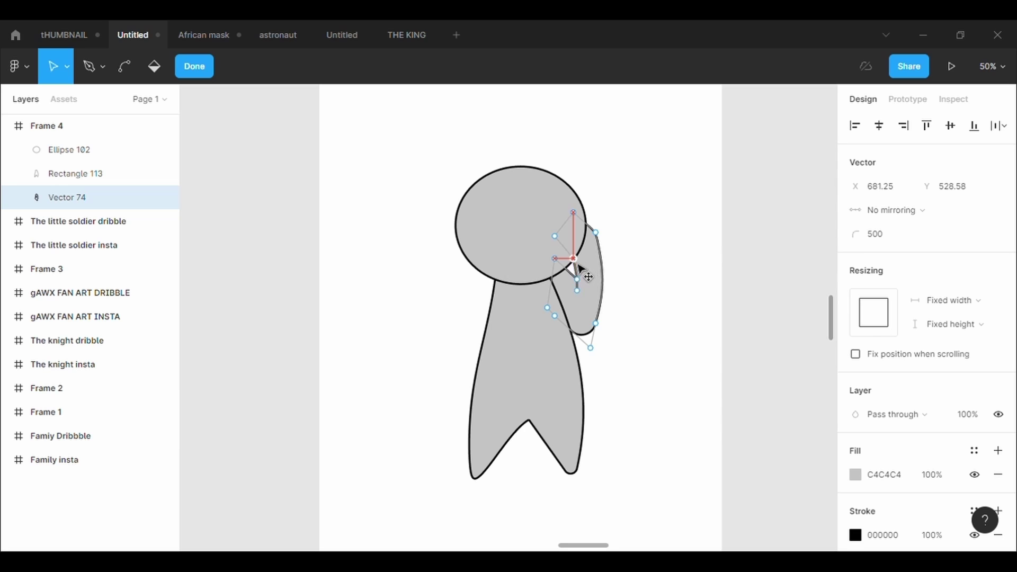
{"action": "left_click", "coordinate": [577, 280]}
{"action": "left_click", "coordinate": [578, 291]}
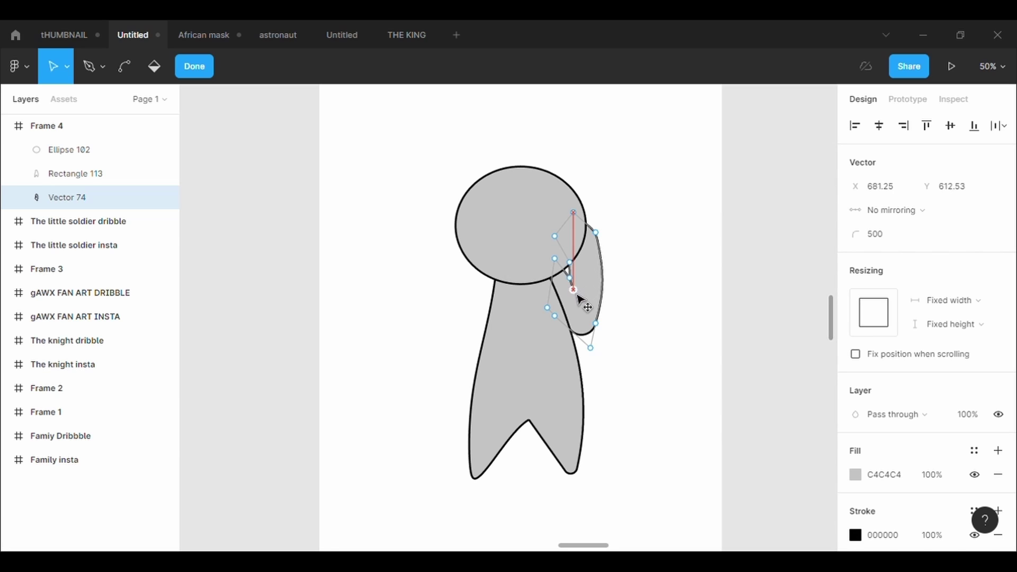
{"action": "key", "text": "shift+Left"}
{"action": "key", "text": "shift+Left"}
{"action": "key", "text": "Escape"}
Shift an inner arm point downward to finish the cupped hand shape
{"action": "left_click", "coordinate": [657, 281]}
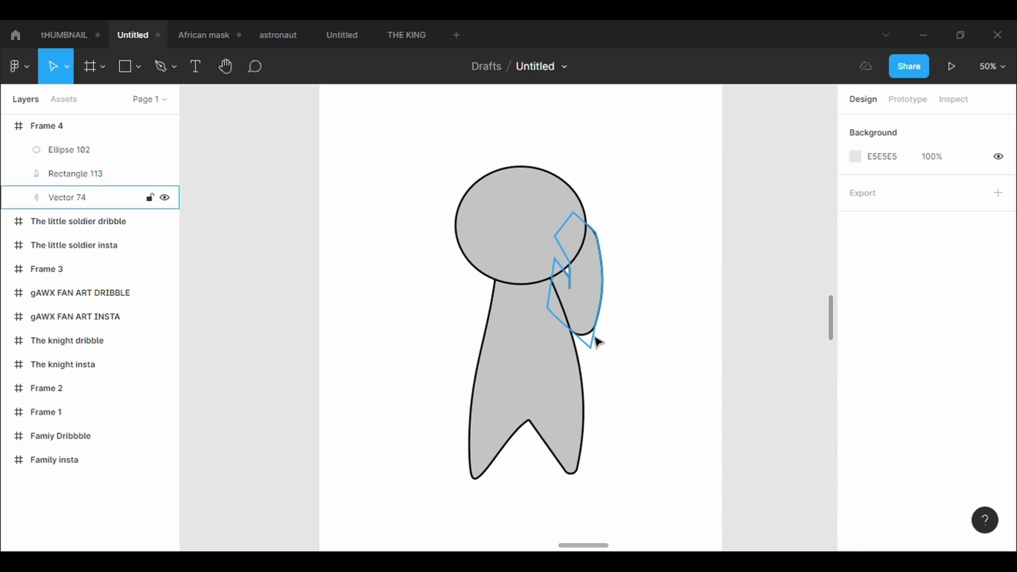
{"action": "left_click", "coordinate": [596, 338]}
{"action": "left_click", "coordinate": [504, 81]}
{"action": "left_click", "coordinate": [585, 334]}
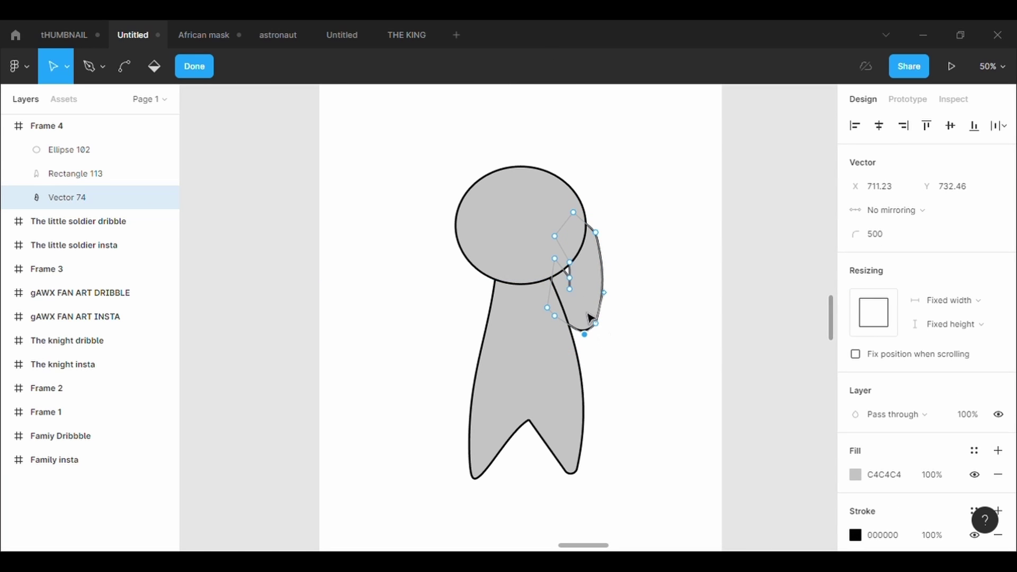
{"action": "left_click_drag", "start_coordinate": [579, 300], "coordinate": [581, 317]}
{"action": "key", "text": "Escape"}
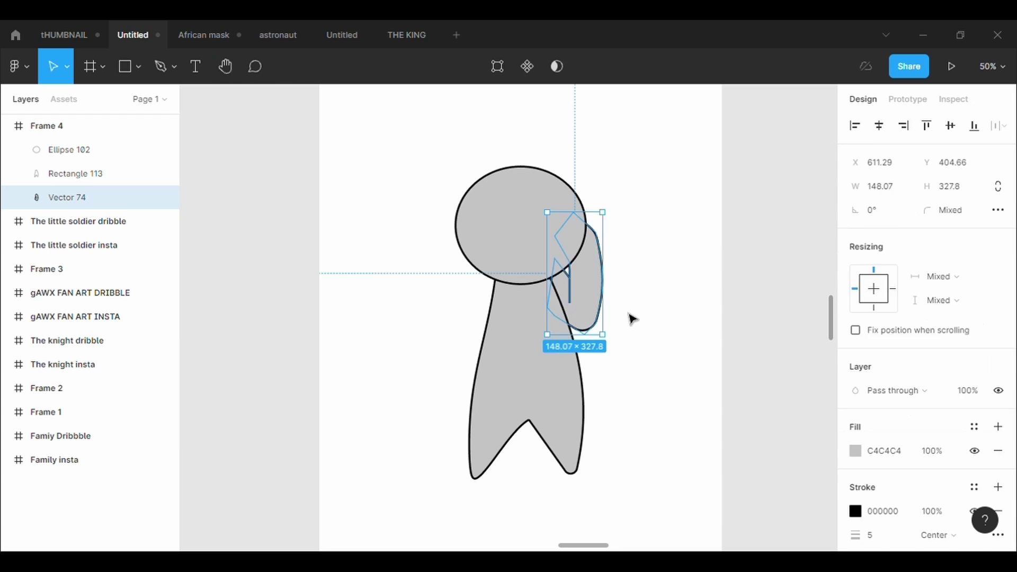
{"action": "left_click", "coordinate": [631, 318]}
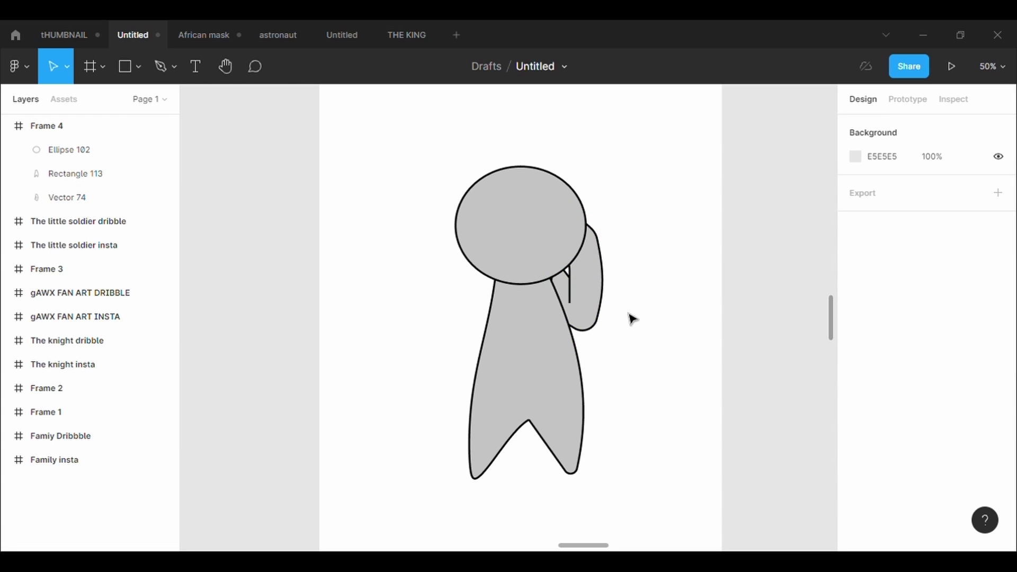
{"action": "left_click", "coordinate": [604, 315]}
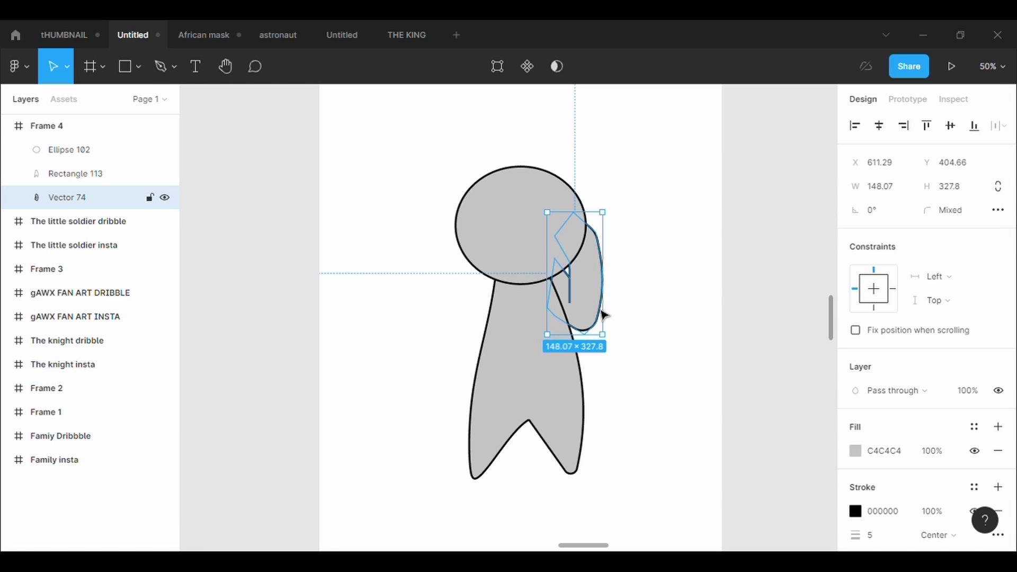
Duplicate the arm, flip it horizontally, and fit it against the head's left side
{"action": "key", "text": "ctrl+c"}
{"action": "key", "text": "ctrl+v"}
{"action": "key", "text": "shift+h"}
{"action": "key", "text": "shift+Left"}
{"action": "key", "text": "shift+Left"}
{"action": "key", "text": "shift+Left"}
{"action": "key", "text": "shift+Left"}
{"action": "key", "text": "shift+Left"}
{"action": "key", "text": "shift+Left"}
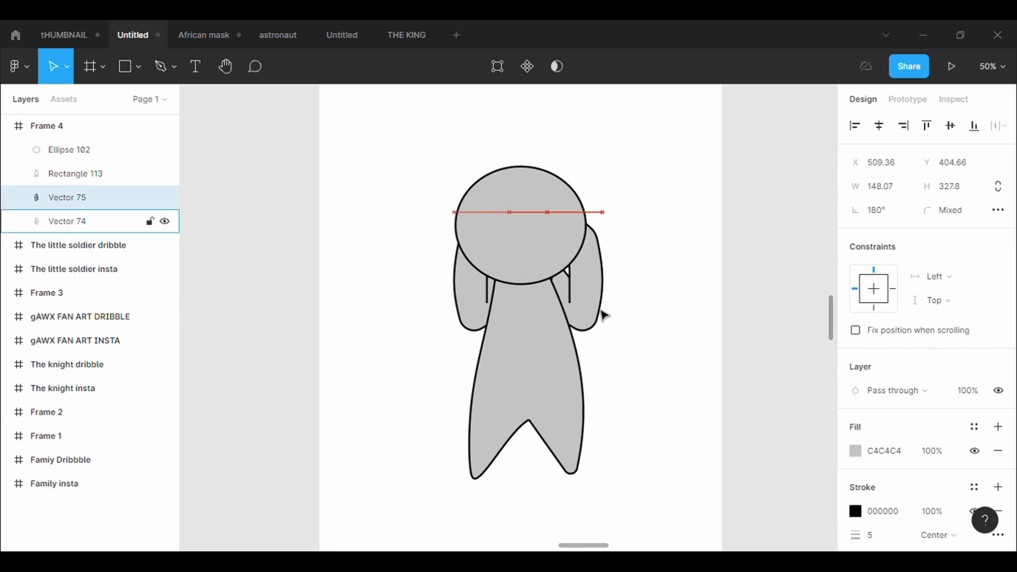
{"action": "key", "text": "shift+Left"}
{"action": "key", "text": "shift+Left"}
{"action": "key", "text": "shift+Left"}
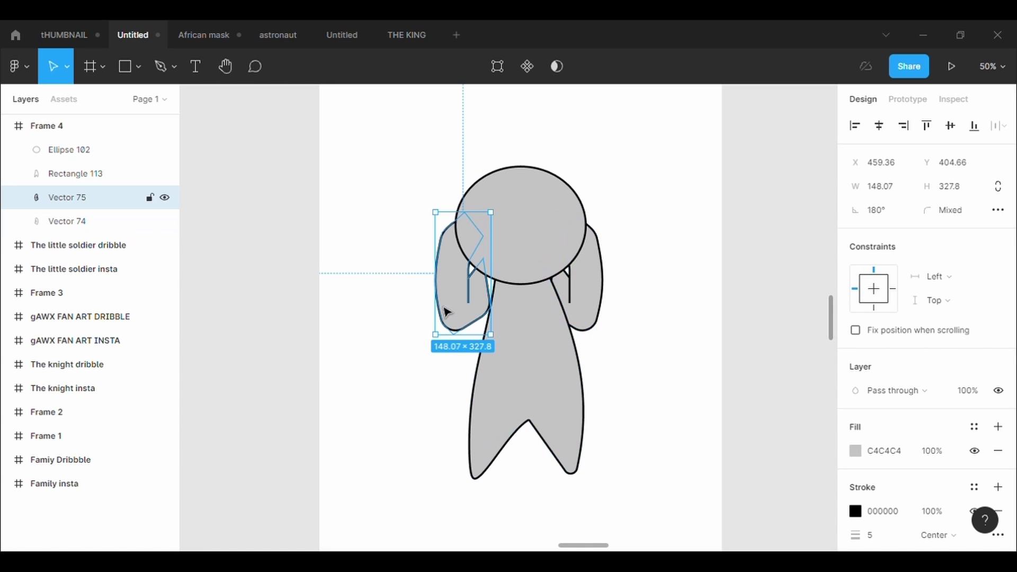
{"action": "left_click_drag", "start_coordinate": [460, 315], "coordinate": [469, 322]}
{"action": "scroll", "coordinate": [749, 284], "scroll_direction": "up", "scroll_amount": 5}
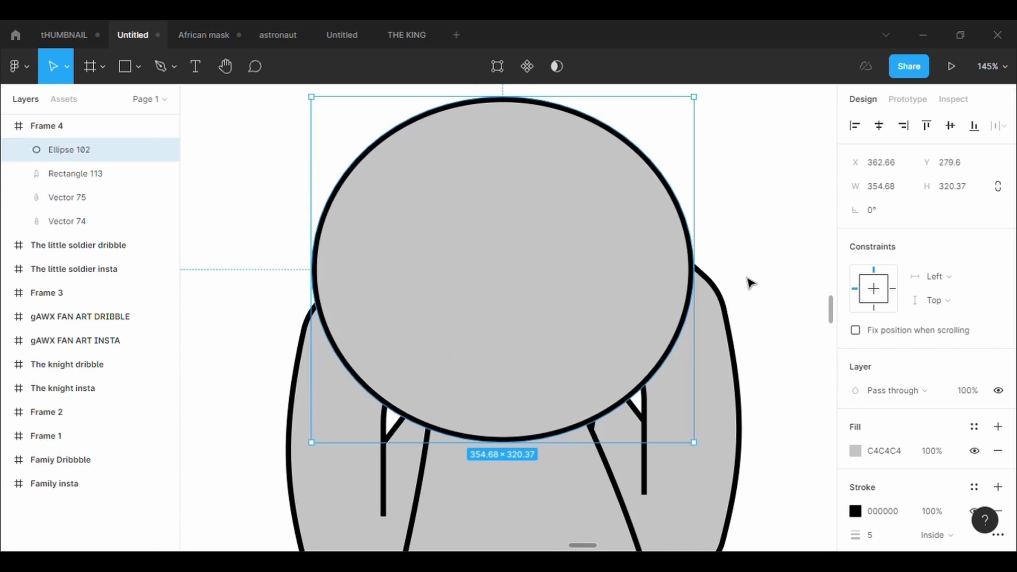
{"action": "scroll", "coordinate": [751, 283], "scroll_direction": "down", "scroll_amount": 3}
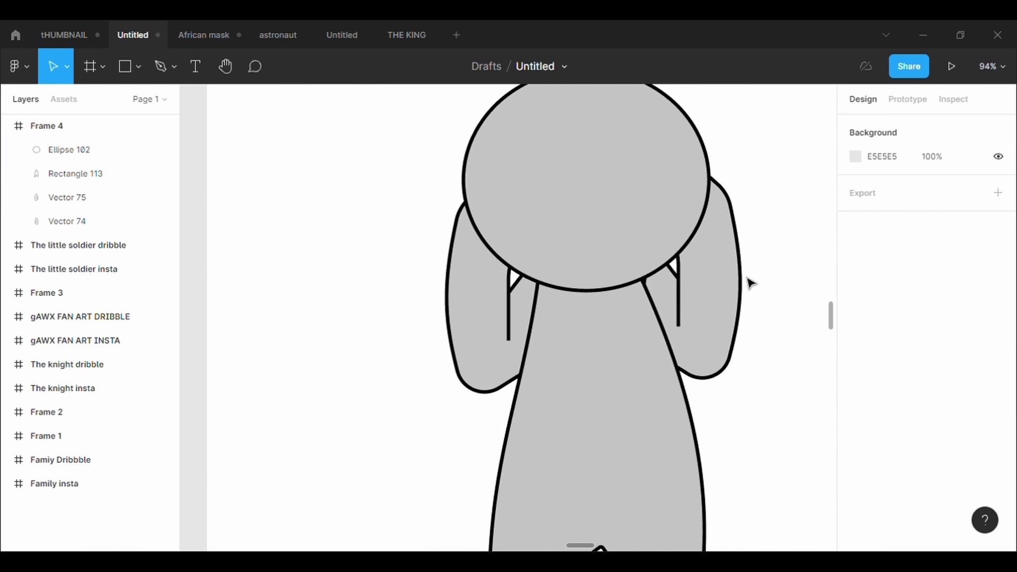
Paste another arm copy and bring it to the front, above the head
{"action": "left_click", "coordinate": [743, 288]}
{"action": "key", "text": "ctrl+v"}
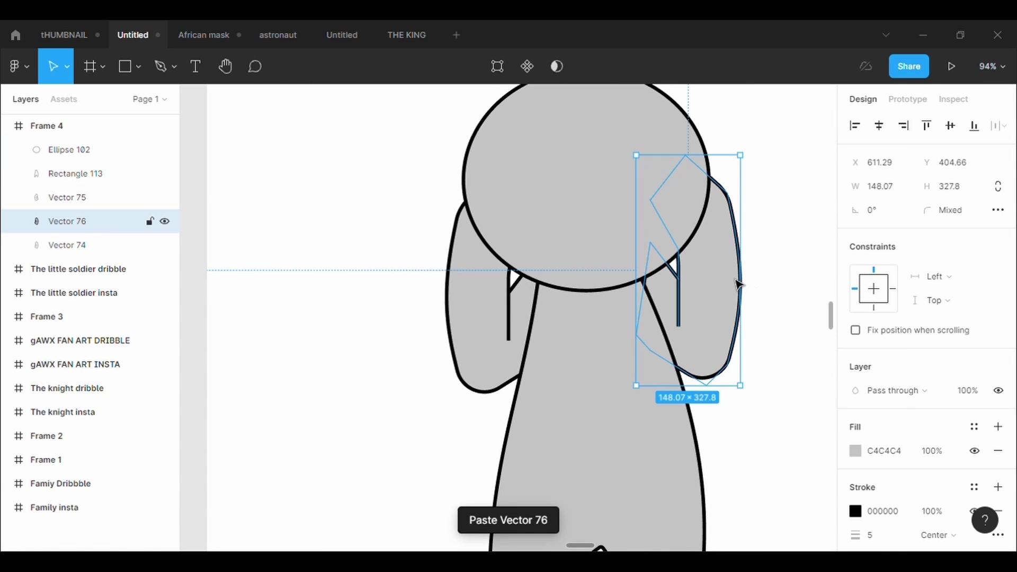
{"action": "right_click", "coordinate": [739, 285]}
{"action": "left_click", "coordinate": [742, 265]}
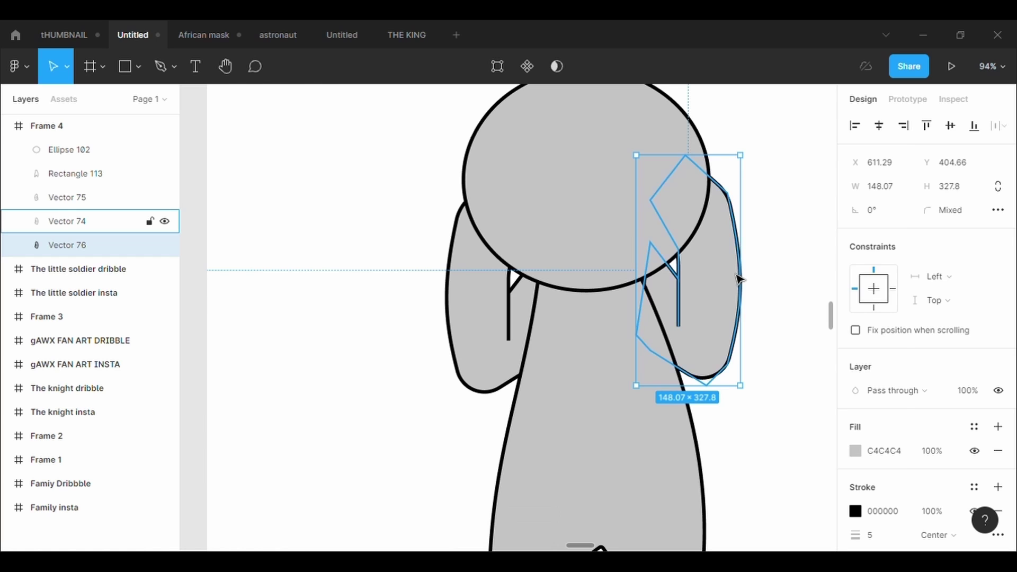
{"action": "right_click", "coordinate": [740, 280]}
{"action": "left_click", "coordinate": [758, 262]}
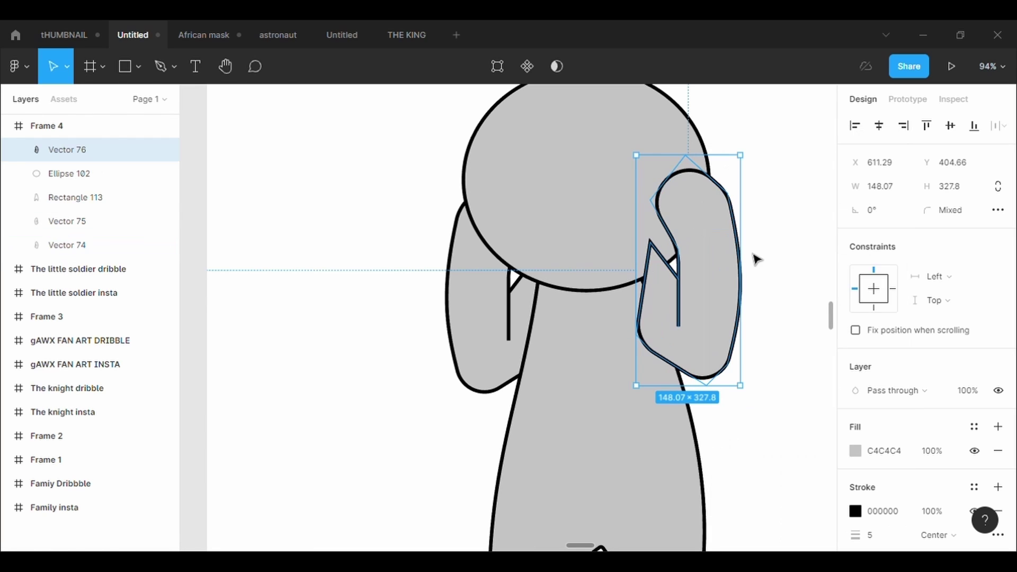
Delete three extra points from the copied arm and join its open end to the bottom corner
{"action": "left_click", "coordinate": [497, 66]}
{"action": "left_click", "coordinate": [639, 337]}
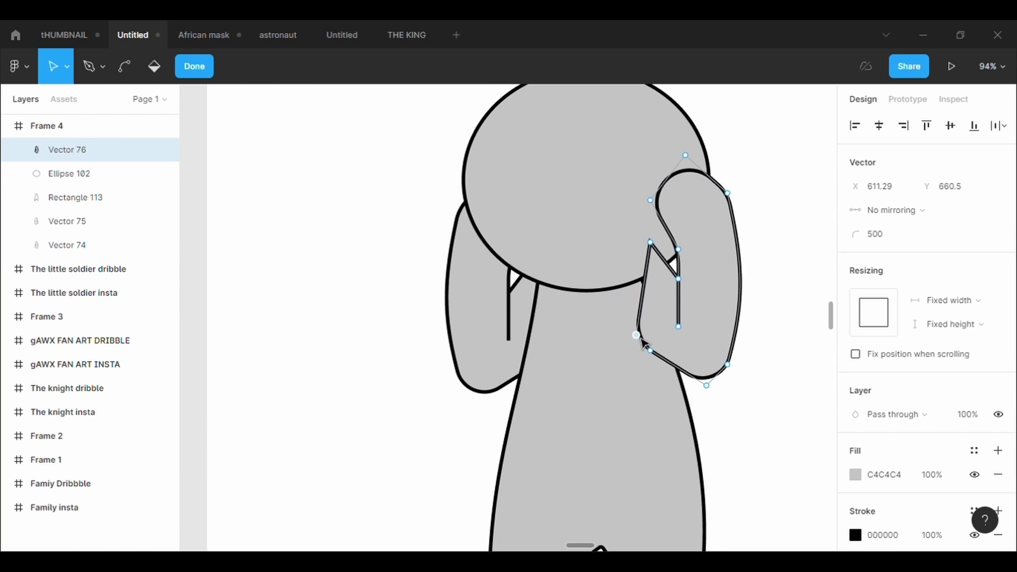
{"action": "key", "text": "Delete"}
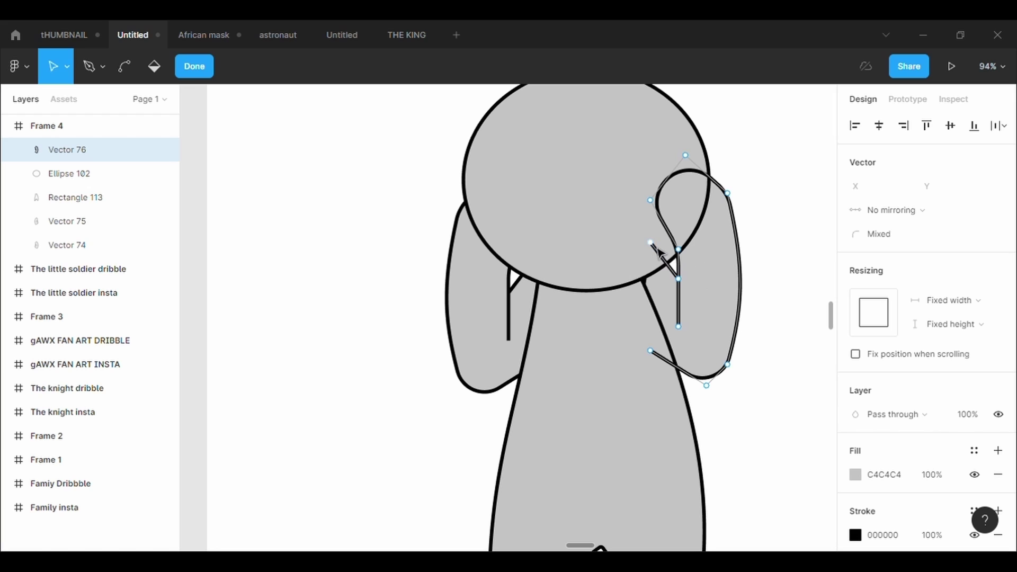
{"action": "left_click", "coordinate": [651, 243]}
{"action": "key", "text": "Delete"}
{"action": "left_click", "coordinate": [651, 351]}
{"action": "key", "text": "Delete"}
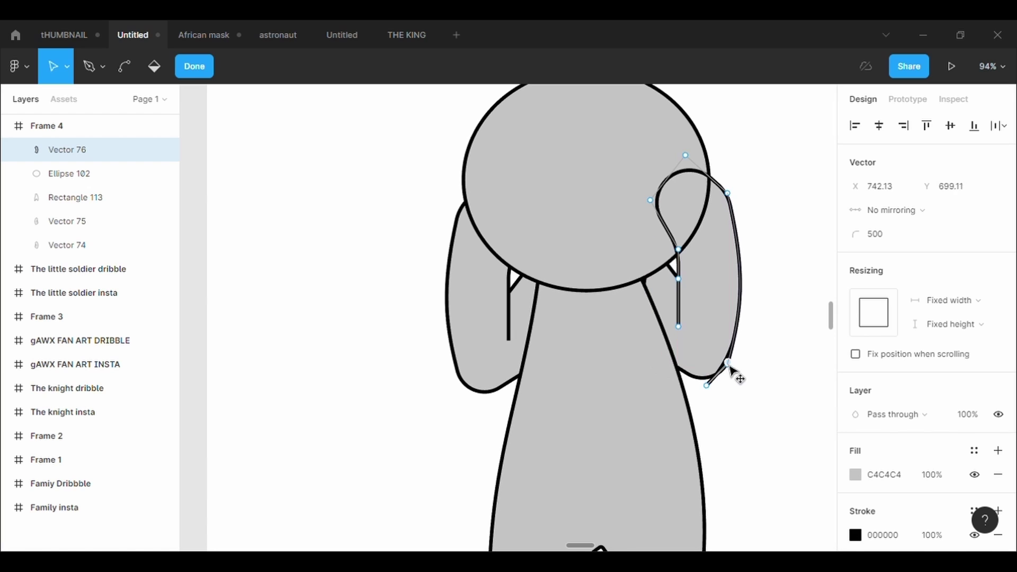
{"action": "left_click_drag", "start_coordinate": [711, 390], "coordinate": [735, 371]}
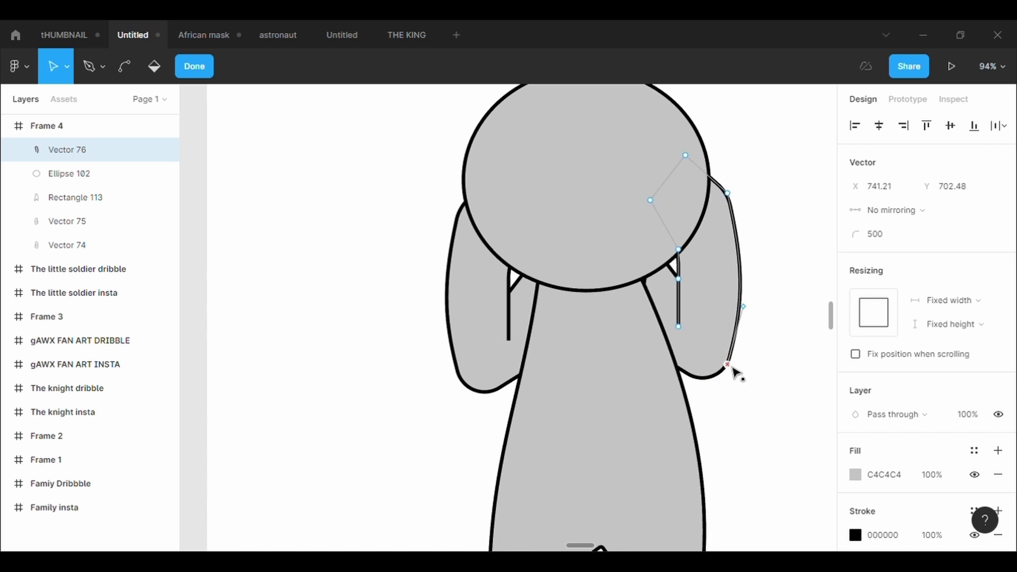
{"action": "key", "text": "Escape"}
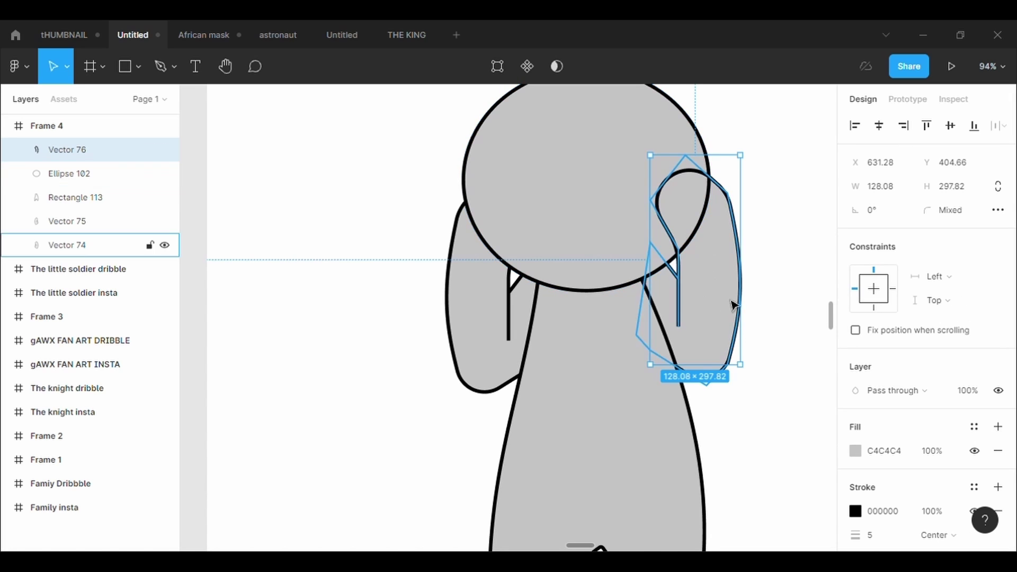
Close the hand path with a curved bottom segment drawn with the Pen tool
{"action": "left_click", "coordinate": [707, 228]}
{"action": "left_click", "coordinate": [736, 223]}
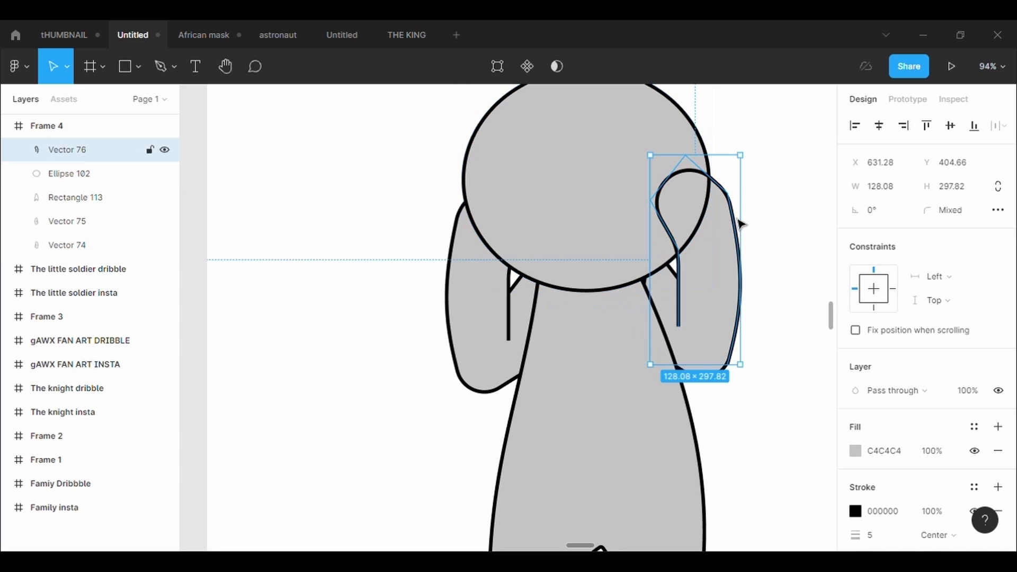
{"action": "right_click", "coordinate": [737, 224]}
{"action": "key", "text": "Escape"}
{"action": "left_click", "coordinate": [783, 236]}
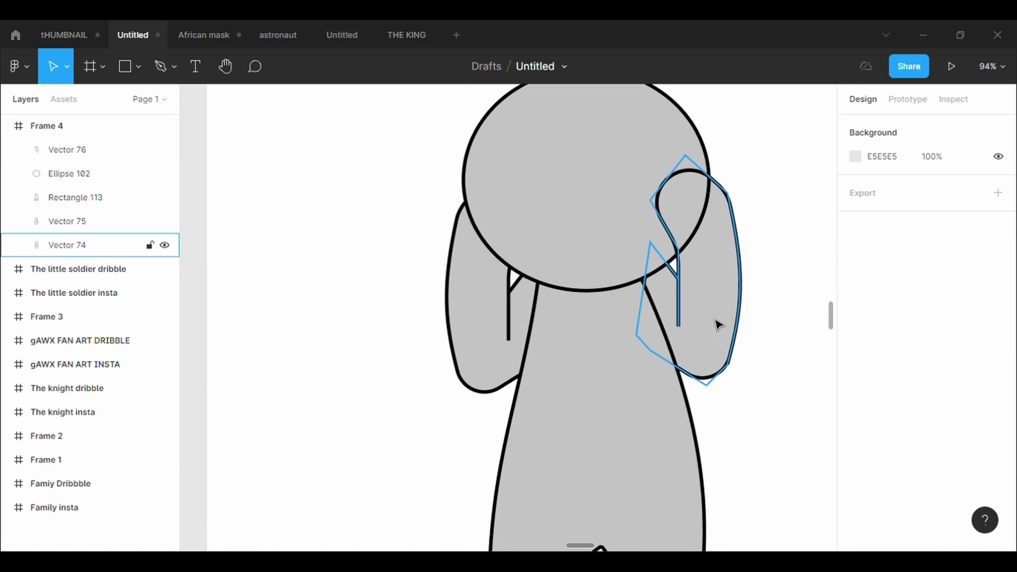
{"action": "left_click", "coordinate": [687, 325]}
{"action": "double_click", "coordinate": [683, 325]}
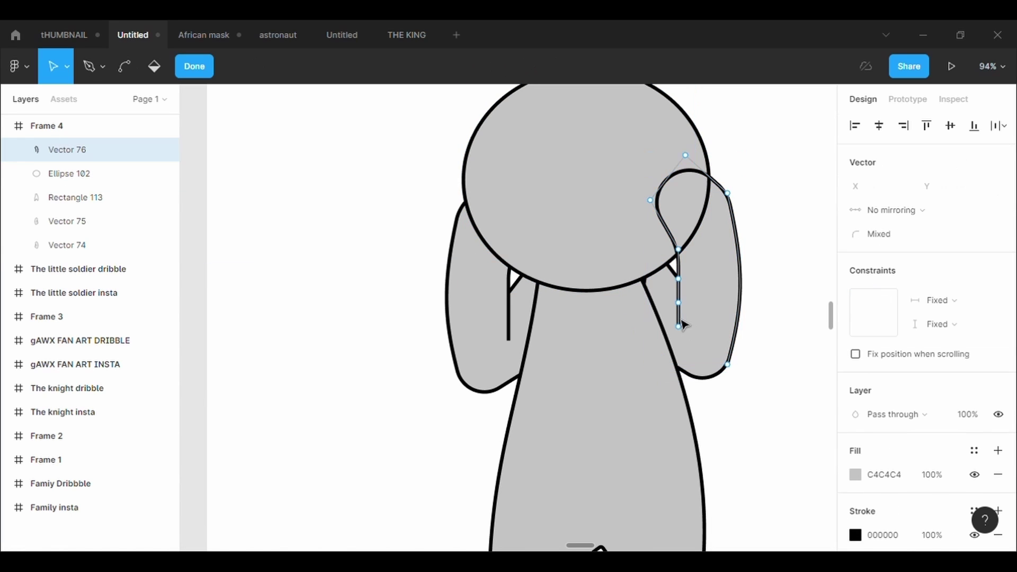
{"action": "left_click", "coordinate": [90, 66]}
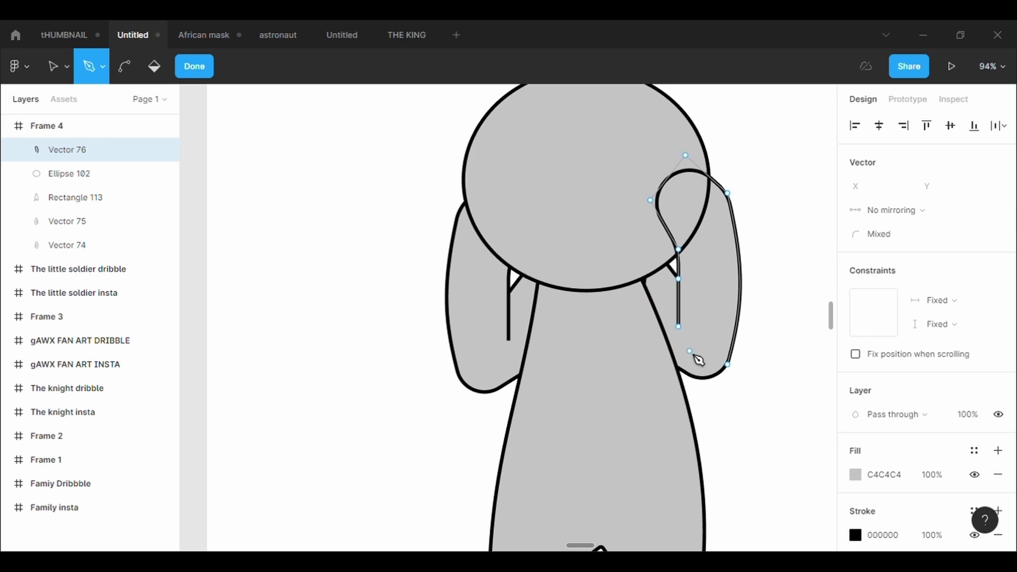
{"action": "left_click_drag", "start_coordinate": [729, 366], "coordinate": [739, 377]}
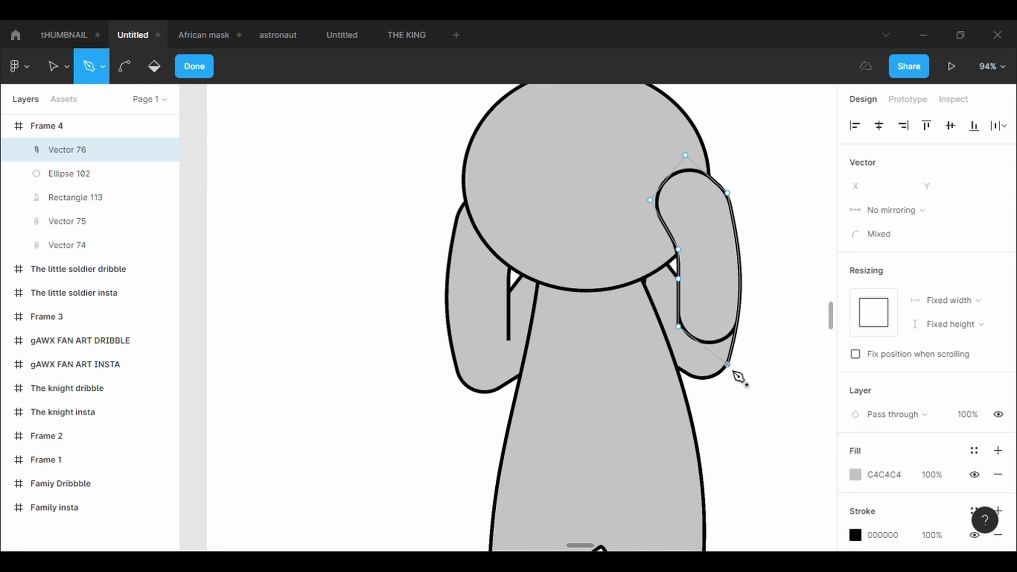
{"action": "key", "text": "Escape"}
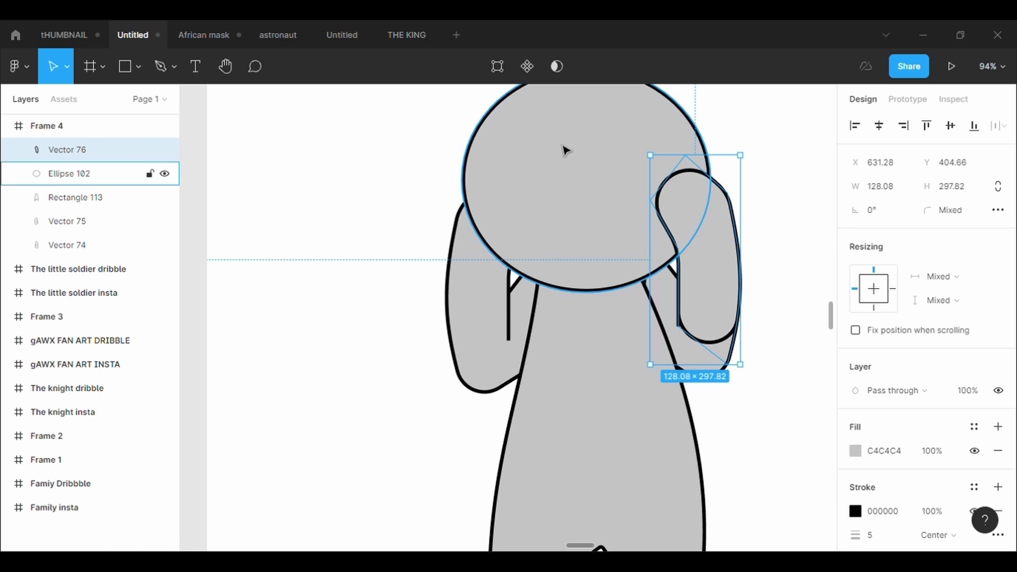
Drag the lower-right point, right curve and stem bottom into a rounded hand, then close it
{"action": "double_click", "coordinate": [713, 295]}
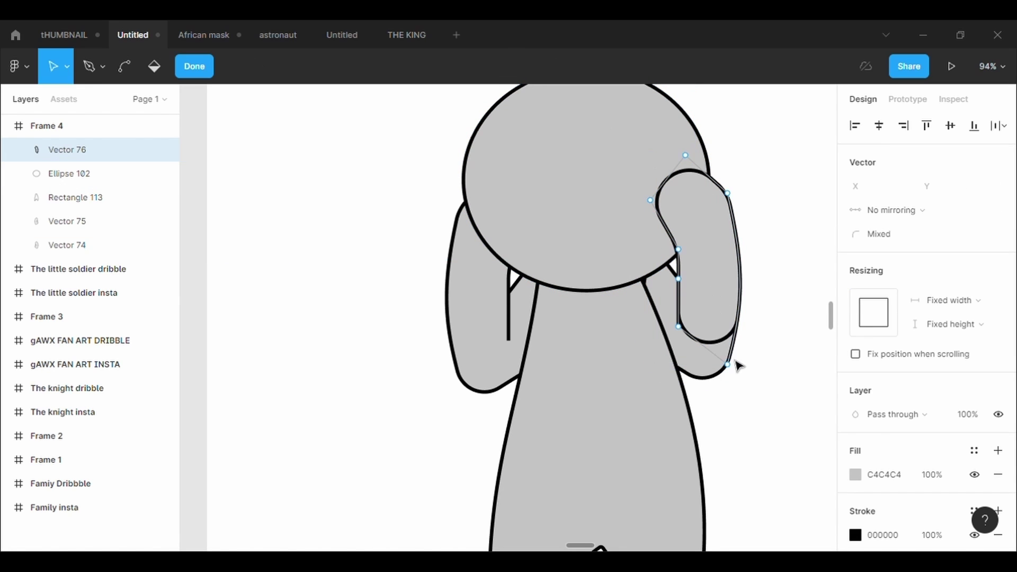
{"action": "left_click_drag", "start_coordinate": [729, 365], "coordinate": [735, 314]}
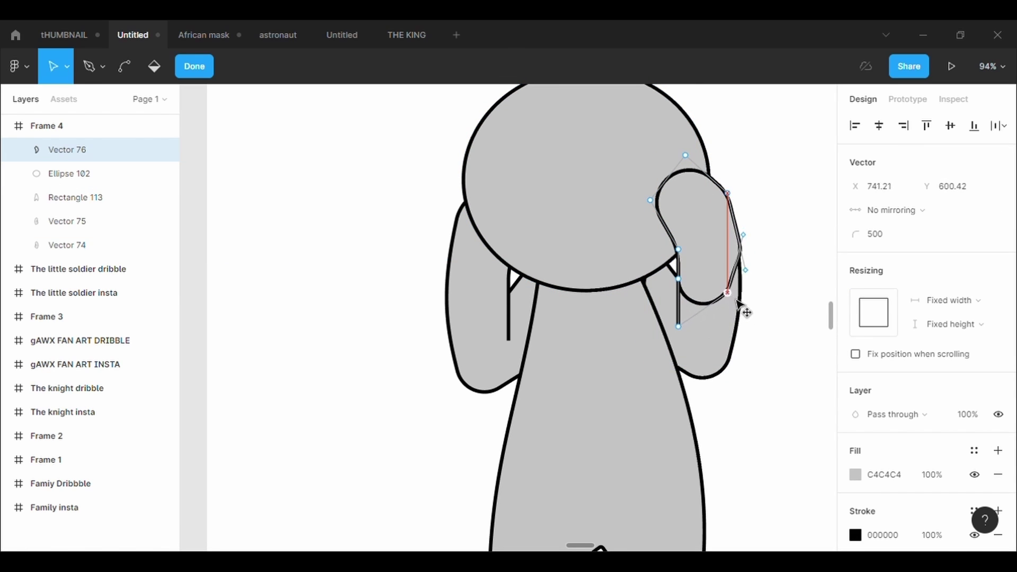
{"action": "key", "text": "ctrl+z"}
{"action": "key", "text": "ctrl+z"}
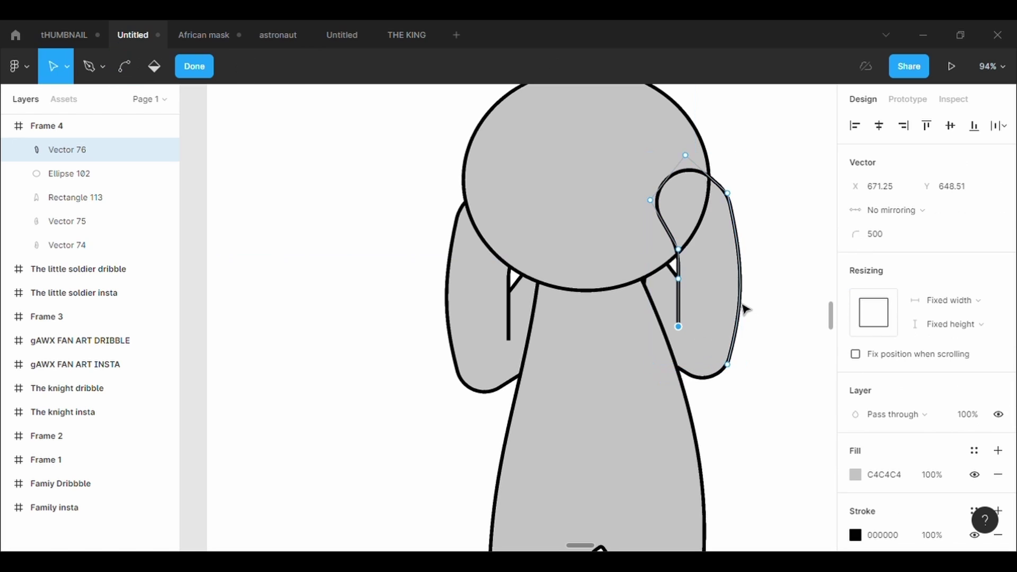
{"action": "left_click_drag", "start_coordinate": [729, 365], "coordinate": [737, 339]}
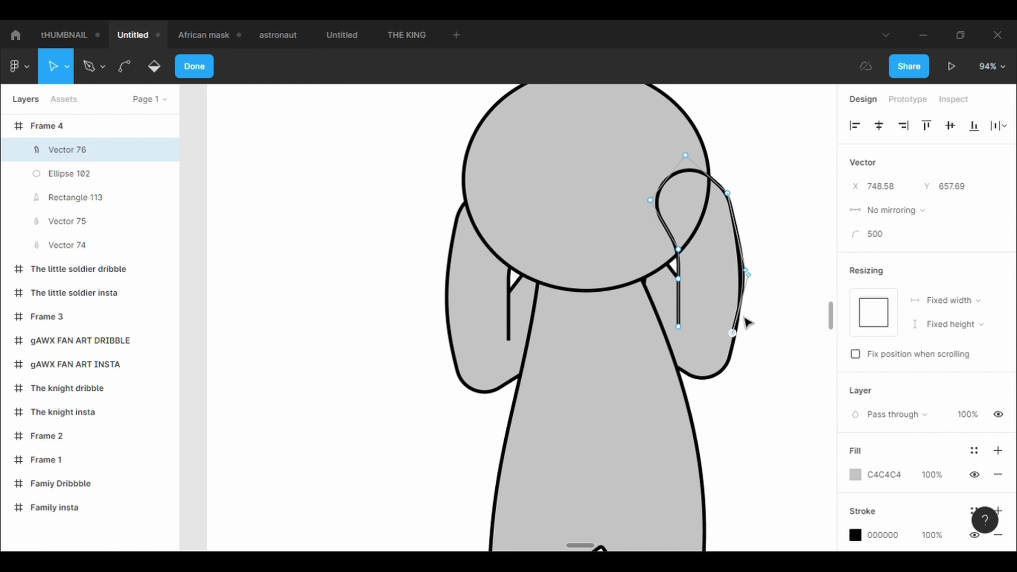
{"action": "left_click_drag", "start_coordinate": [749, 277], "coordinate": [745, 286]}
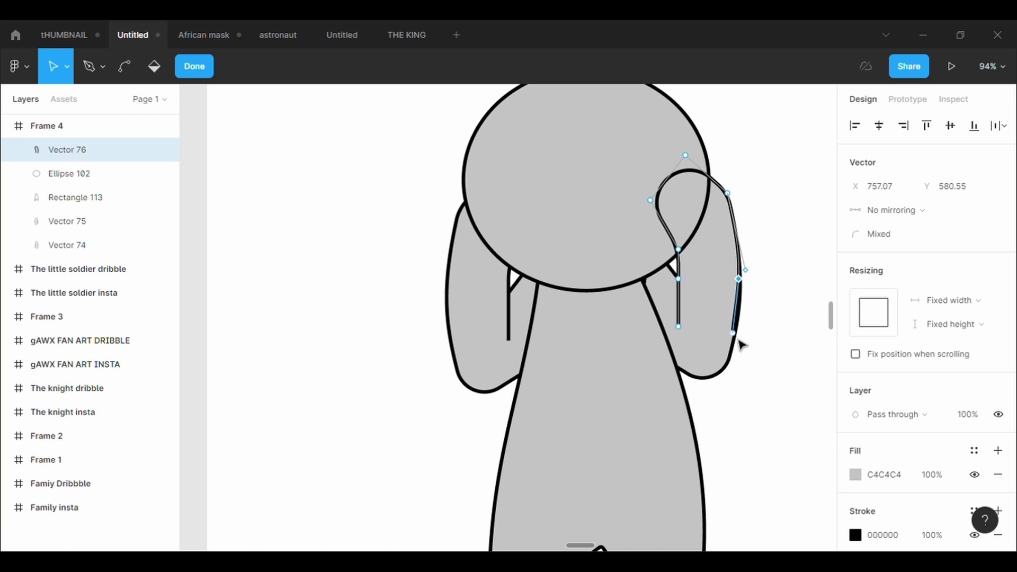
{"action": "left_click_drag", "start_coordinate": [734, 335], "coordinate": [741, 321]}
{"action": "left_click_drag", "start_coordinate": [745, 270], "coordinate": [736, 231]}
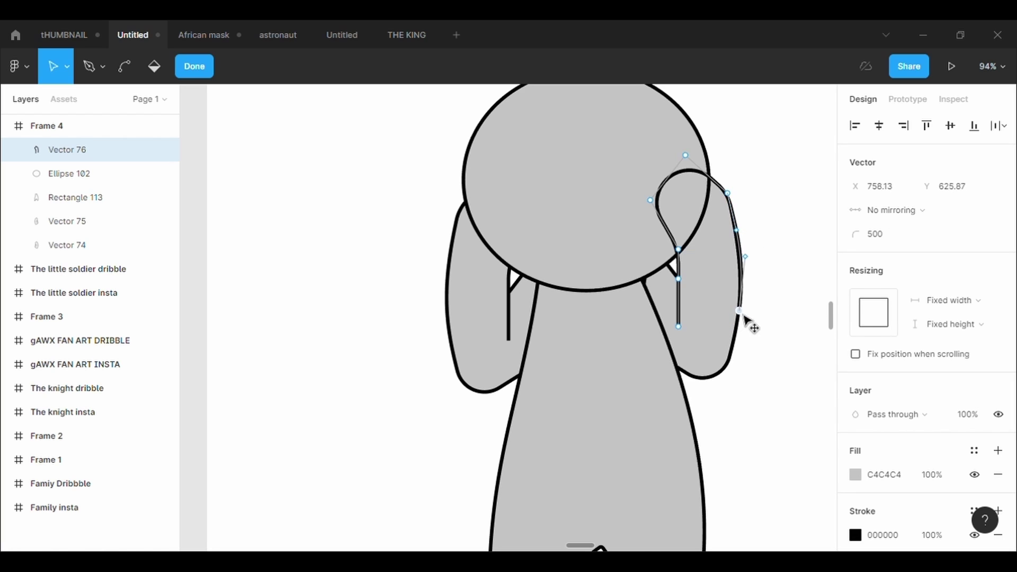
{"action": "left_click_drag", "start_coordinate": [737, 316], "coordinate": [740, 307]}
{"action": "left_click_drag", "start_coordinate": [684, 329], "coordinate": [686, 305]}
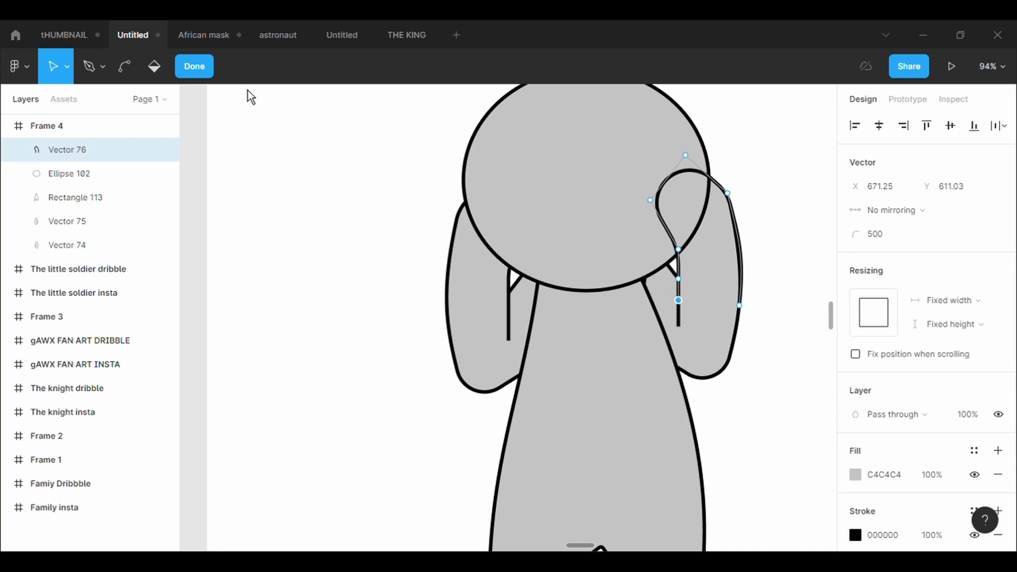
{"action": "left_click", "coordinate": [91, 65]}
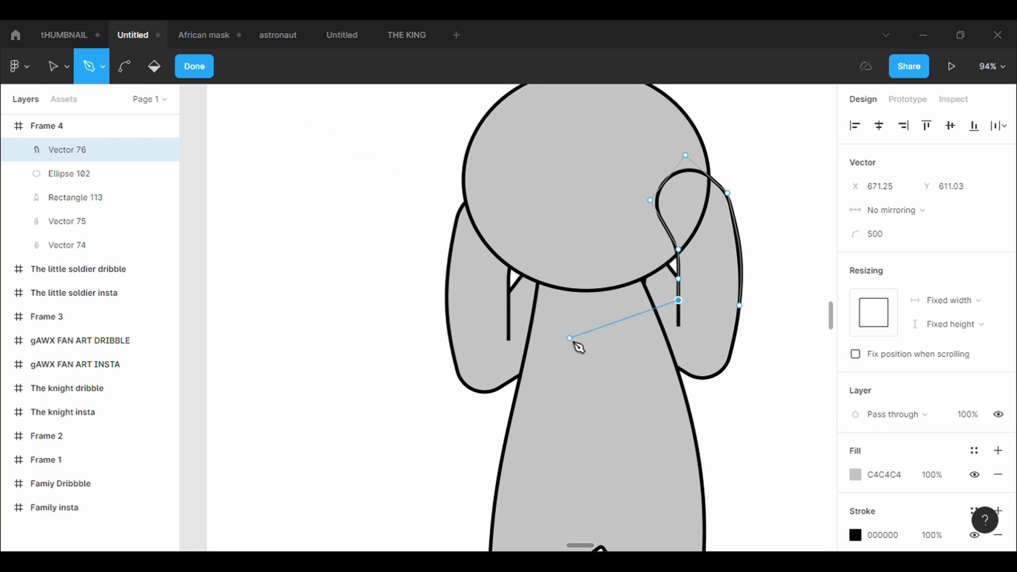
{"action": "left_click", "coordinate": [741, 308]}
{"action": "key", "text": "Escape"}
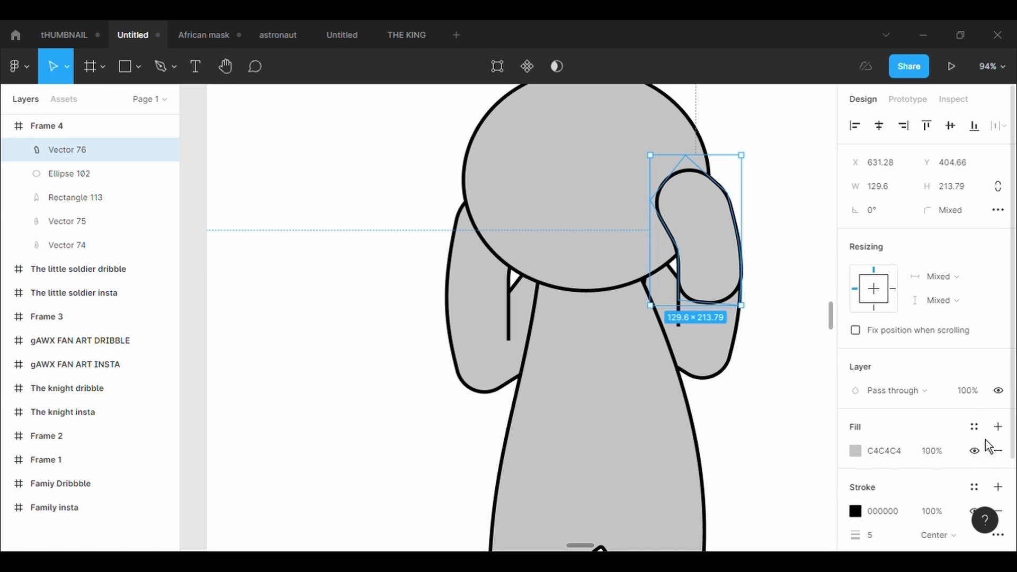
Fill the right hand dark brown 554848
{"action": "left_click", "coordinate": [856, 451]}
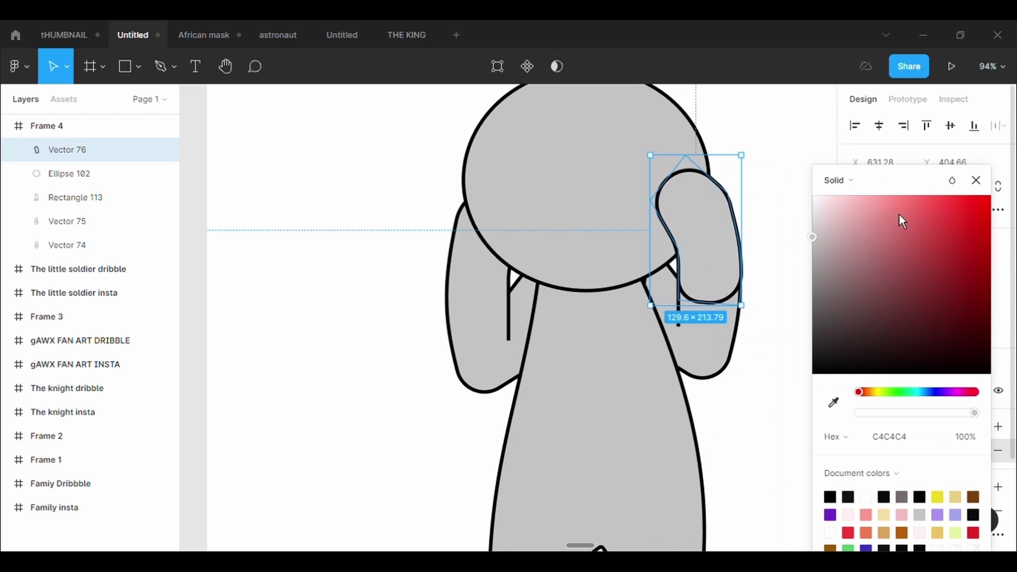
{"action": "left_click", "coordinate": [841, 314]}
{"action": "left_click_drag", "start_coordinate": [848, 325], "coordinate": [847, 328]}
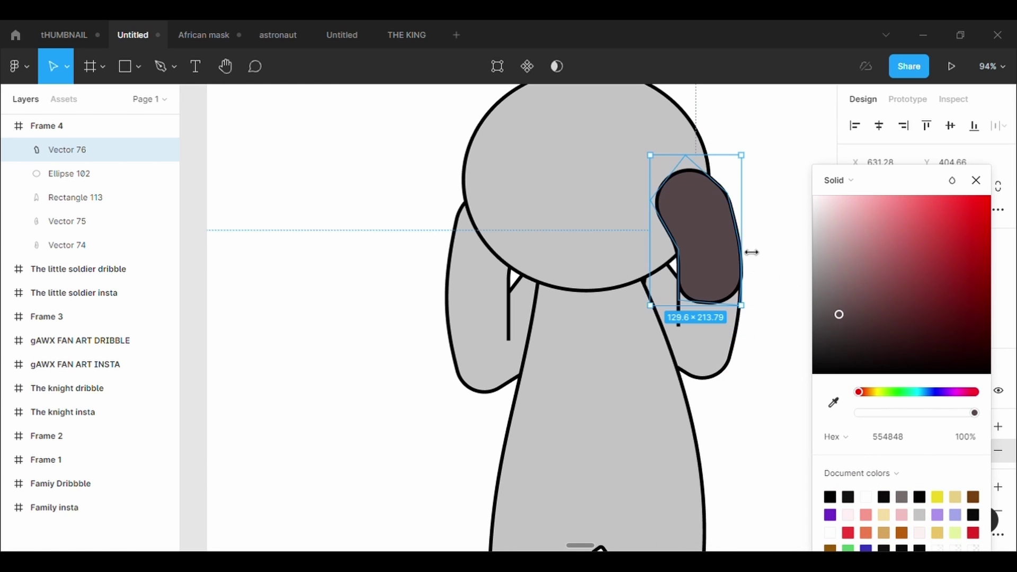
{"action": "left_click", "coordinate": [783, 268]}
Paste a horizontally flipped copy of the hand onto the head's left side
{"action": "left_click", "coordinate": [737, 262]}
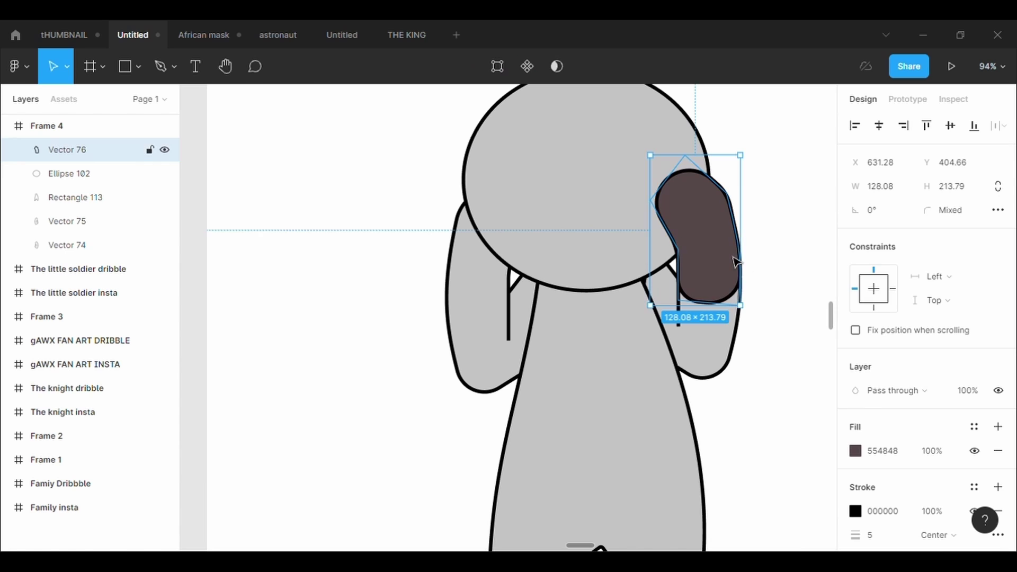
{"action": "key", "text": "ctrl+c"}
{"action": "key", "text": "ctrl+v"}
{"action": "key", "text": "shift+h"}
{"action": "left_click_drag", "start_coordinate": [710, 257], "coordinate": [497, 251]}
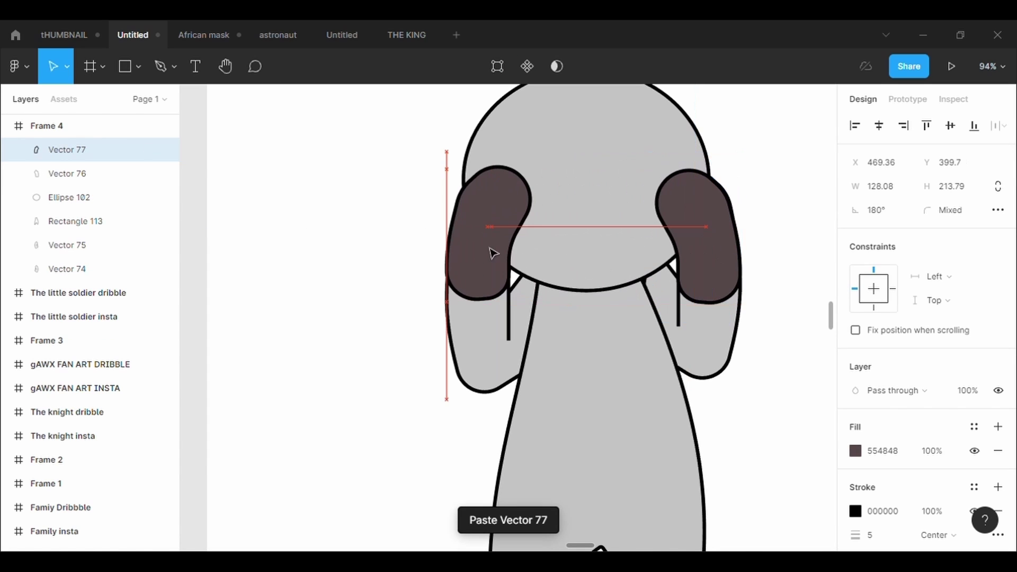
{"action": "left_click", "coordinate": [811, 352]}
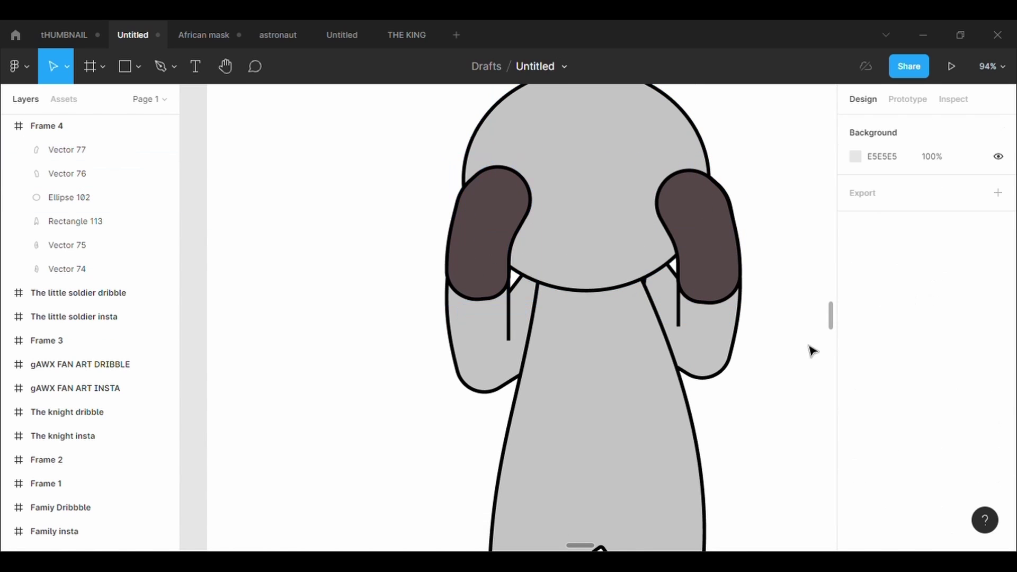
{"action": "left_click_drag", "start_coordinate": [513, 243], "coordinate": [509, 246]}
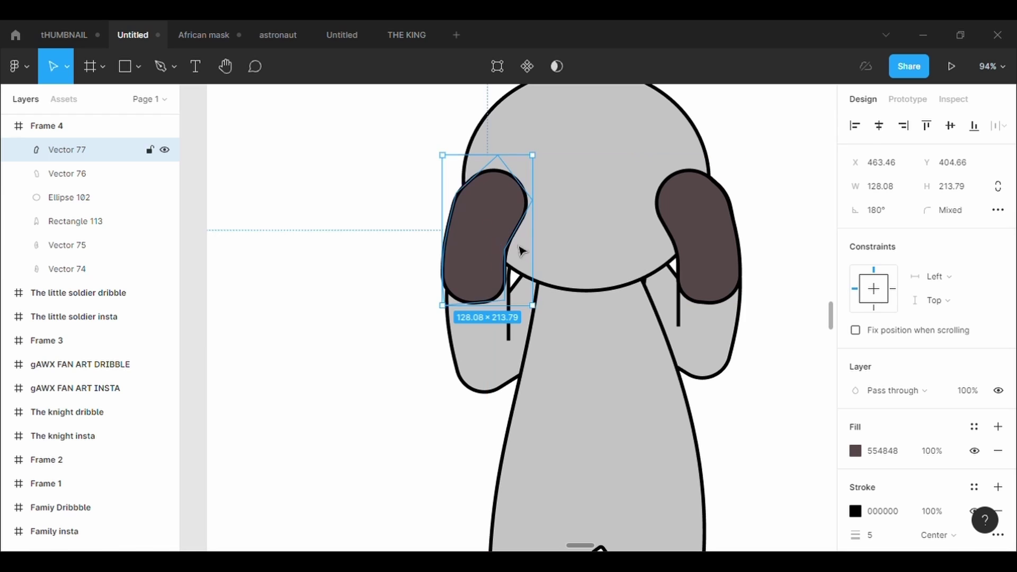
{"action": "left_click", "coordinate": [769, 425]}
Pan and zoom around the figure, briefly checking the left brown hand
{"action": "scroll", "coordinate": [770, 426], "scroll_direction": "down", "scroll_amount": 5}
{"action": "scroll", "coordinate": [768, 422], "scroll_direction": "right", "scroll_amount": 1}
{"action": "scroll", "coordinate": [768, 423], "scroll_direction": "right", "scroll_amount": 2}
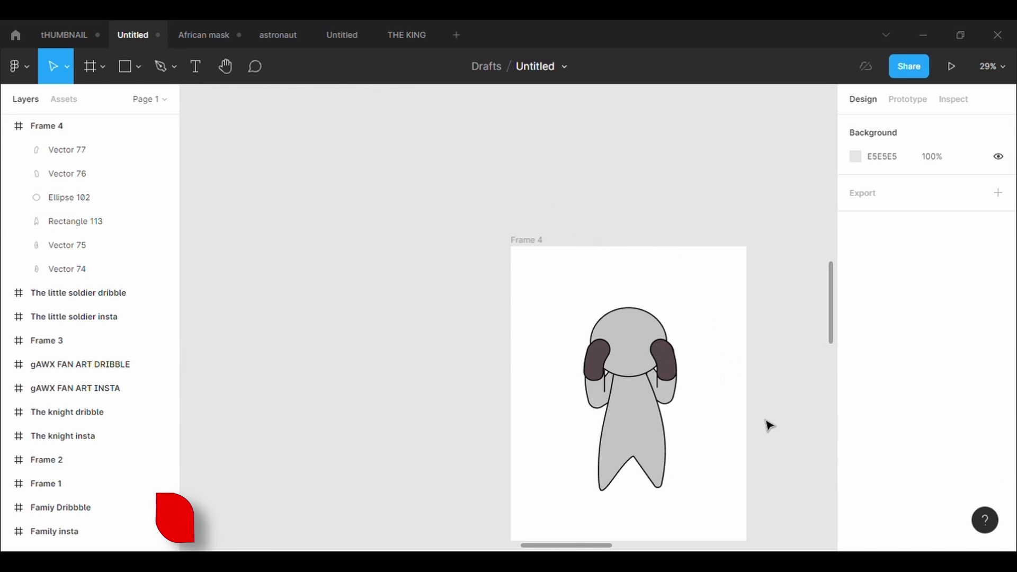
{"action": "scroll", "coordinate": [691, 430], "scroll_direction": "up", "scroll_amount": 3}
{"action": "scroll", "coordinate": [692, 429], "scroll_direction": "up", "scroll_amount": 1}
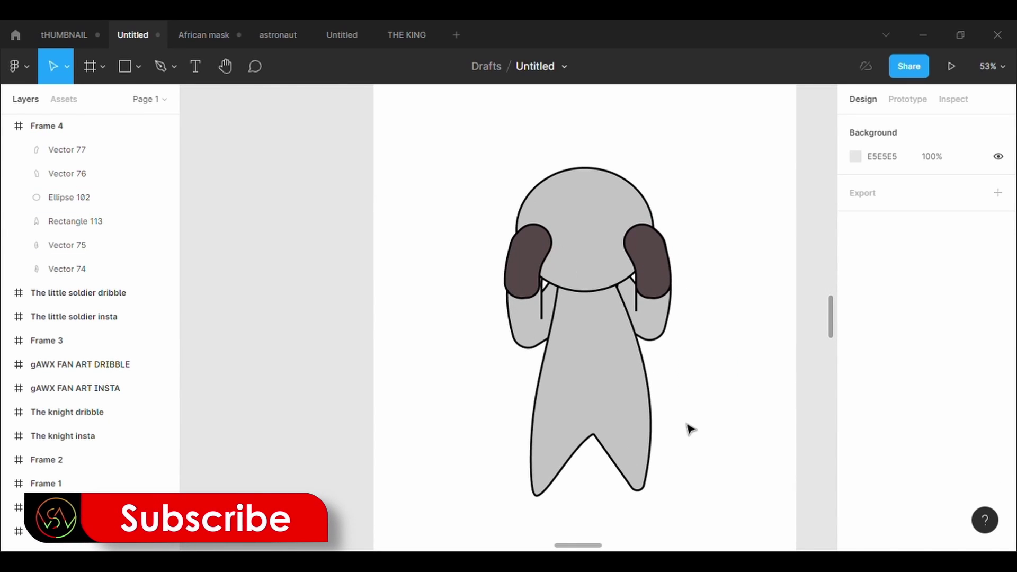
{"action": "scroll", "coordinate": [580, 352], "scroll_direction": "up", "scroll_amount": 3}
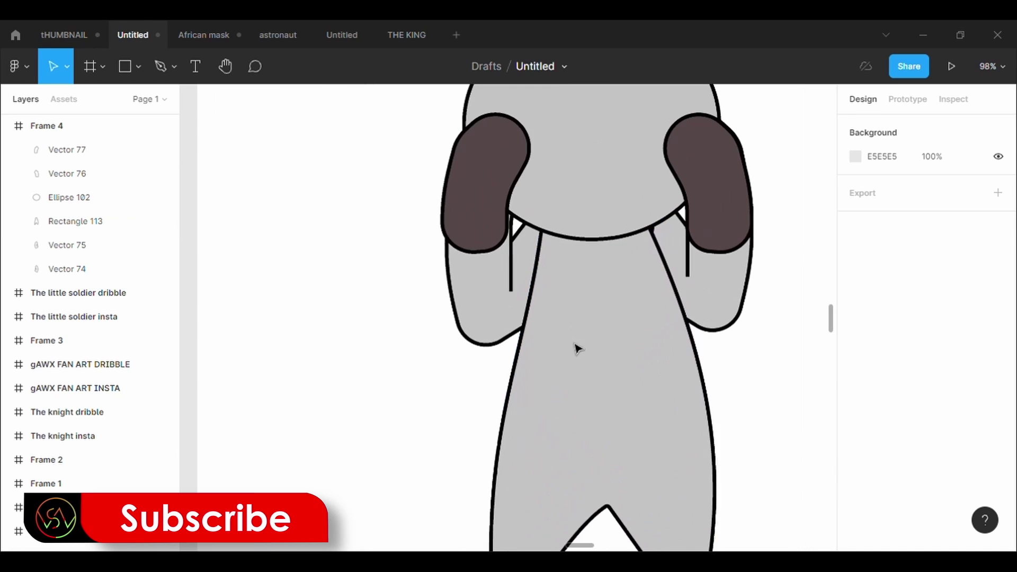
{"action": "left_click", "coordinate": [484, 241]}
{"action": "left_click", "coordinate": [835, 423]}
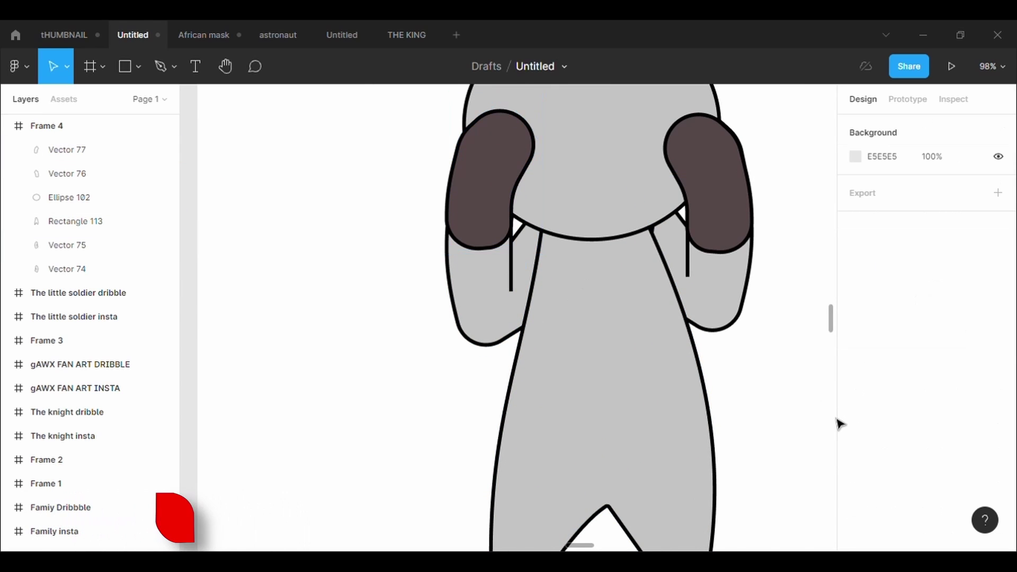
{"action": "scroll", "coordinate": [839, 423], "scroll_direction": "up", "scroll_amount": 1}
{"action": "scroll", "coordinate": [840, 424], "scroll_direction": "up", "scroll_amount": 3}
{"action": "scroll", "coordinate": [840, 424], "scroll_direction": "left", "scroll_amount": 4}
{"action": "scroll", "coordinate": [839, 423], "scroll_direction": "down", "scroll_amount": 1}
{"action": "scroll", "coordinate": [837, 422], "scroll_direction": "right", "scroll_amount": 2}
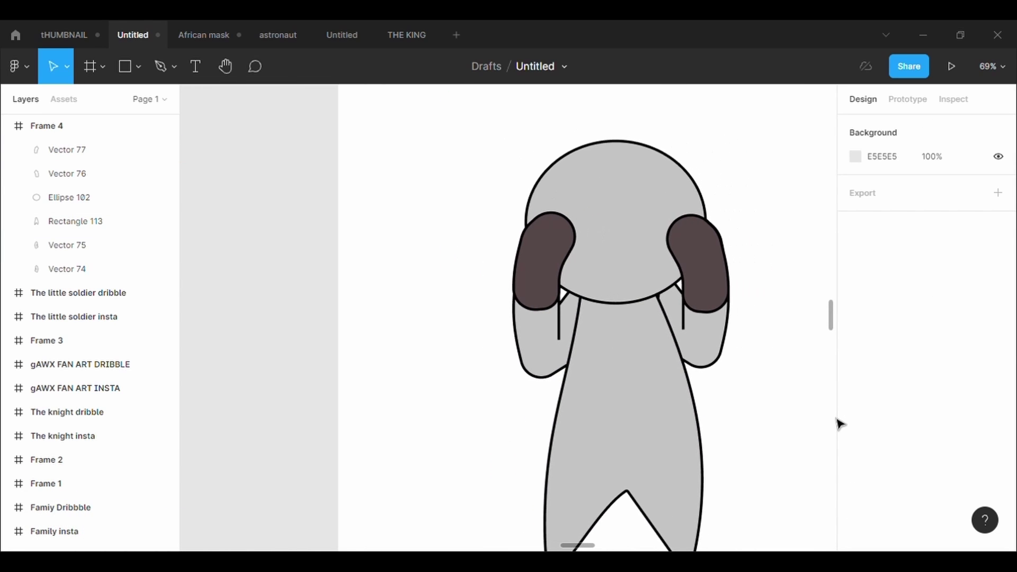
{"action": "scroll", "coordinate": [838, 422], "scroll_direction": "right", "scroll_amount": 2}
Nudge the head slightly right and down, then fill it red DF4B4B
{"action": "left_click_drag", "start_coordinate": [610, 275], "coordinate": [619, 281]}
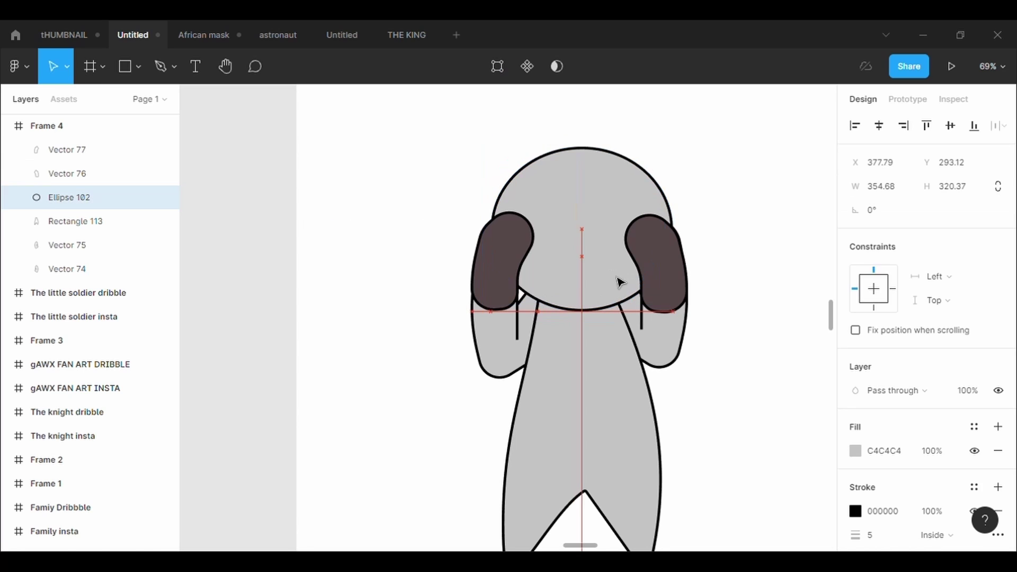
{"action": "scroll", "coordinate": [752, 437], "scroll_direction": "down", "scroll_amount": 2, "text": "ctrl"}
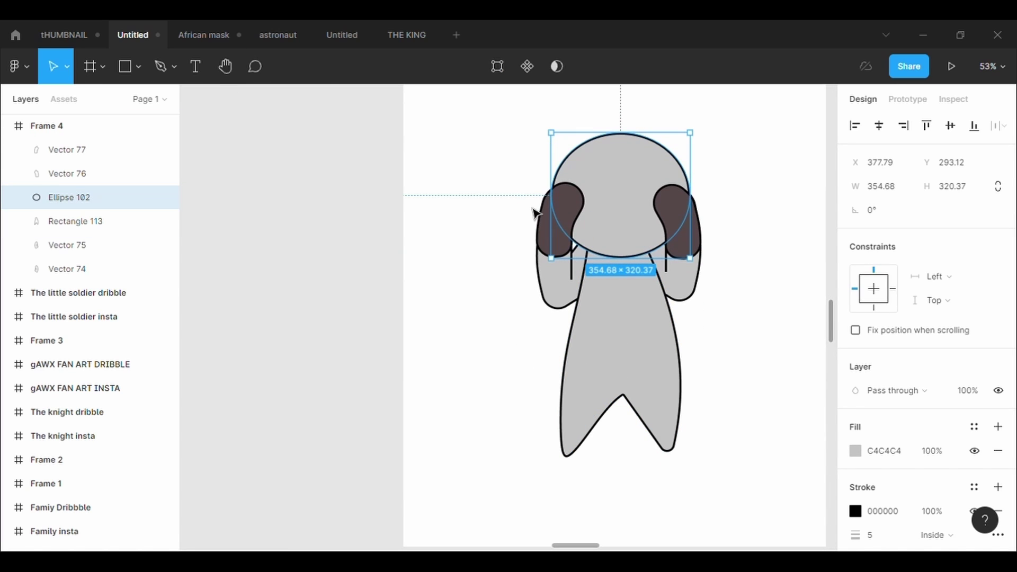
{"action": "left_click", "coordinate": [856, 452]}
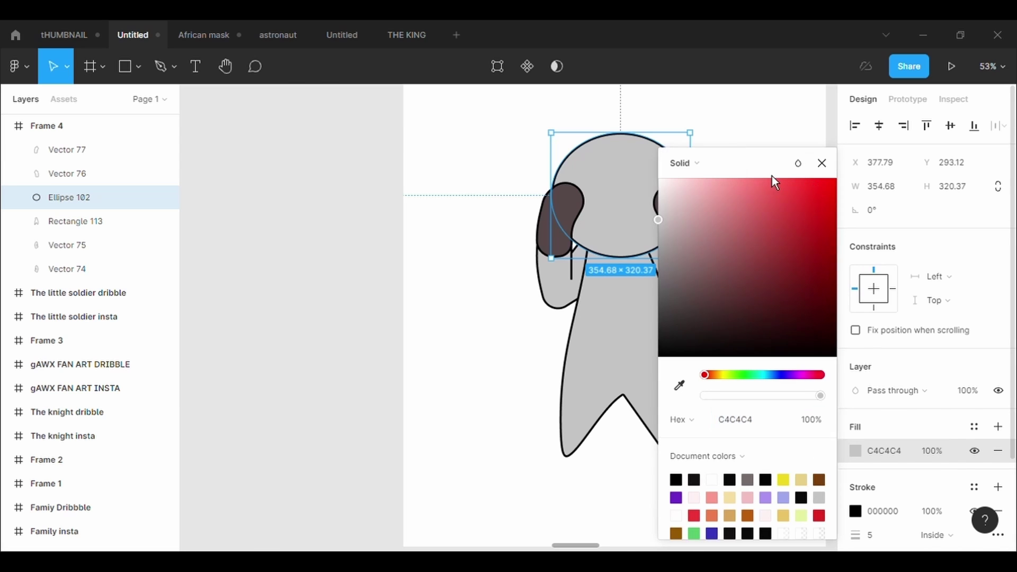
{"action": "left_click_drag", "start_coordinate": [772, 176], "coordinate": [900, 187]}
{"action": "scroll", "coordinate": [629, 275], "scroll_direction": "right", "scroll_amount": 3}
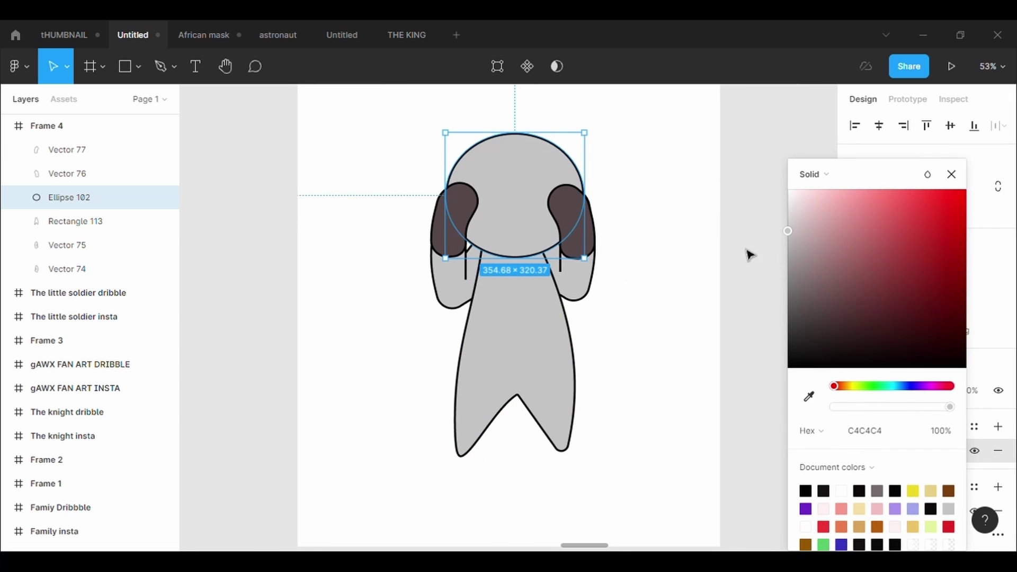
{"action": "left_click_drag", "start_coordinate": [905, 268], "coordinate": [906, 212]}
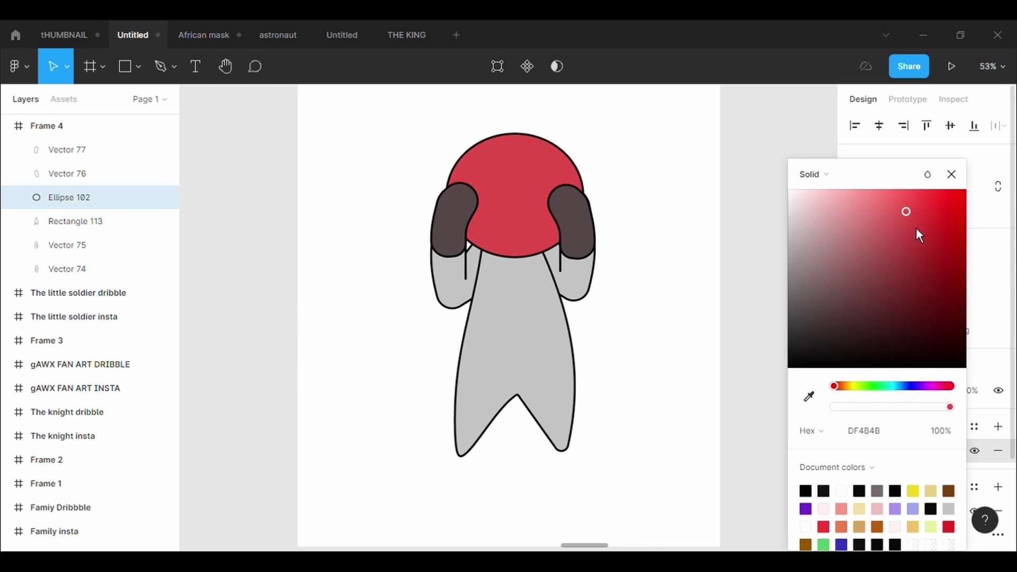
{"action": "left_click", "coordinate": [676, 271]}
{"action": "left_click", "coordinate": [545, 164]}
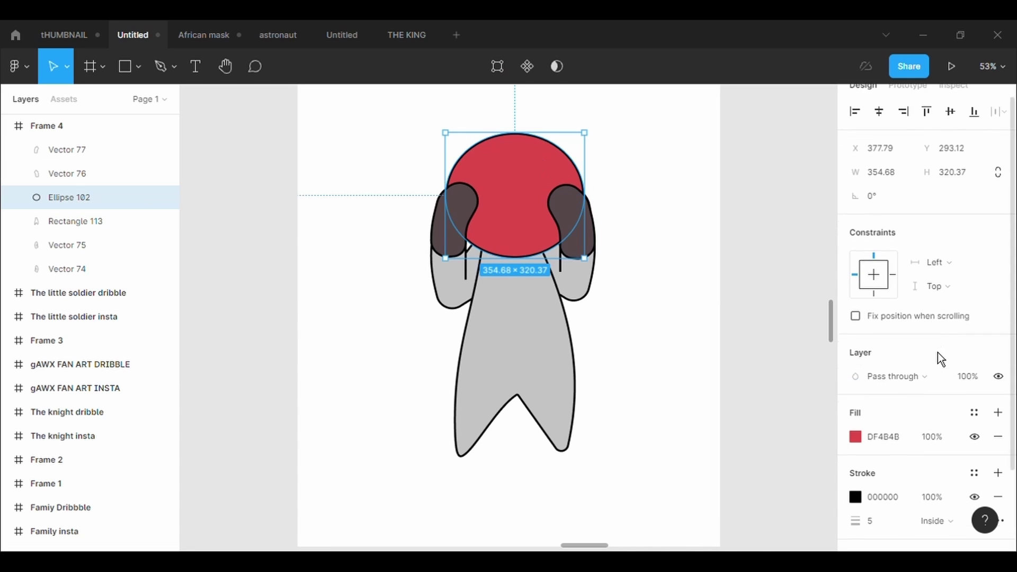
Add an Inner shadow effect to the head
{"action": "scroll", "coordinate": [938, 351], "scroll_direction": "down", "scroll_amount": 3}
{"action": "left_click", "coordinate": [998, 495]}
{"action": "scroll", "coordinate": [917, 466], "scroll_direction": "down", "scroll_amount": 1}
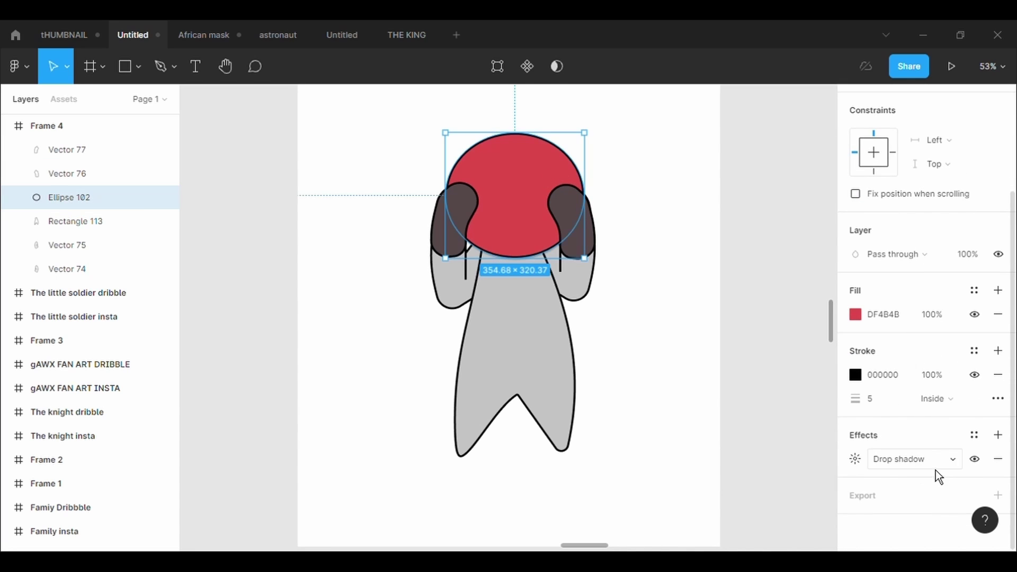
{"action": "left_click", "coordinate": [936, 469]}
{"action": "left_click", "coordinate": [921, 439]}
{"action": "left_click", "coordinate": [856, 460]}
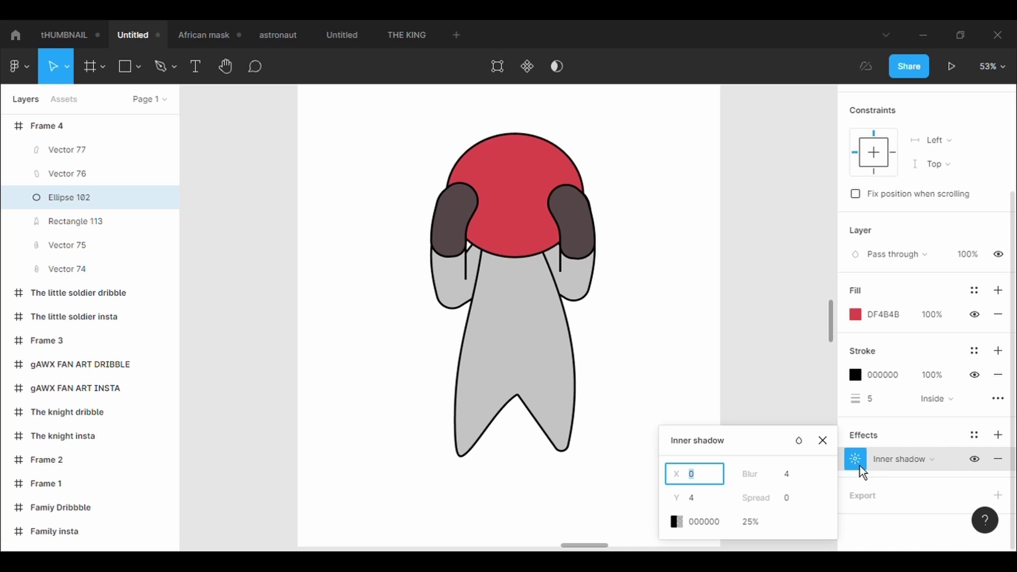
Set the inner shadow offsets to X −50 and Y 0
{"action": "left_click", "coordinate": [713, 504]}
{"action": "type", "text": "50"}
{"action": "key", "text": "Return"}
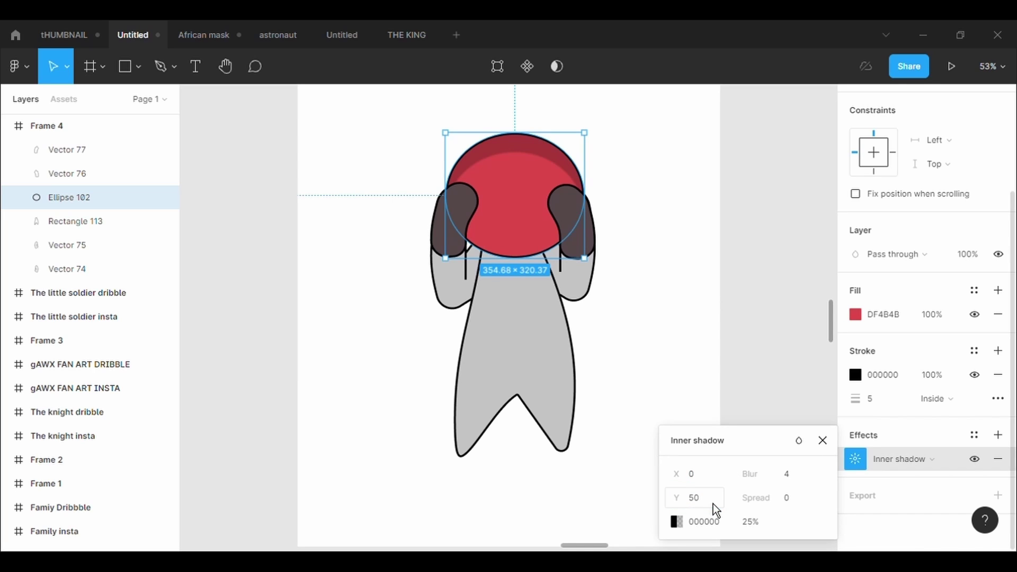
{"action": "left_click", "coordinate": [711, 503]}
{"action": "left_click", "coordinate": [709, 481]}
{"action": "type", "text": "0"}
{"action": "key", "text": "Return"}
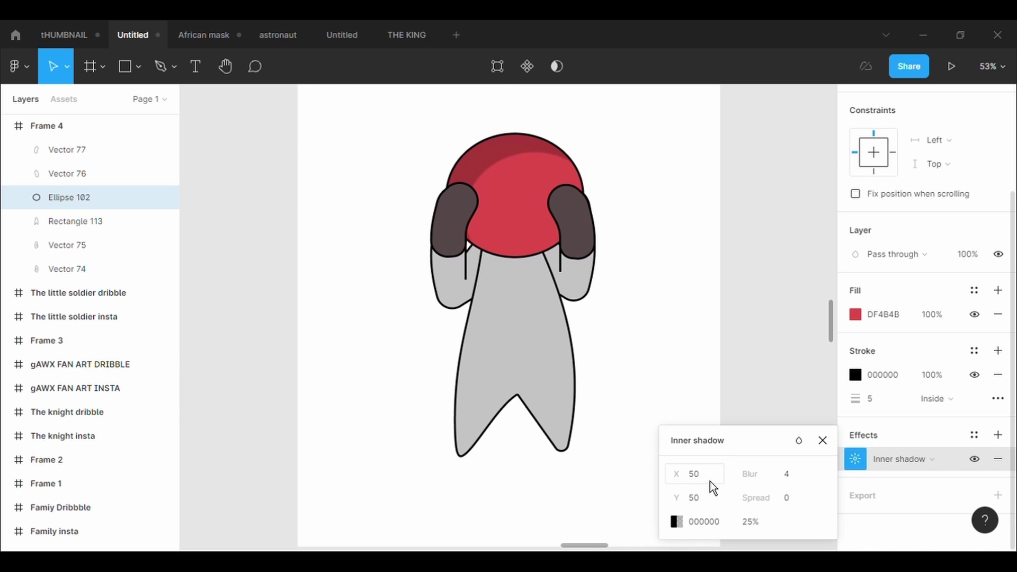
{"action": "left_click", "coordinate": [718, 501]}
{"action": "key", "text": "BackSpace"}
{"action": "type", "text": "0"}
{"action": "key", "text": "Return"}
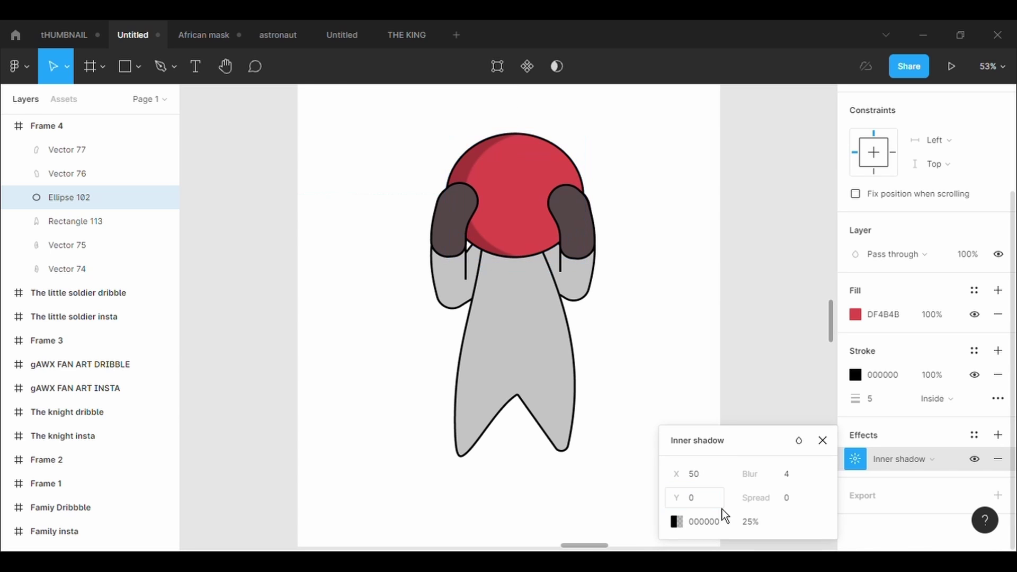
{"action": "key", "text": "Escape"}
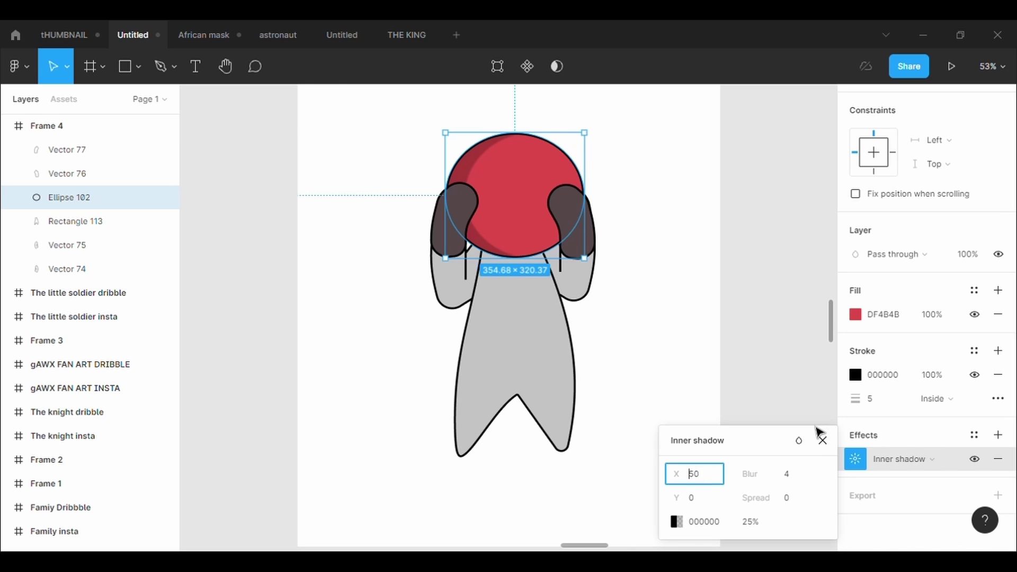
{"action": "type", "text": "-"}
{"action": "key", "text": "Return"}
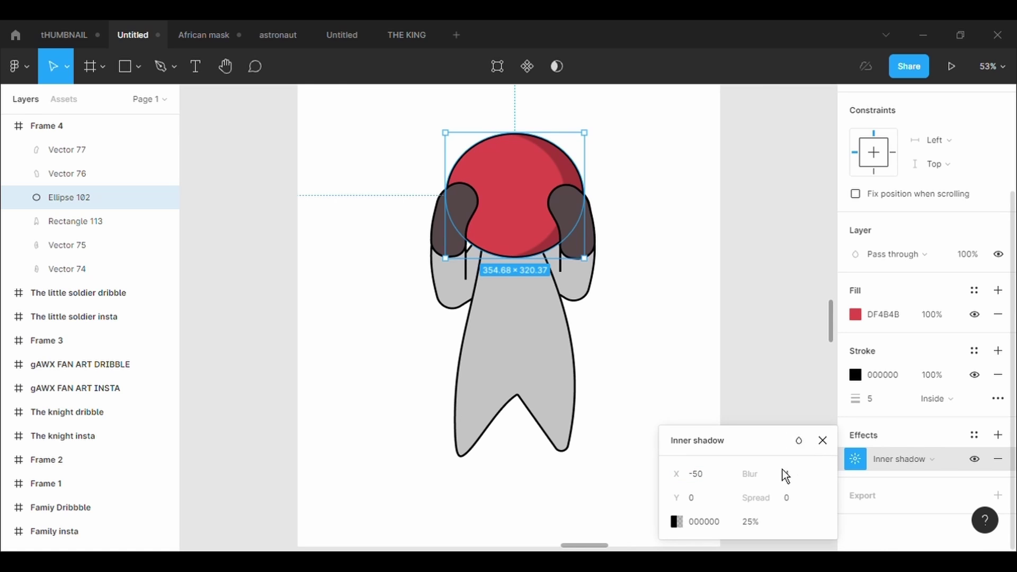
{"action": "type", "text": "4"}
Set the inner shadow spread to 30
{"action": "left_click", "coordinate": [797, 510]}
{"action": "type", "text": "0"}
{"action": "key", "text": "Return"}
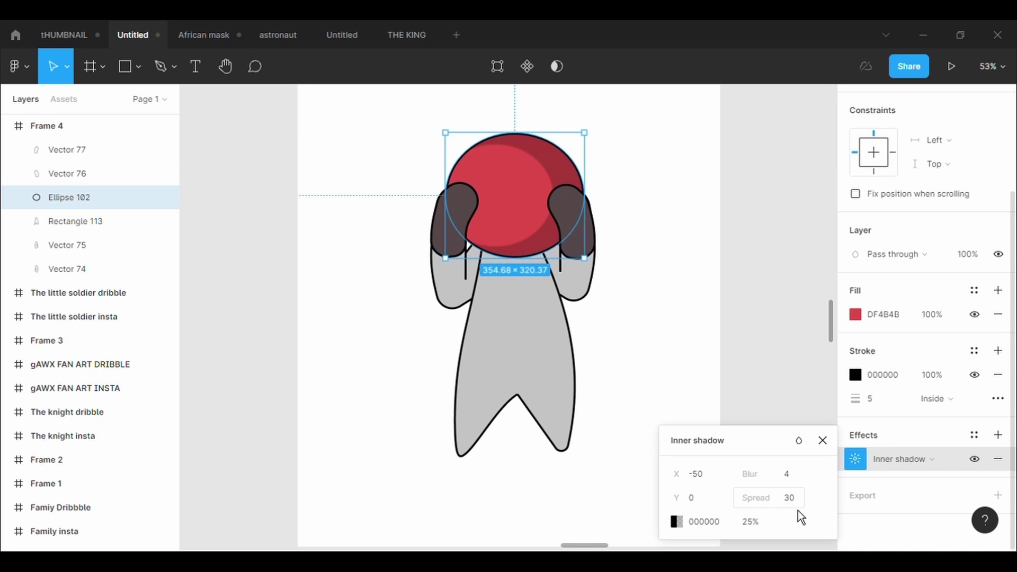
{"action": "left_click", "coordinate": [797, 510]}
{"action": "type", "text": "50"}
{"action": "key", "text": "Return"}
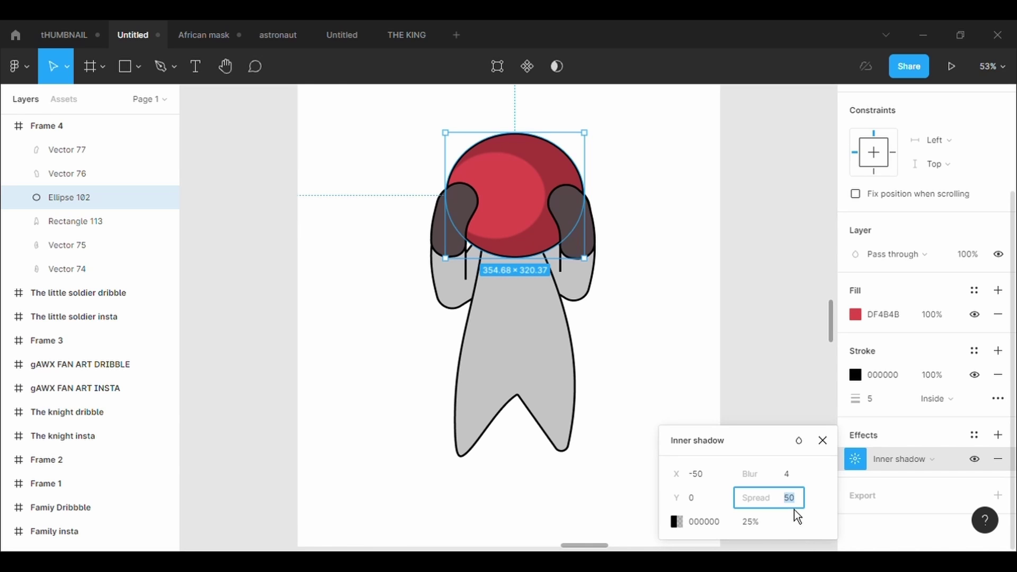
{"action": "type", "text": "0"}
{"action": "key", "text": "Return"}
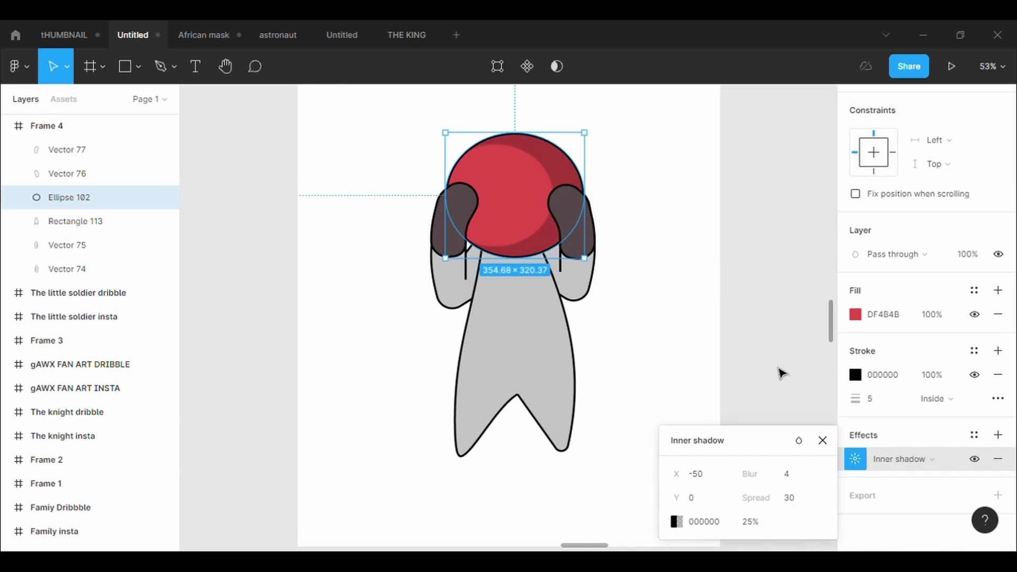
Pick 6C5050 as the inner shadow colour and raise its opacity to 86%
{"action": "left_click", "coordinate": [676, 522]}
{"action": "left_click_drag", "start_coordinate": [590, 170], "coordinate": [800, 208]}
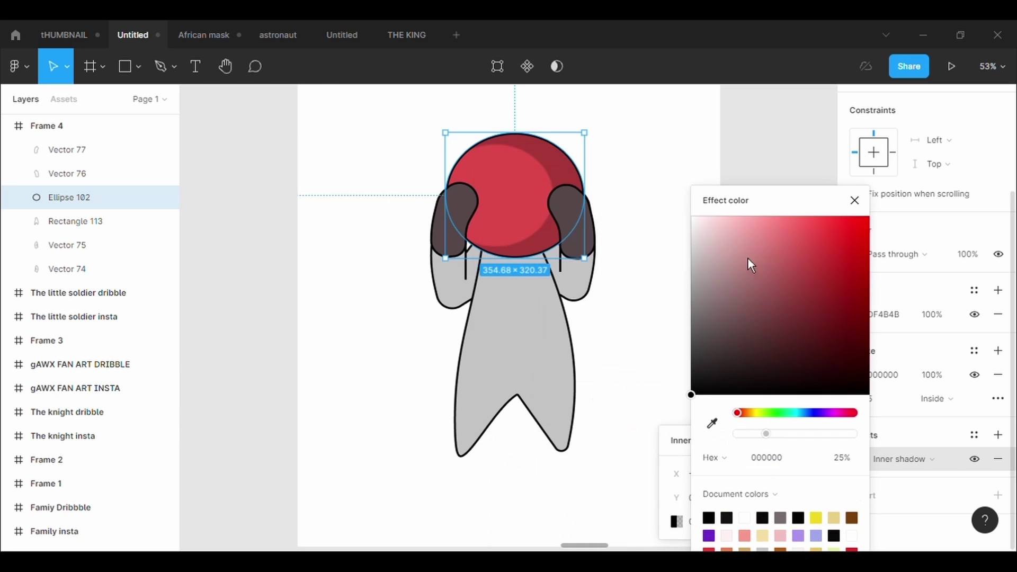
{"action": "left_click_drag", "start_coordinate": [748, 263], "coordinate": [692, 272]}
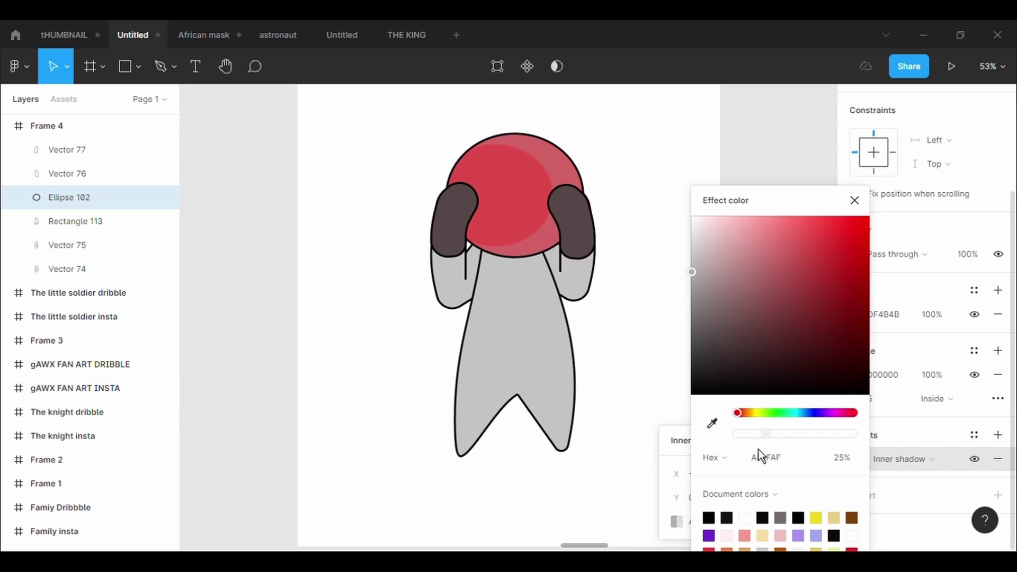
{"action": "left_click_drag", "start_coordinate": [766, 434], "coordinate": [837, 434]}
{"action": "mouse_move", "coordinate": [799, 332]}
{"action": "left_mouse_down"}
{"action": "mouse_move", "coordinate": [843, 346]}
{"action": "mouse_move", "coordinate": [855, 242]}
{"action": "left_mouse_up"}
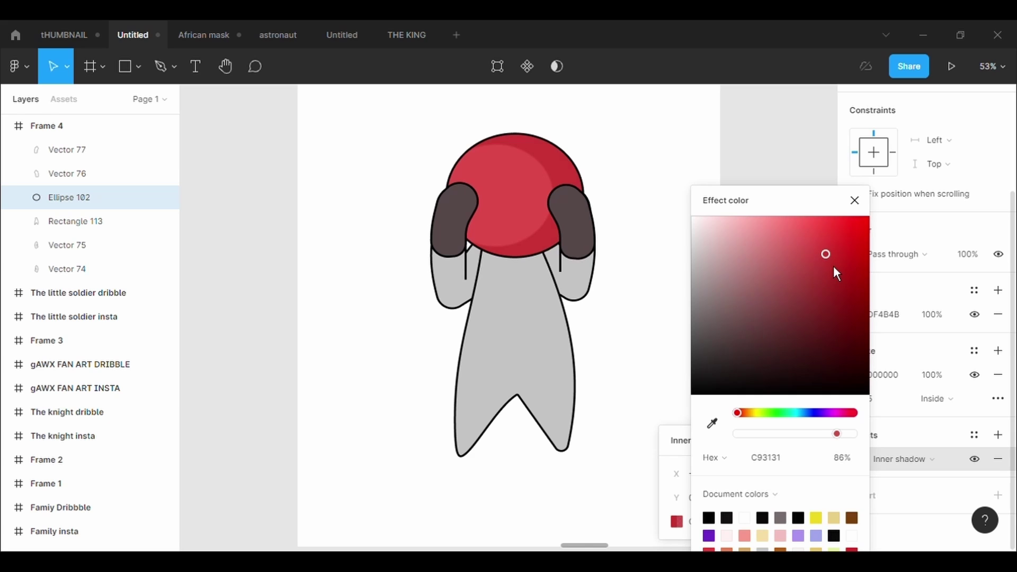
{"action": "mouse_move", "coordinate": [768, 355]}
{"action": "left_mouse_down"}
{"action": "mouse_move", "coordinate": [753, 351]}
{"action": "mouse_move", "coordinate": [745, 331]}
{"action": "left_mouse_up"}
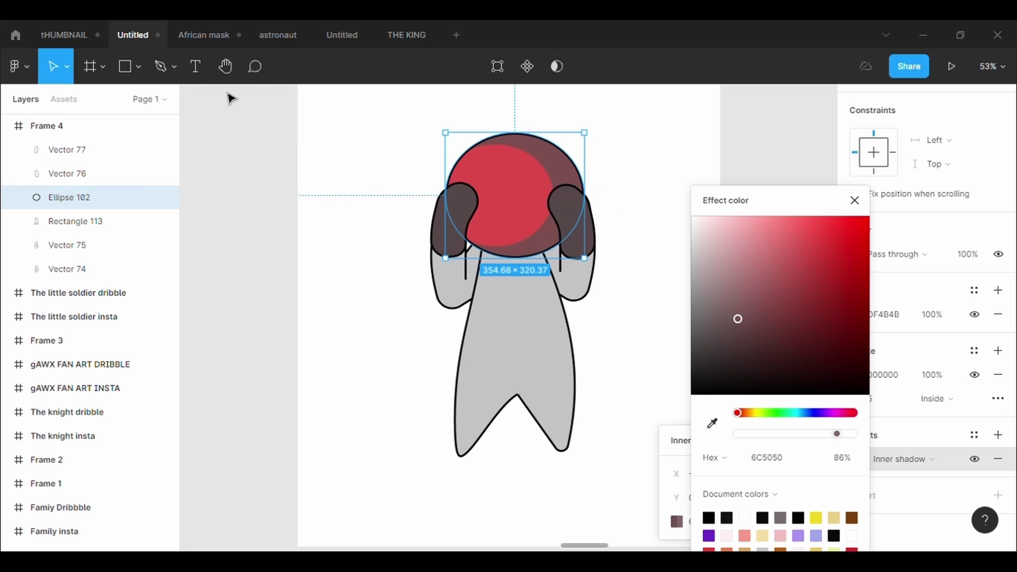
Draw a closed four-point pen path on the head's upper left and curve its outline
{"action": "key", "text": "p"}
{"action": "left_click", "coordinate": [474, 170]}
{"action": "left_click", "coordinate": [504, 151]}
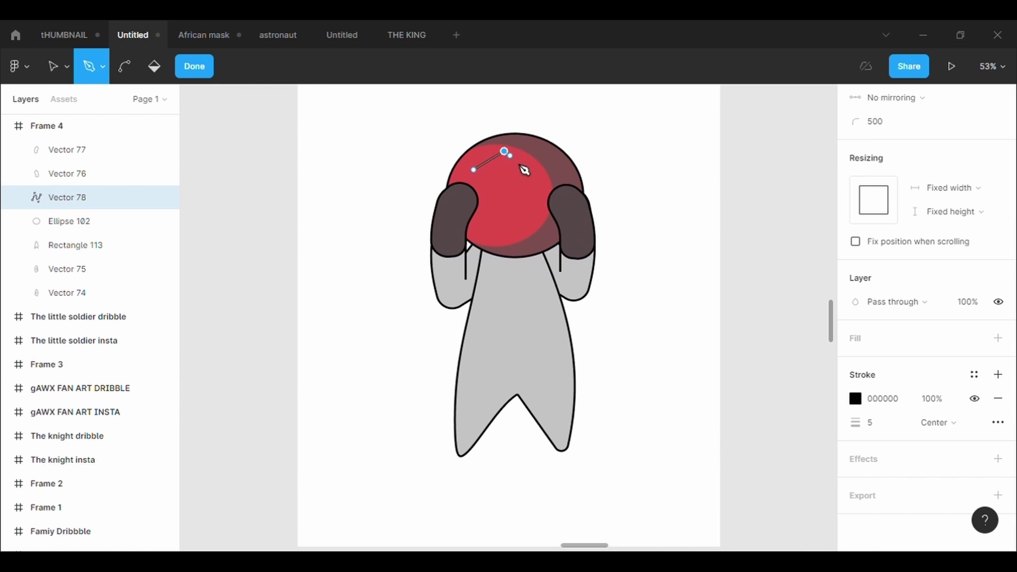
{"action": "left_click", "coordinate": [524, 174]}
{"action": "left_click", "coordinate": [499, 192]}
{"action": "left_click", "coordinate": [480, 179]}
{"action": "left_click_drag", "start_coordinate": [483, 182], "coordinate": [484, 183]}
{"action": "key", "text": "v"}
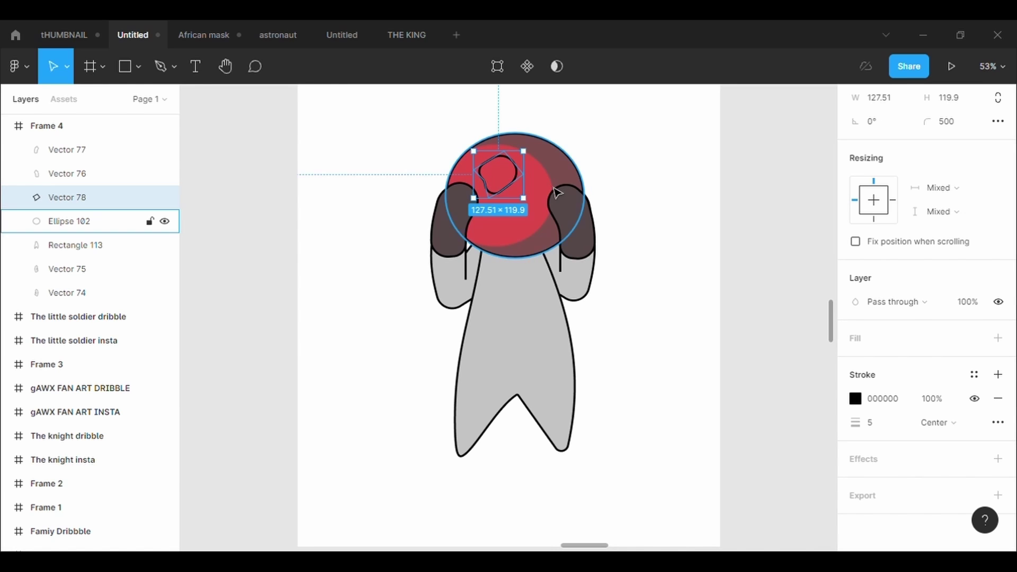
Adjust its left point, then rotate it to 126.19° and narrow it to 91.48 × 119.9
{"action": "scroll", "coordinate": [561, 159], "scroll_direction": "up", "scroll_amount": 2}
{"action": "scroll", "coordinate": [562, 159], "scroll_direction": "up", "scroll_amount": 2}
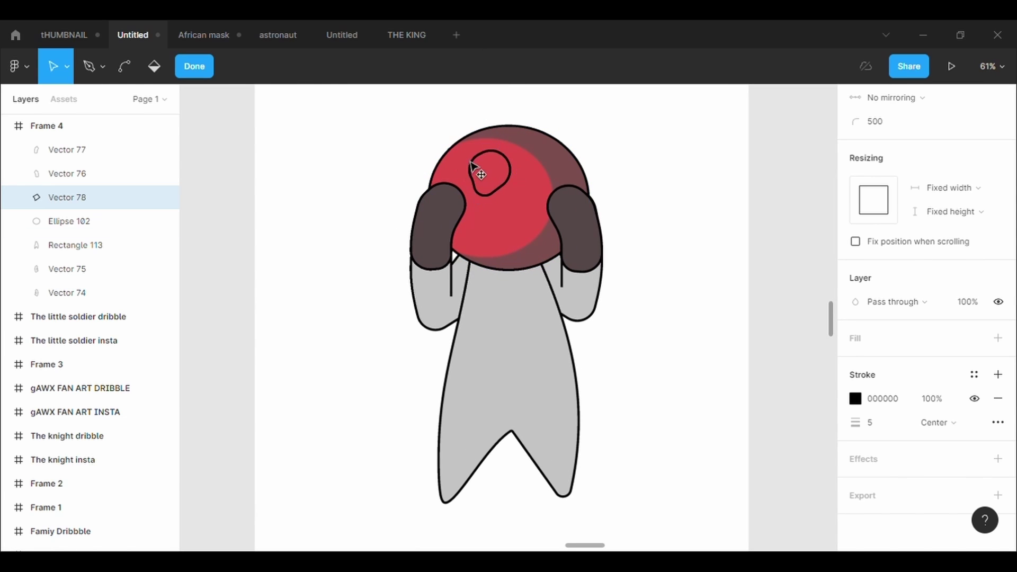
{"action": "mouse_move", "coordinate": [460, 169]}
{"action": "left_mouse_down"}
{"action": "mouse_move", "coordinate": [473, 151]}
{"action": "mouse_move", "coordinate": [463, 173]}
{"action": "left_mouse_up"}
{"action": "key", "text": "Escape"}
{"action": "left_click_drag", "start_coordinate": [530, 220], "coordinate": [515, 188]}
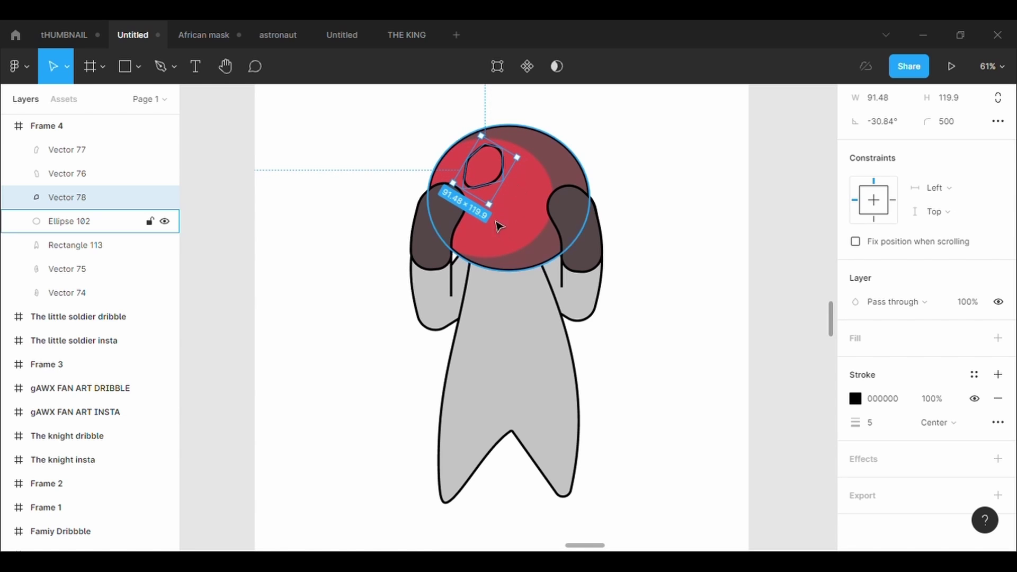
{"action": "mouse_move", "coordinate": [495, 227]}
{"action": "left_mouse_down"}
{"action": "mouse_move", "coordinate": [420, 170]}
{"action": "mouse_move", "coordinate": [517, 176]}
{"action": "mouse_move", "coordinate": [492, 170]}
{"action": "left_mouse_up"}
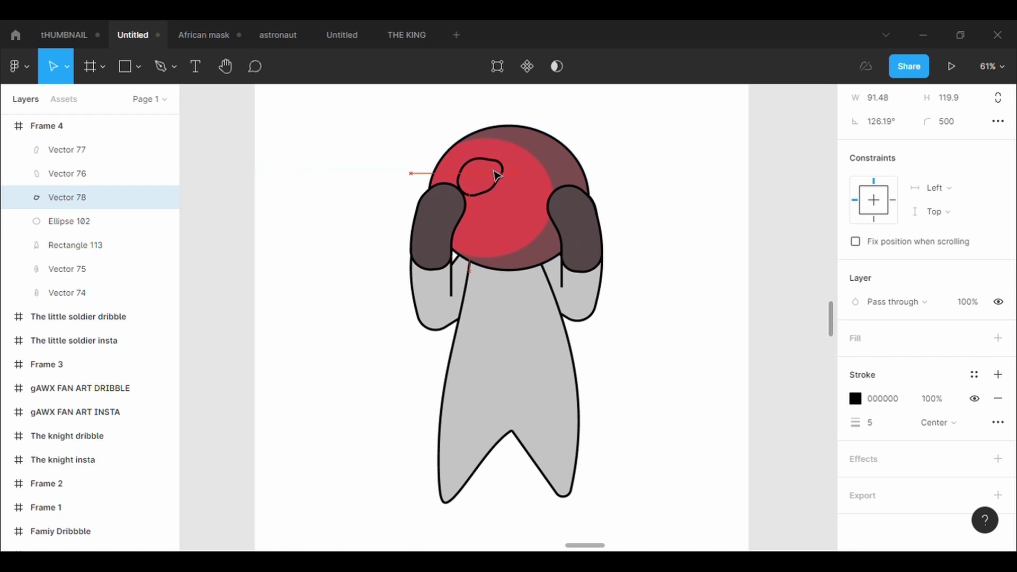
Remove the highlight's black stroke and give it a pink fill
{"action": "left_click", "coordinate": [998, 399]}
{"action": "left_click", "coordinate": [898, 389]}
{"action": "left_click", "coordinate": [857, 387]}
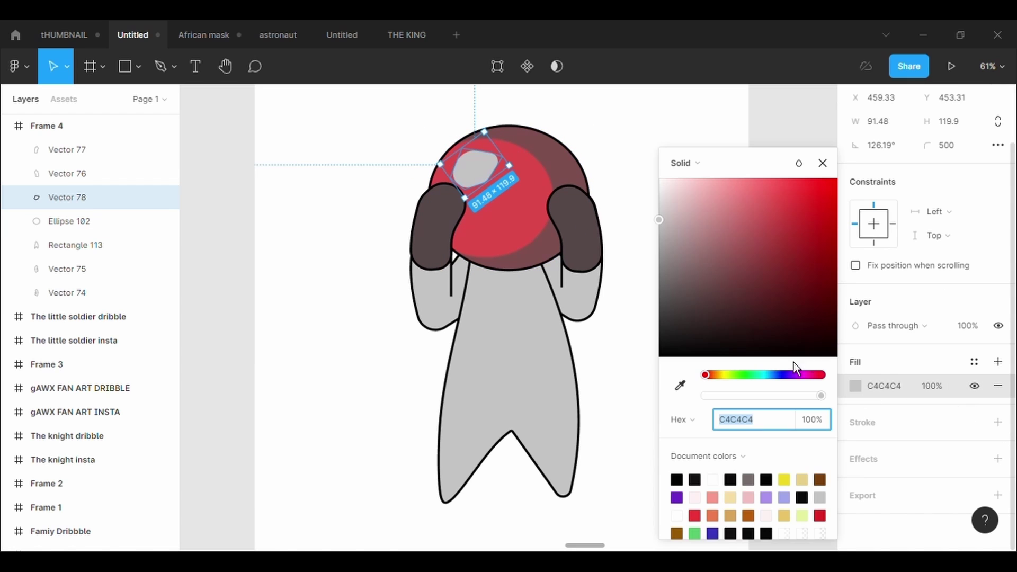
{"action": "mouse_move", "coordinate": [747, 204]}
{"action": "left_mouse_down"}
{"action": "mouse_move", "coordinate": [742, 189]}
{"action": "mouse_move", "coordinate": [723, 201]}
{"action": "left_mouse_up"}
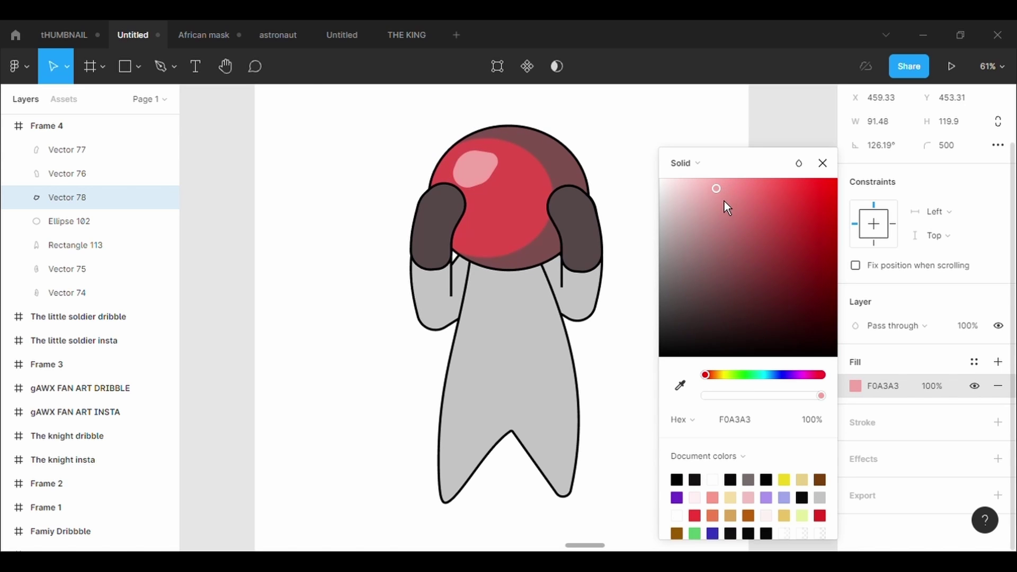
Round the highlight by dragging its top, left and lower-right points
{"action": "scroll", "coordinate": [483, 173], "scroll_direction": "up", "scroll_amount": 3}
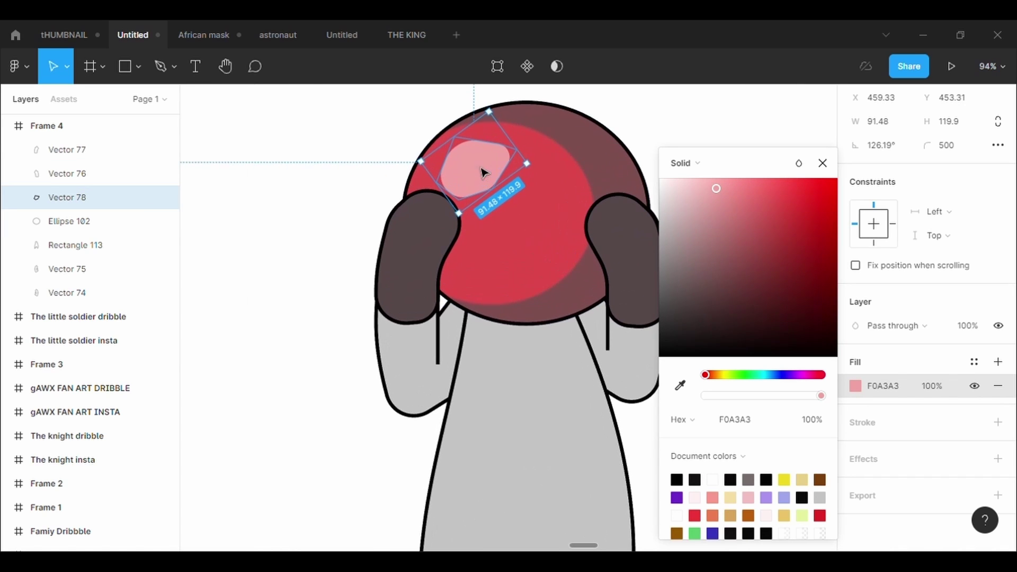
{"action": "left_click", "coordinate": [505, 72]}
{"action": "left_click_drag", "start_coordinate": [496, 139], "coordinate": [493, 133]}
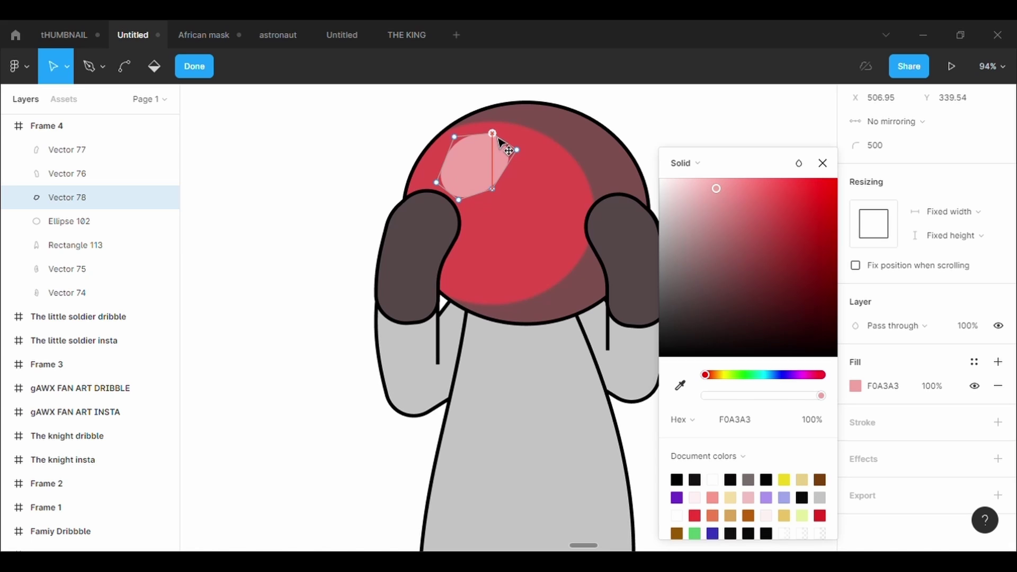
{"action": "left_click_drag", "start_coordinate": [445, 159], "coordinate": [436, 159]}
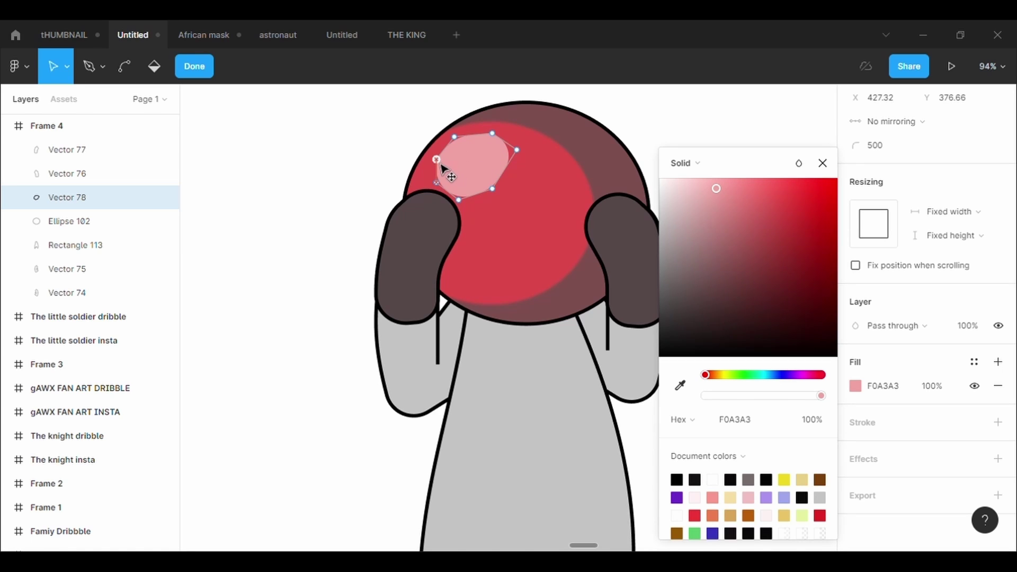
{"action": "left_click_drag", "start_coordinate": [492, 189], "coordinate": [492, 172]}
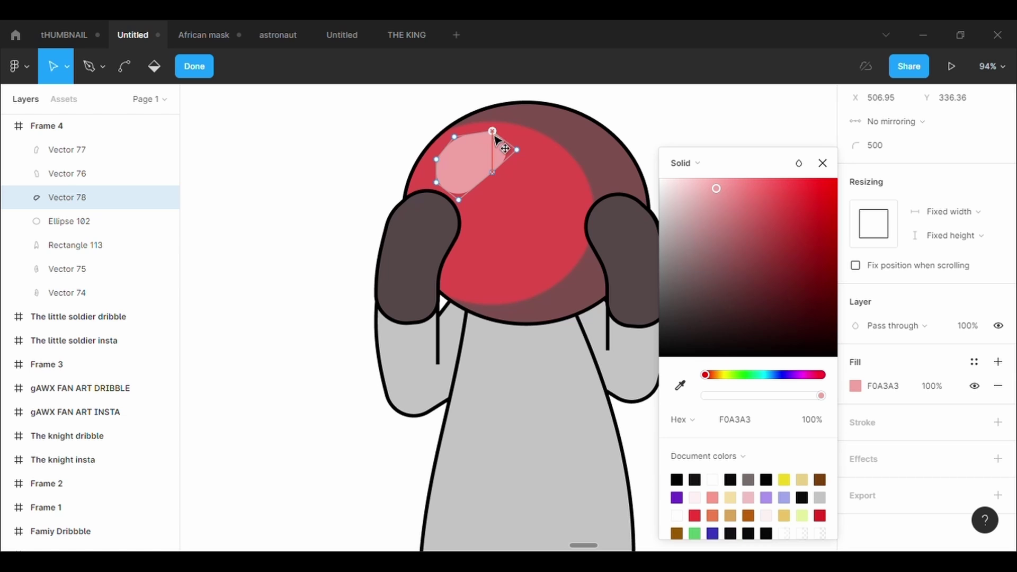
{"action": "left_click_drag", "start_coordinate": [492, 133], "coordinate": [488, 130]}
{"action": "left_click", "coordinate": [577, 227]}
{"action": "key", "text": "Escape"}
Move the highlight up-left on the head and lighten its fill to ECB4B4
{"action": "left_click", "coordinate": [480, 169]}
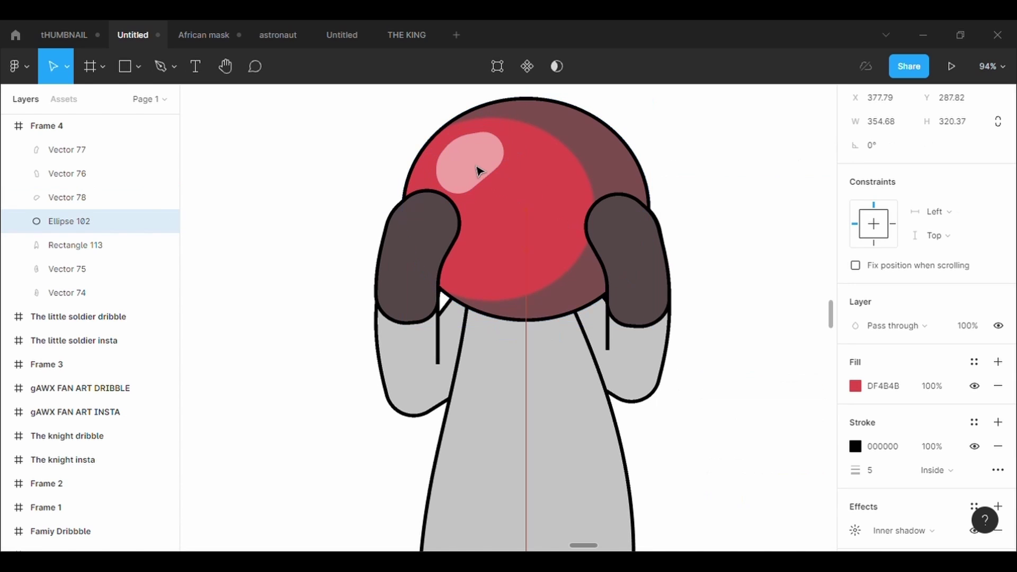
{"action": "double_click", "coordinate": [480, 169]}
{"action": "key", "text": "Escape"}
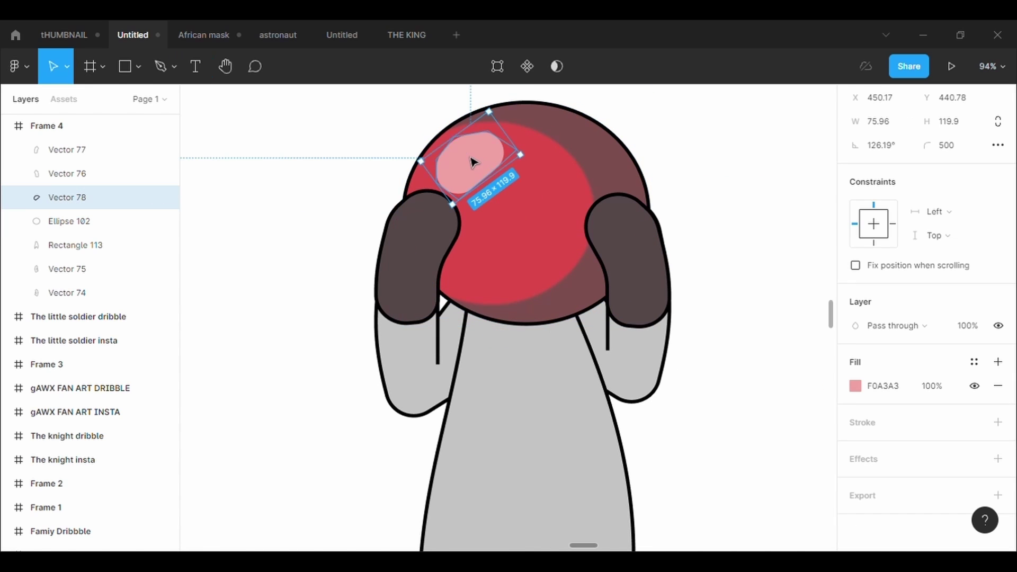
{"action": "left_click_drag", "start_coordinate": [478, 166], "coordinate": [472, 161]}
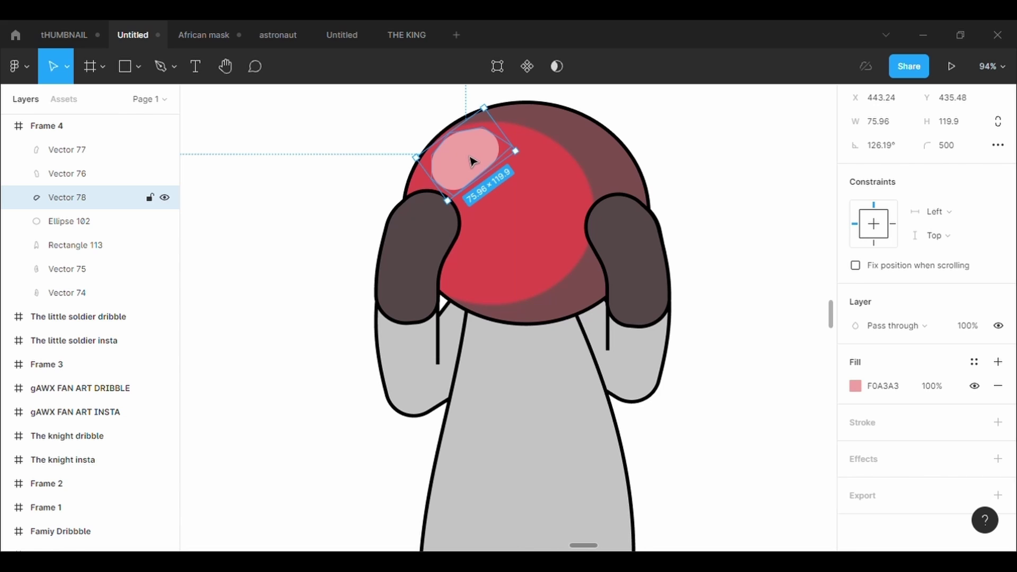
{"action": "left_click", "coordinate": [855, 386]}
{"action": "left_click_drag", "start_coordinate": [711, 231], "coordinate": [702, 189]}
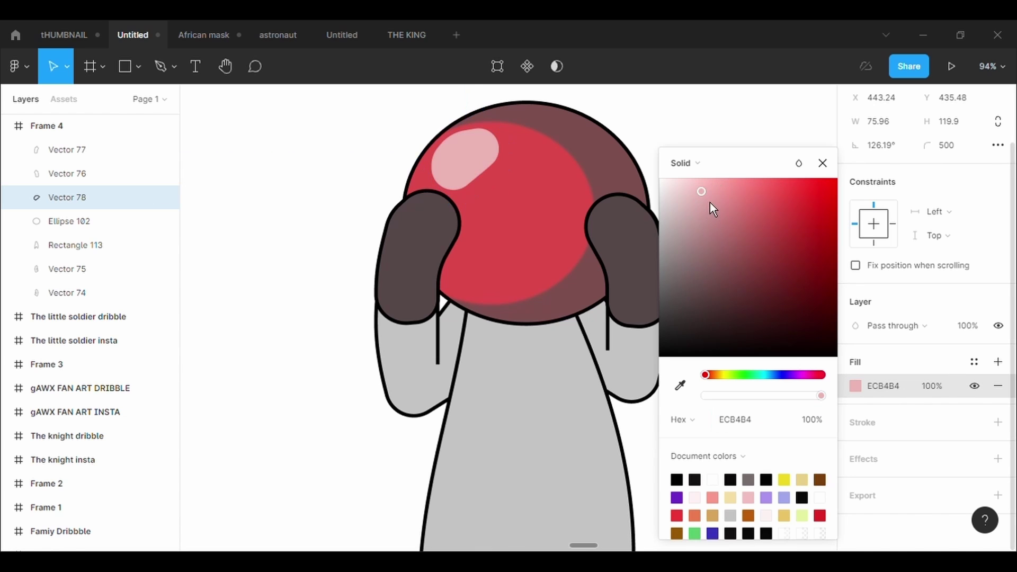
{"action": "left_click", "coordinate": [653, 129]}
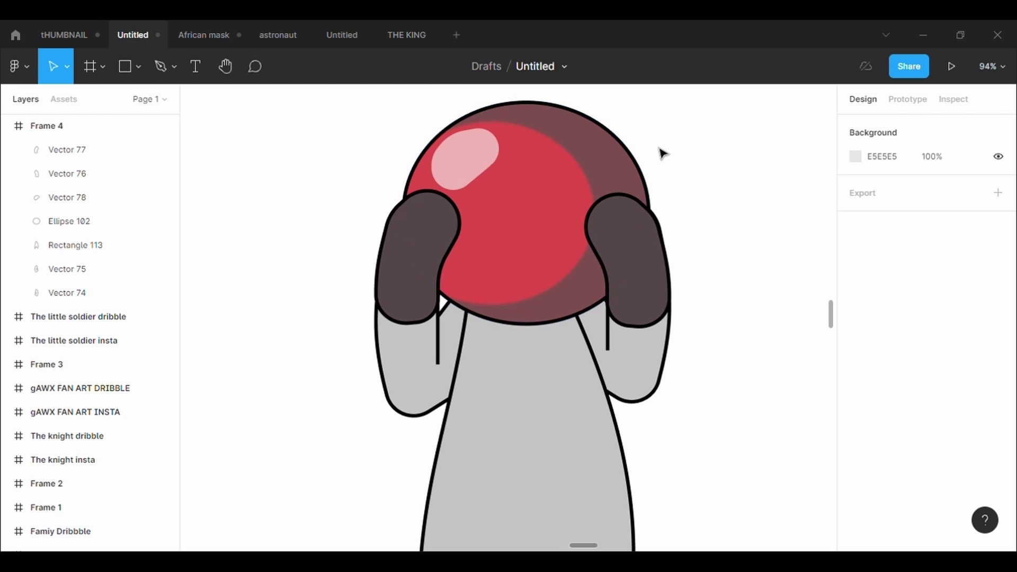
Select the red helmet ellipse (Ellipse 102) and open its inner shadow settings
{"action": "left_click", "coordinate": [665, 289]}
{"action": "scroll", "coordinate": [664, 289], "scroll_direction": "down", "scroll_amount": 3}
{"action": "scroll", "coordinate": [664, 288], "scroll_direction": "up", "scroll_amount": 2}
{"action": "scroll", "coordinate": [657, 265], "scroll_direction": "down", "scroll_amount": 5}
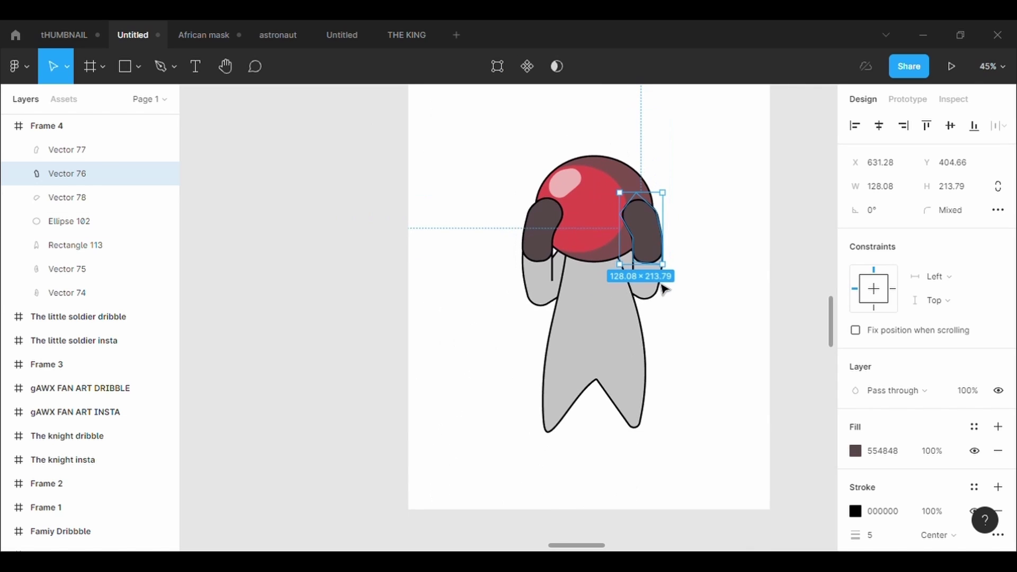
{"action": "right_click", "coordinate": [647, 249]}
{"action": "key", "text": "Escape"}
{"action": "left_click", "coordinate": [607, 172]}
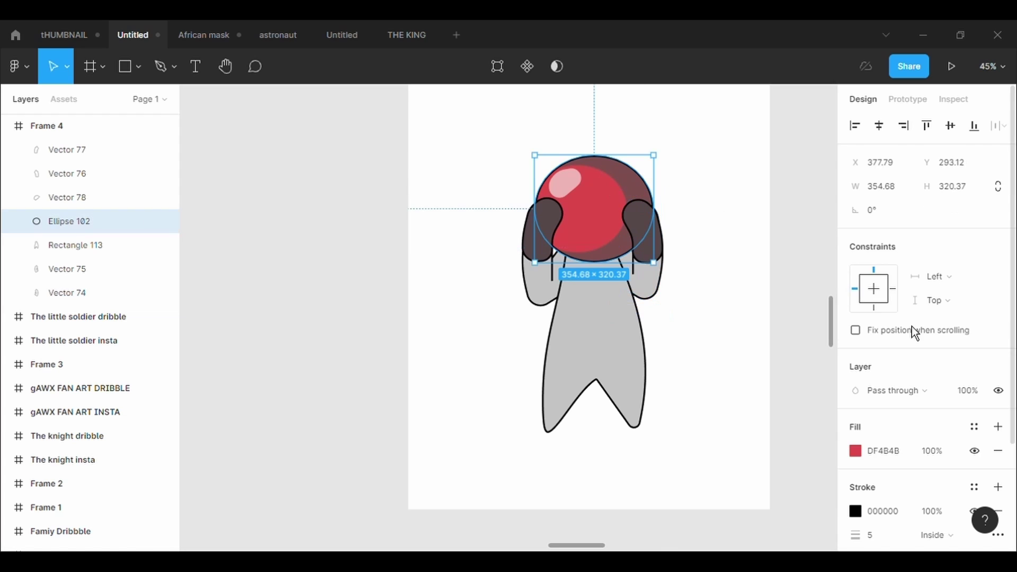
{"action": "scroll", "coordinate": [911, 326], "scroll_direction": "down", "scroll_amount": 3}
{"action": "left_click", "coordinate": [855, 458]}
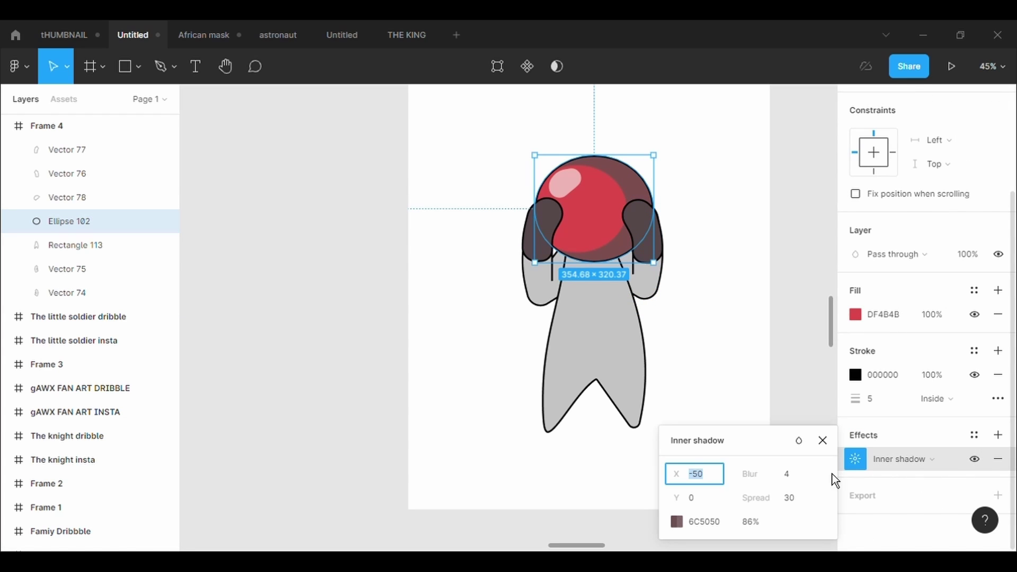
Set the helmet inner shadow's spread to 10
{"action": "left_click", "coordinate": [808, 504]}
{"action": "type", "text": "20"}
{"action": "key", "text": "Return"}
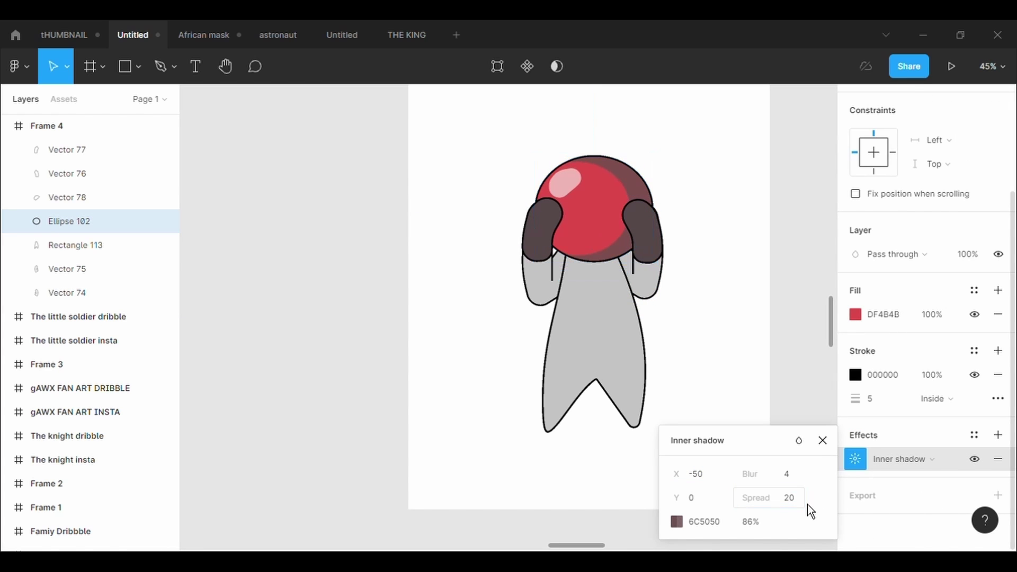
{"action": "left_click", "coordinate": [807, 504]}
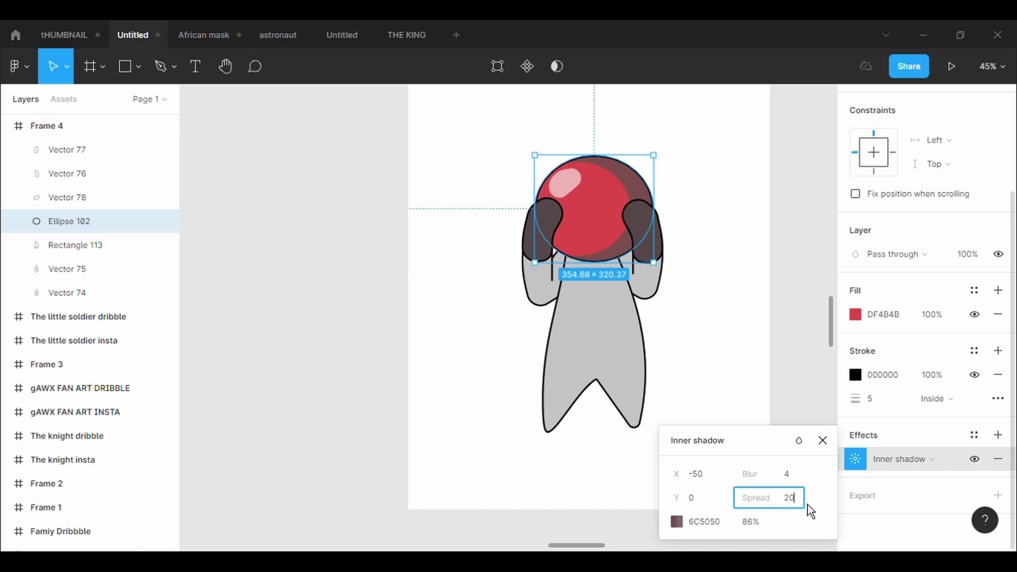
{"action": "key", "text": "BackSpace"}
{"action": "key", "text": "BackSpace"}
{"action": "type", "text": "10"}
{"action": "key", "text": "Return"}
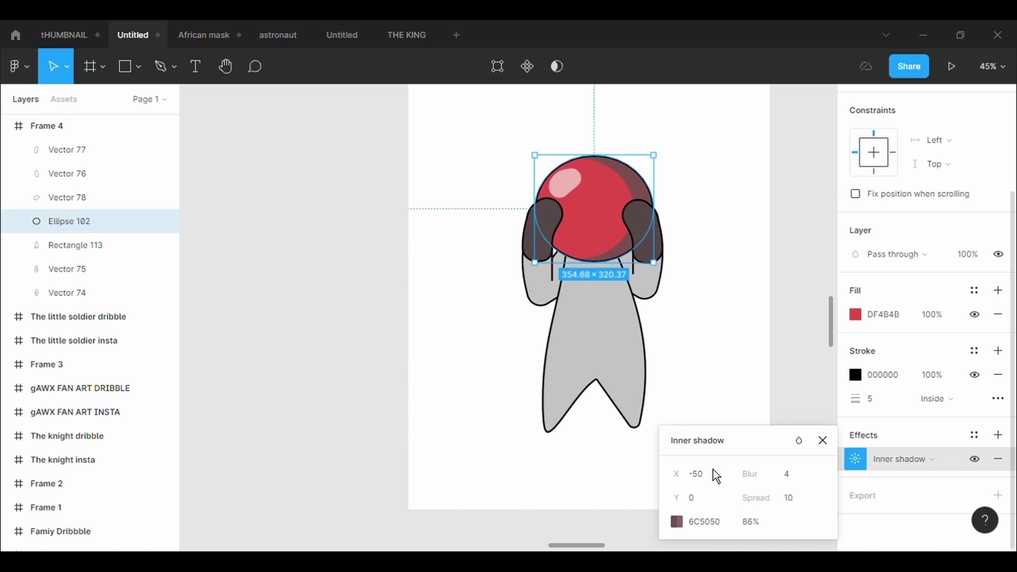
Set the helmet inner shadow's X offset to -20 and its colour to pale pink FAC2C2
{"action": "left_click", "coordinate": [716, 472]}
{"action": "type", "text": "9"}
{"action": "key", "text": "Return"}
{"action": "left_click", "coordinate": [720, 476]}
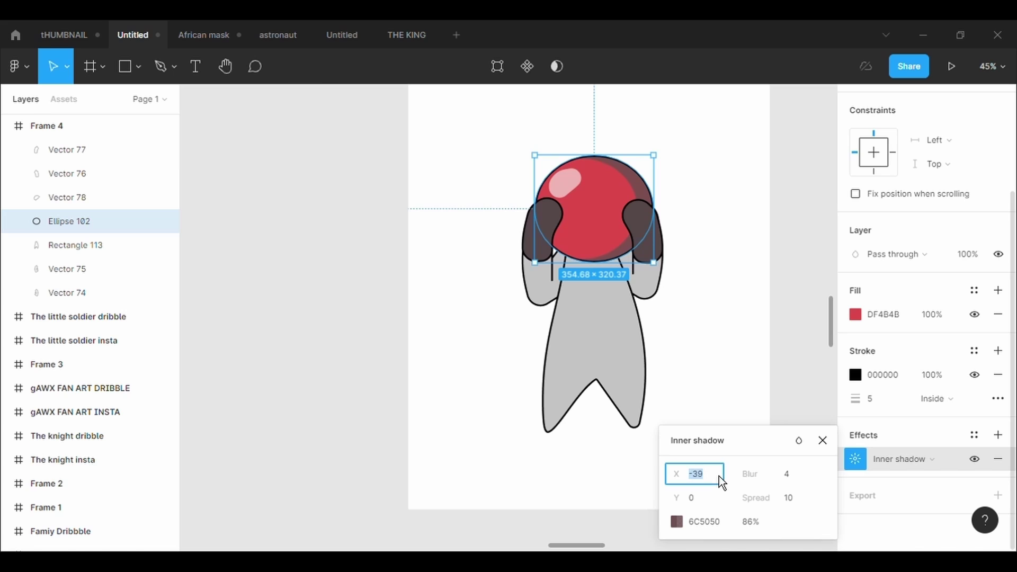
{"action": "type", "text": "-20"}
{"action": "key", "text": "Return"}
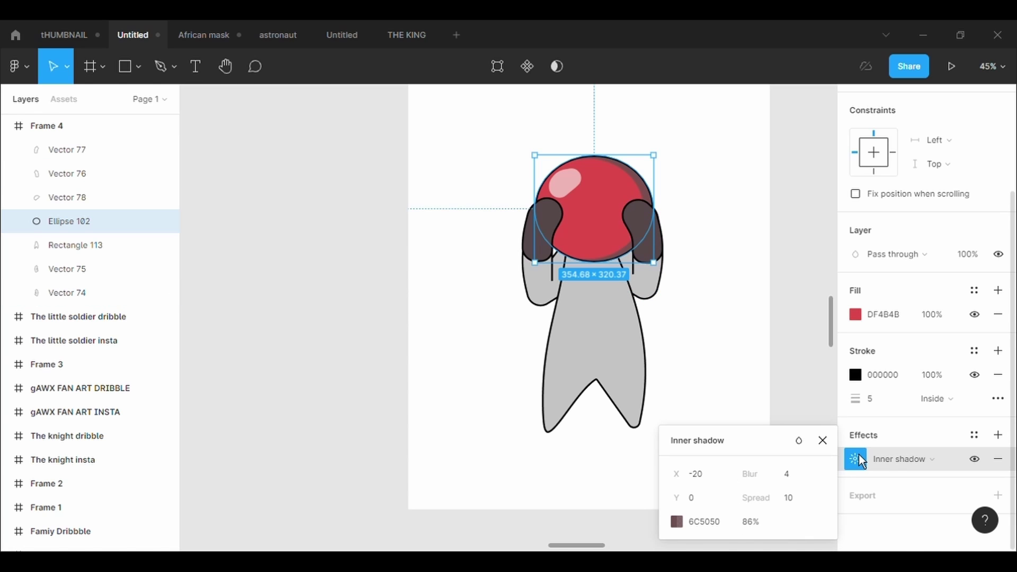
{"action": "left_click", "coordinate": [678, 522]}
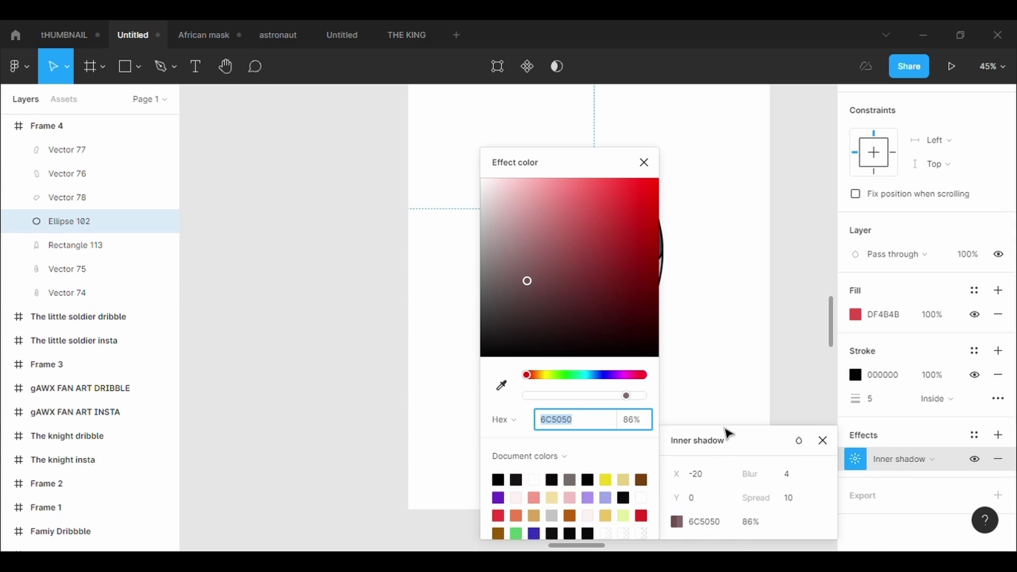
{"action": "mouse_move", "coordinate": [566, 169]}
{"action": "left_mouse_down"}
{"action": "mouse_move", "coordinate": [926, 161]}
{"action": "mouse_move", "coordinate": [849, 199]}
{"action": "mouse_move", "coordinate": [878, 216]}
{"action": "mouse_move", "coordinate": [889, 186]}
{"action": "left_mouse_up"}
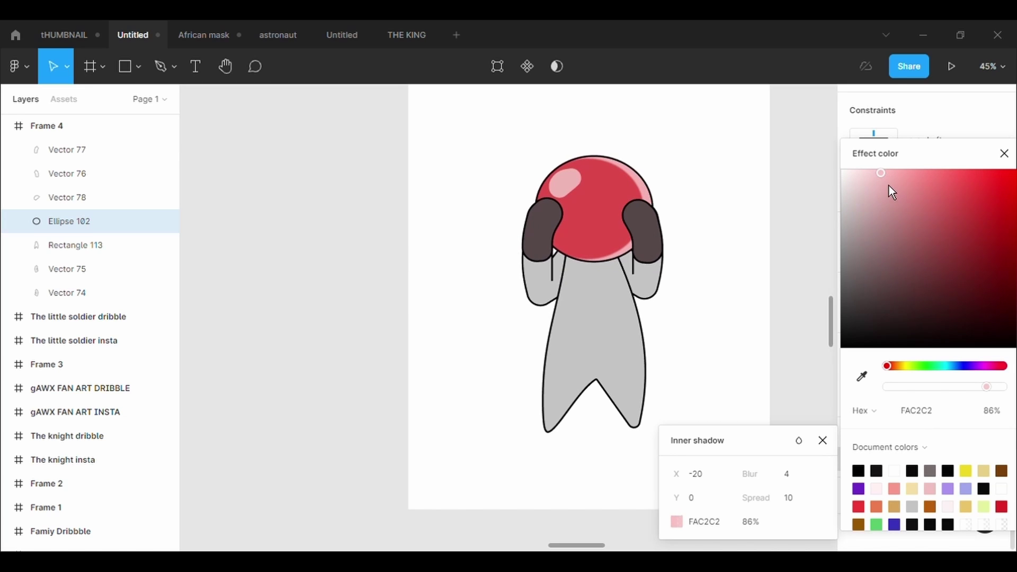
{"action": "left_click", "coordinate": [791, 301]}
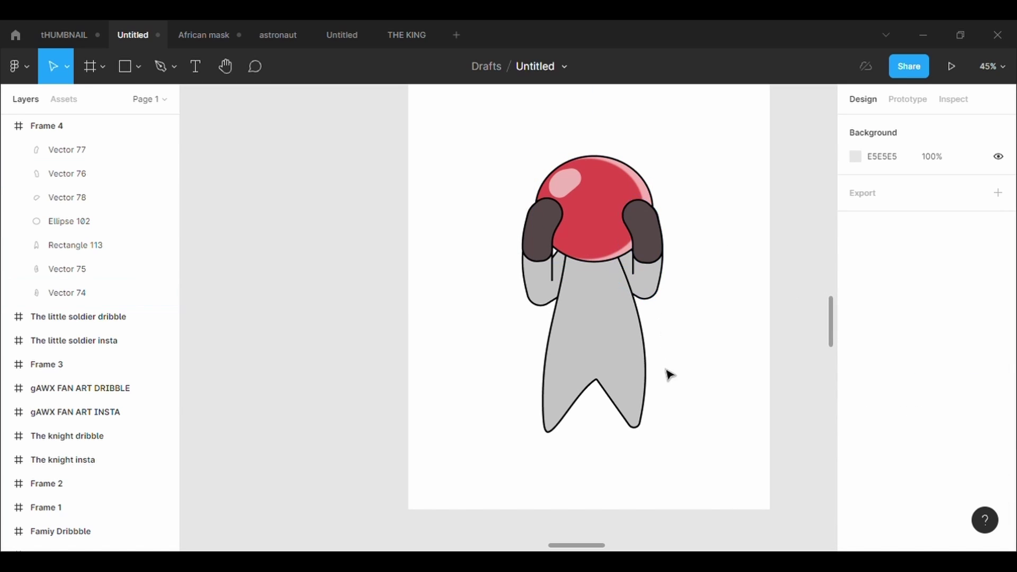
Turn the right hand's shadow into an inner shadow with X offset 40
{"action": "left_click", "coordinate": [643, 233]}
{"action": "scroll", "coordinate": [902, 405], "scroll_direction": "down", "scroll_amount": 3}
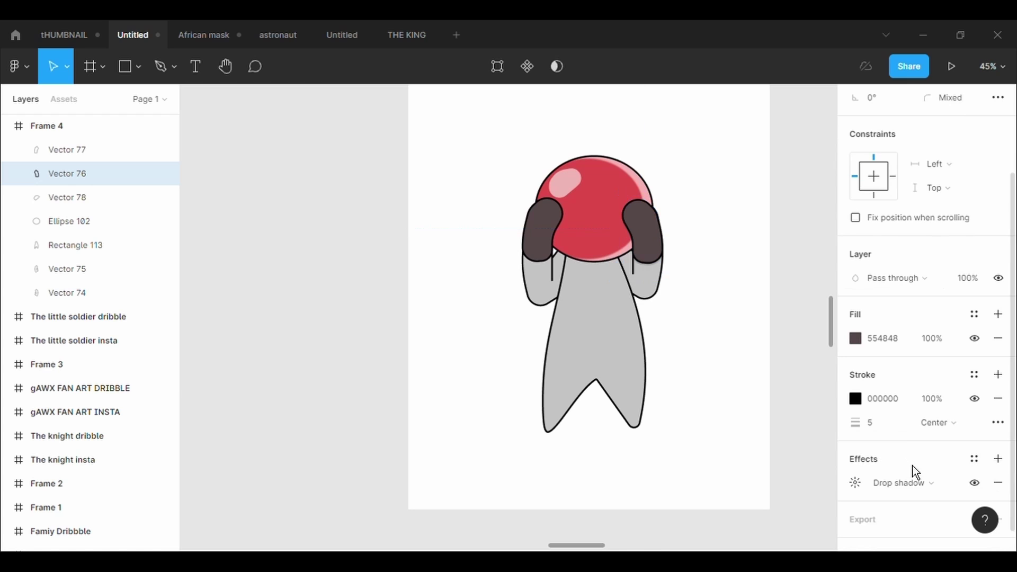
{"action": "scroll", "coordinate": [913, 471], "scroll_direction": "down", "scroll_amount": 1}
{"action": "left_click", "coordinate": [927, 460]}
{"action": "left_click", "coordinate": [912, 439]}
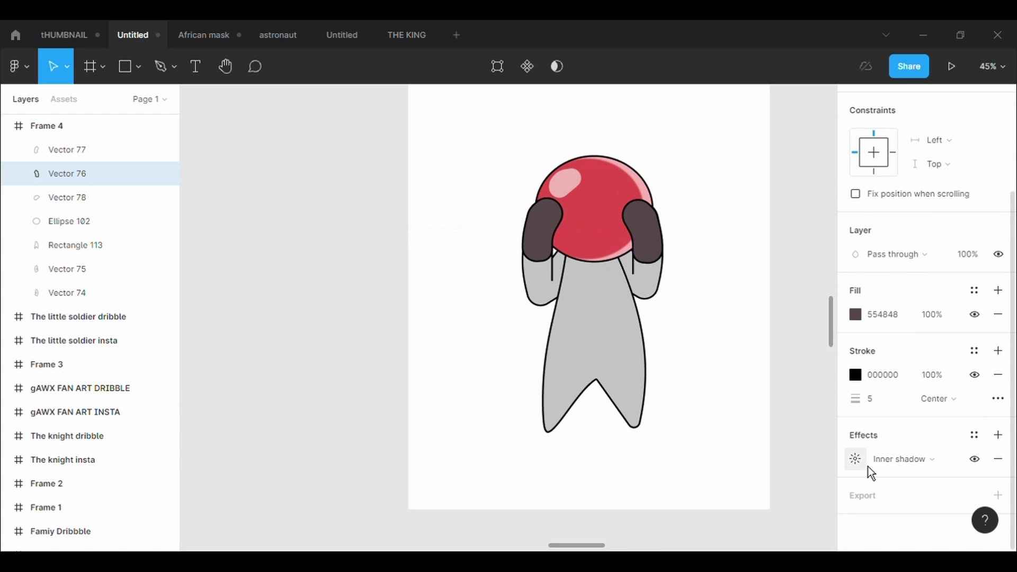
{"action": "left_click", "coordinate": [867, 465]}
{"action": "left_click", "coordinate": [694, 473]}
{"action": "type", "text": "40"}
{"action": "key", "text": "Return"}
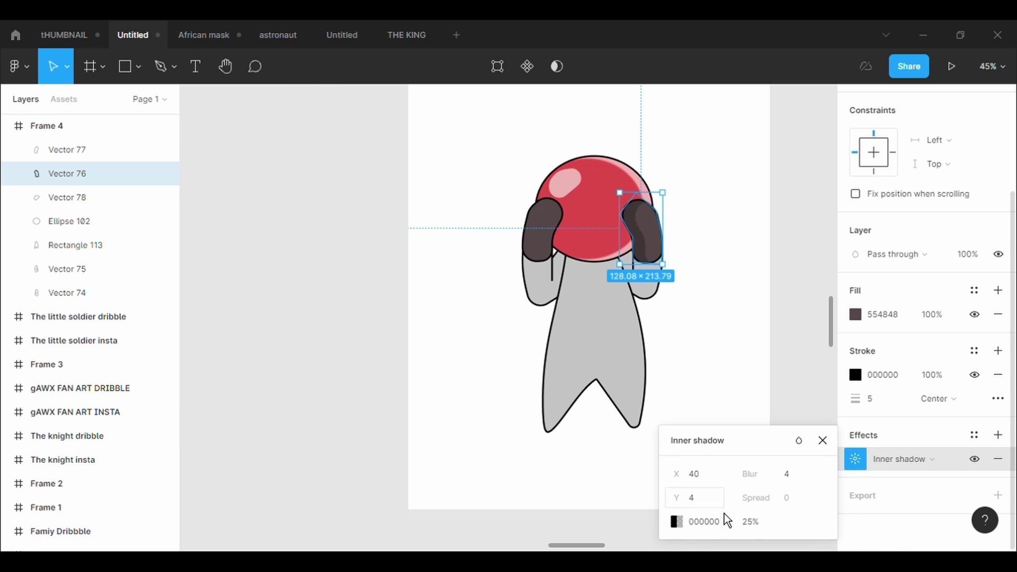
Make the right hand's inner shadow pale pink and set its X offset to -40
{"action": "left_click", "coordinate": [677, 522]}
{"action": "left_click_drag", "start_coordinate": [562, 164], "coordinate": [294, 182]}
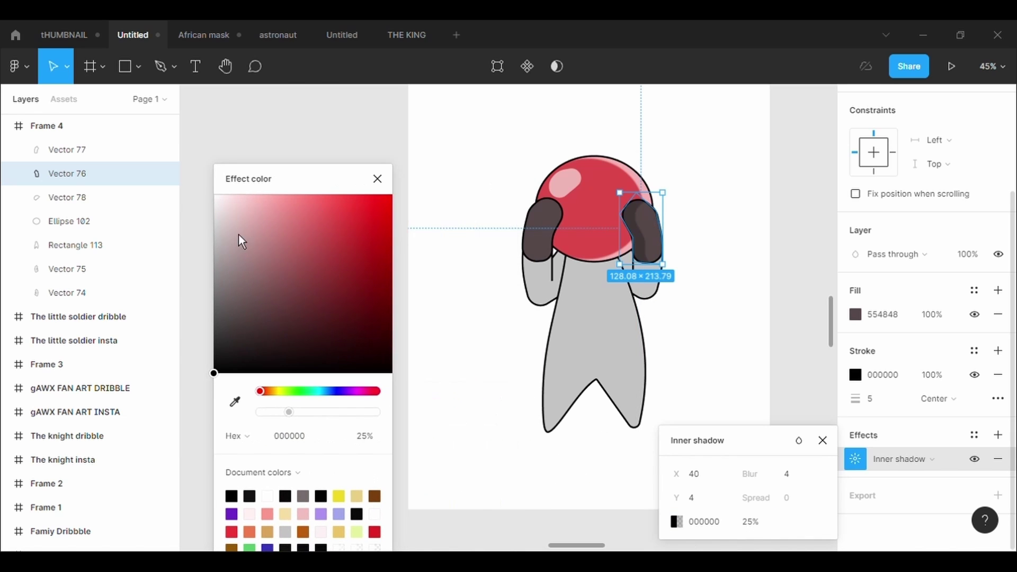
{"action": "left_click_drag", "start_coordinate": [238, 235], "coordinate": [233, 196]}
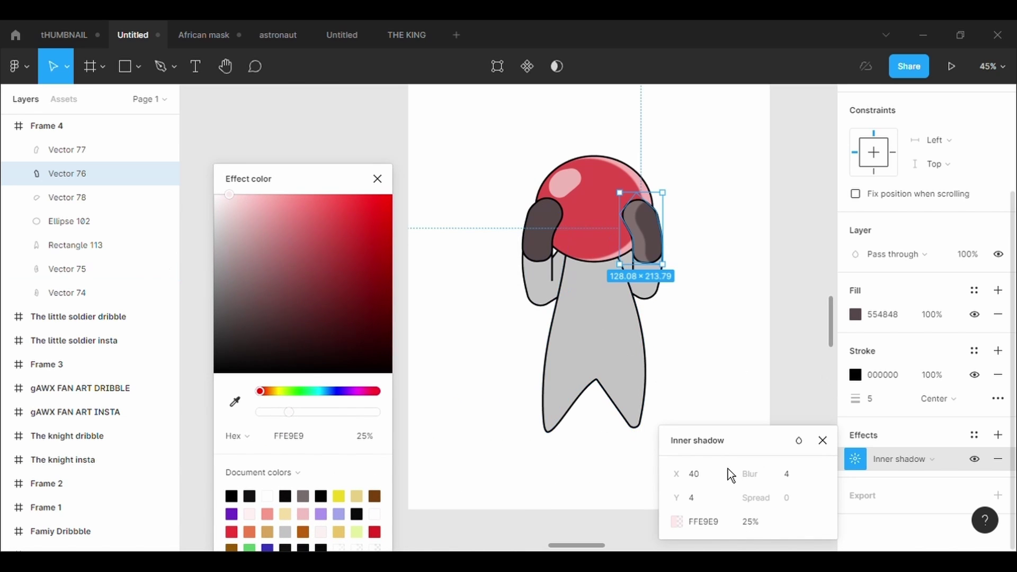
{"action": "left_click", "coordinate": [711, 485]}
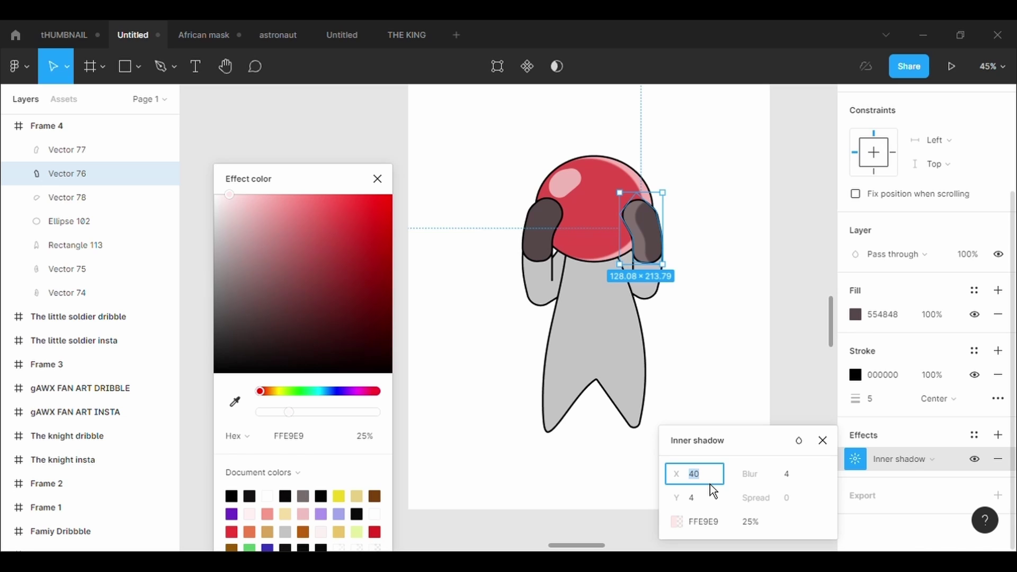
{"action": "type", "text": "-40"}
{"action": "key", "text": "Return"}
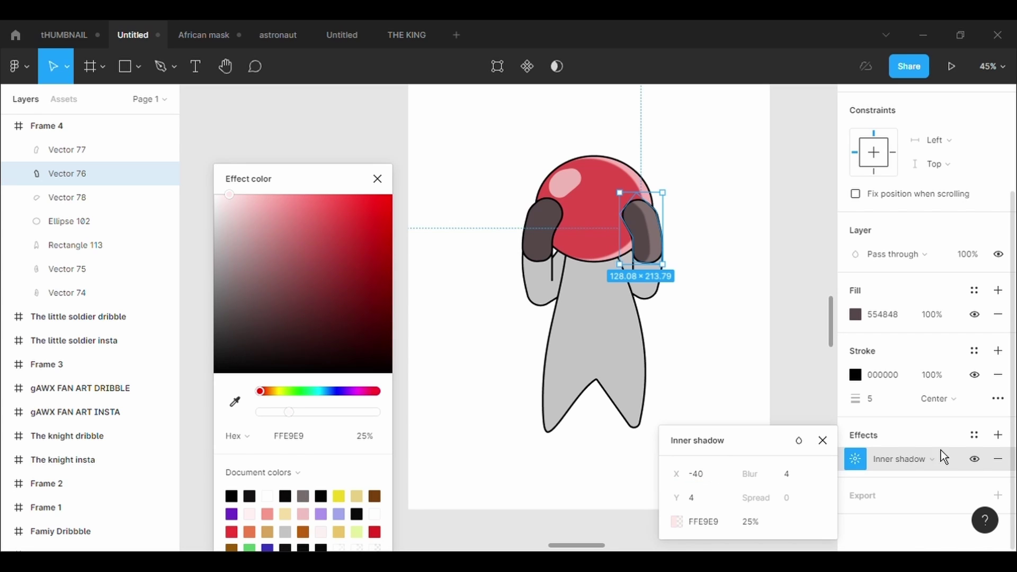
Add an inner shadow with X offset 40 to the left hand
{"action": "left_click", "coordinate": [67, 149]}
{"action": "left_click", "coordinate": [908, 478]}
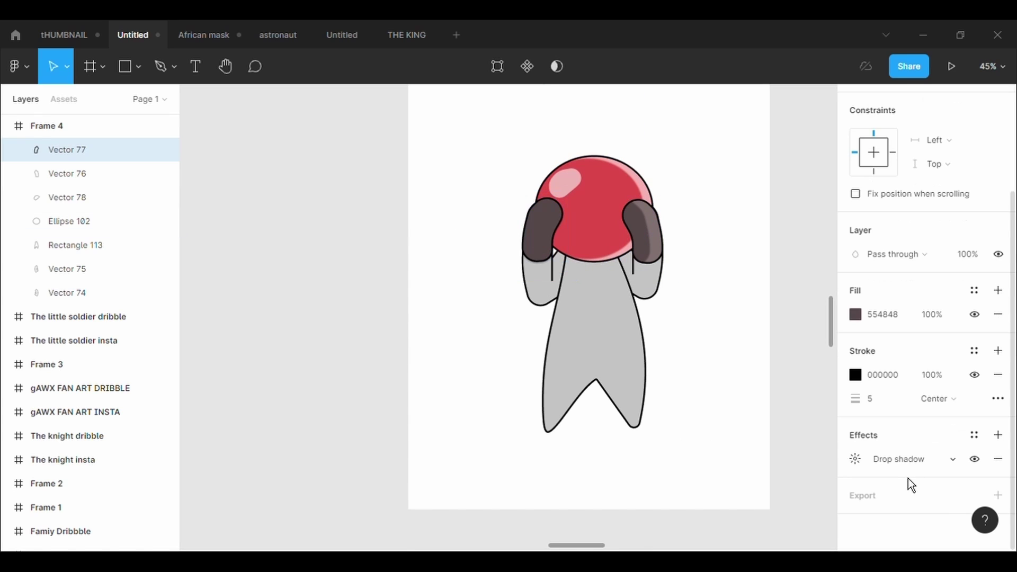
{"action": "left_click", "coordinate": [904, 462]}
{"action": "left_click", "coordinate": [921, 441]}
{"action": "left_click", "coordinate": [855, 459]}
{"action": "type", "text": "-4"}
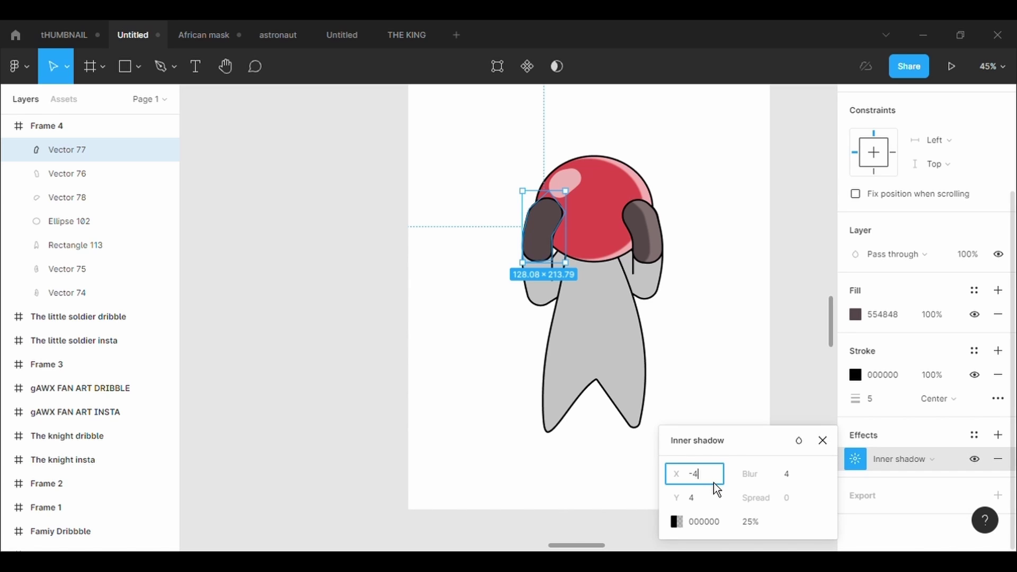
{"action": "type", "text": "0"}
{"action": "left_click", "coordinate": [728, 491]}
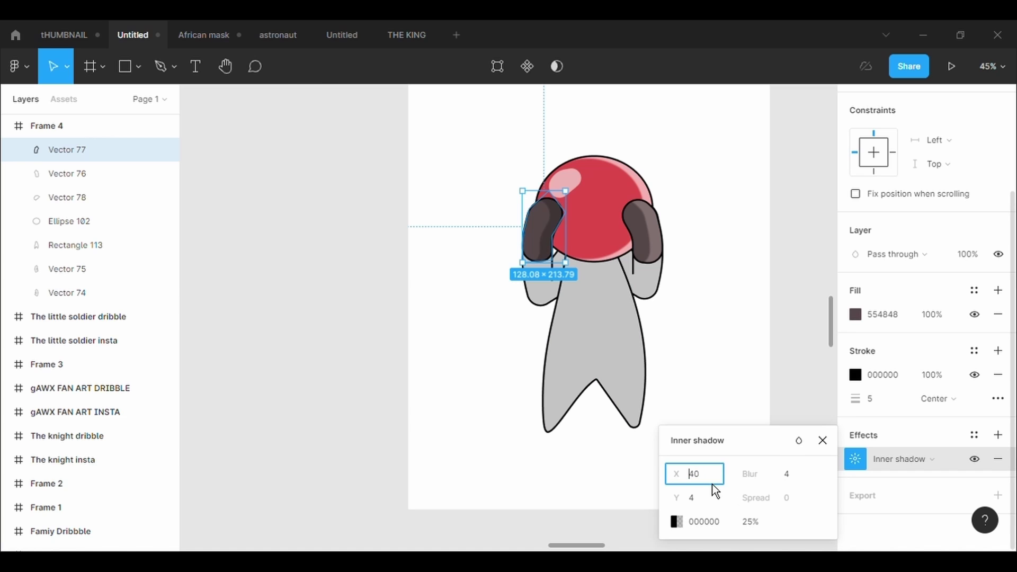
{"action": "key", "text": "Return"}
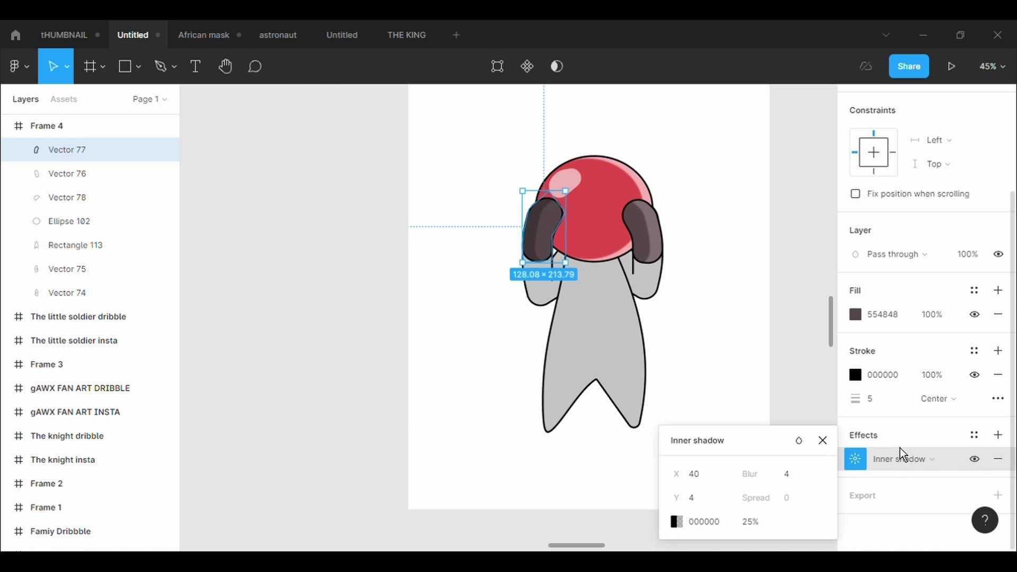
Set the left hand's inner shadow colour to pale pink F4CFCF at 25%
{"action": "left_click", "coordinate": [677, 522]}
{"action": "left_click_drag", "start_coordinate": [638, 168], "coordinate": [455, 173]}
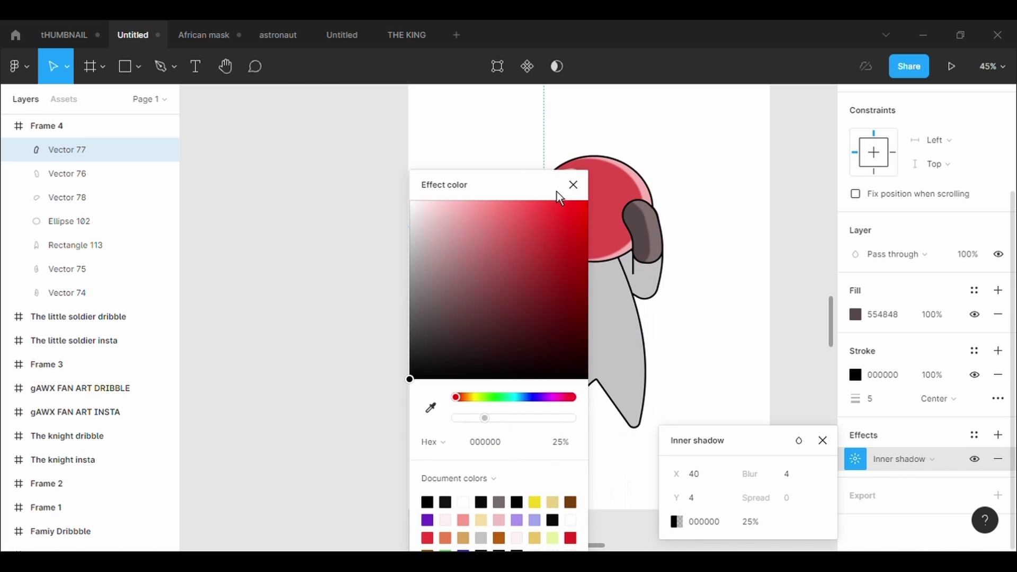
{"action": "left_click_drag", "start_coordinate": [380, 217], "coordinate": [319, 202]}
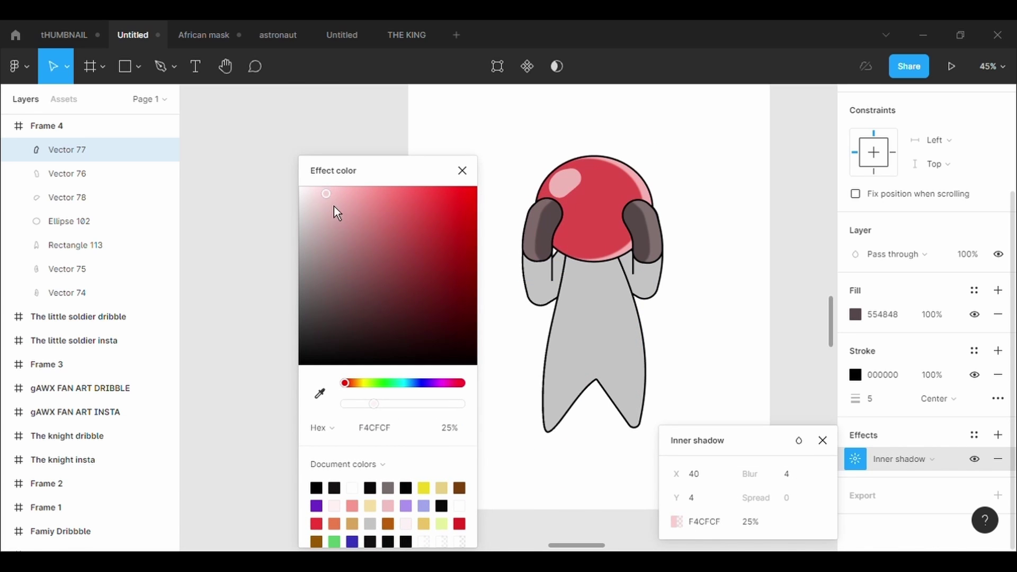
{"action": "left_click", "coordinate": [722, 339]}
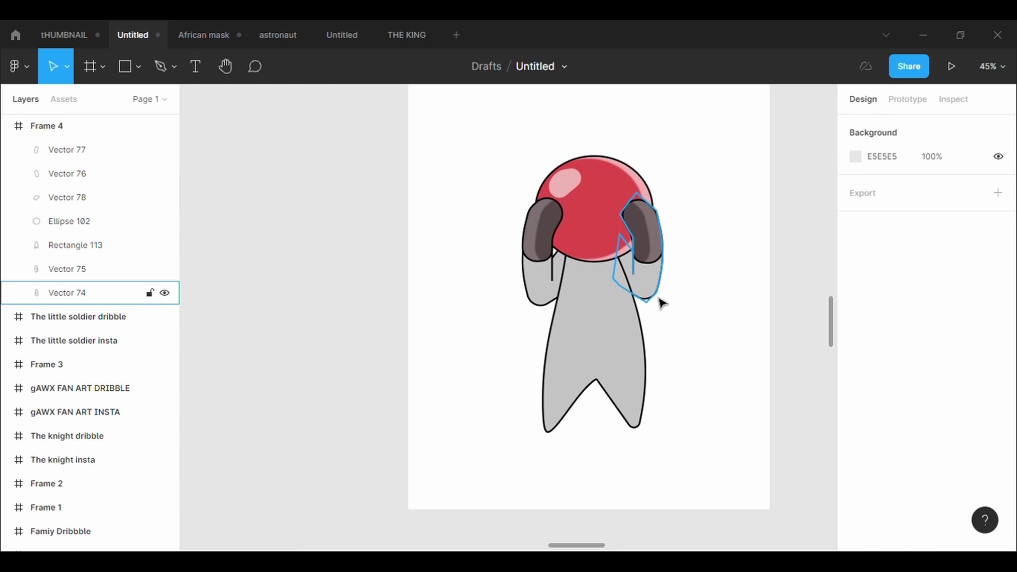
Fill both arms with the helmet's red DF4B4B using the eyedropper
{"action": "left_click", "coordinate": [652, 281]}
{"action": "scroll", "coordinate": [885, 354], "scroll_direction": "down", "scroll_amount": 3}
{"action": "left_click", "coordinate": [855, 339]}
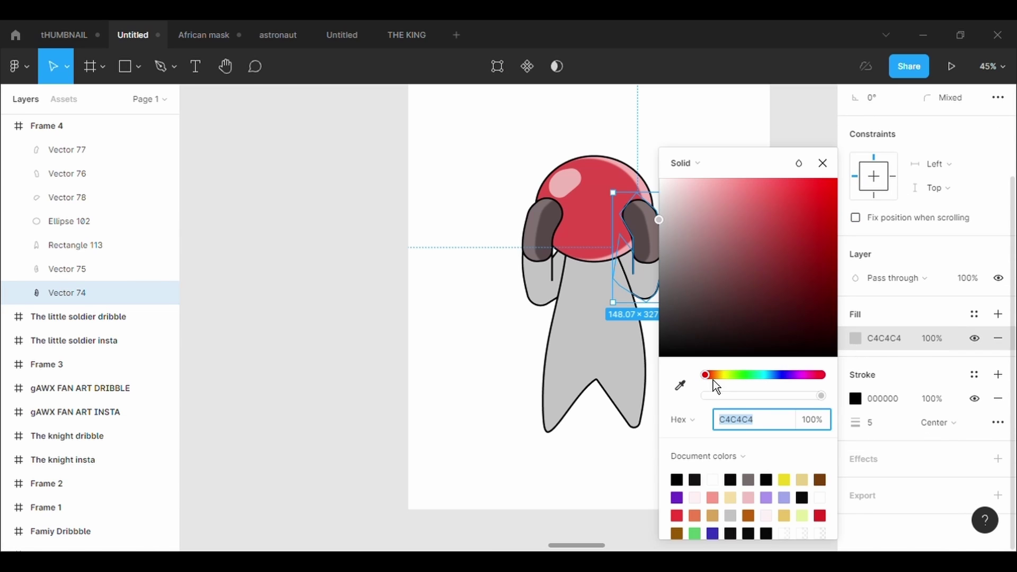
{"action": "left_click", "coordinate": [680, 385]}
{"action": "left_click", "coordinate": [606, 238]}
{"action": "left_click", "coordinate": [503, 393]}
{"action": "left_click", "coordinate": [543, 239]}
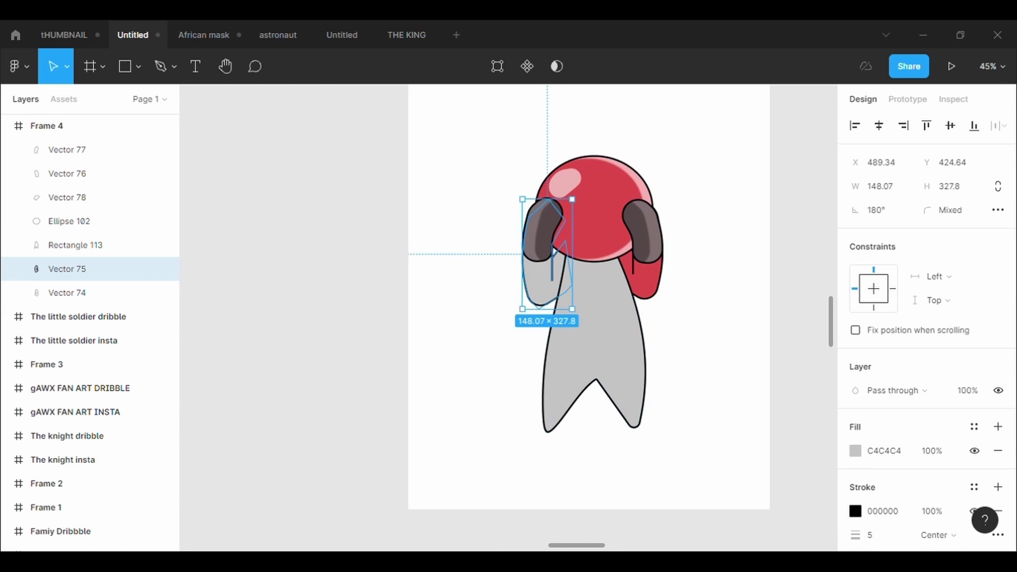
{"action": "left_click", "coordinate": [856, 451]}
{"action": "left_click", "coordinate": [678, 386]}
{"action": "left_click", "coordinate": [605, 239]}
{"action": "left_click", "coordinate": [572, 443]}
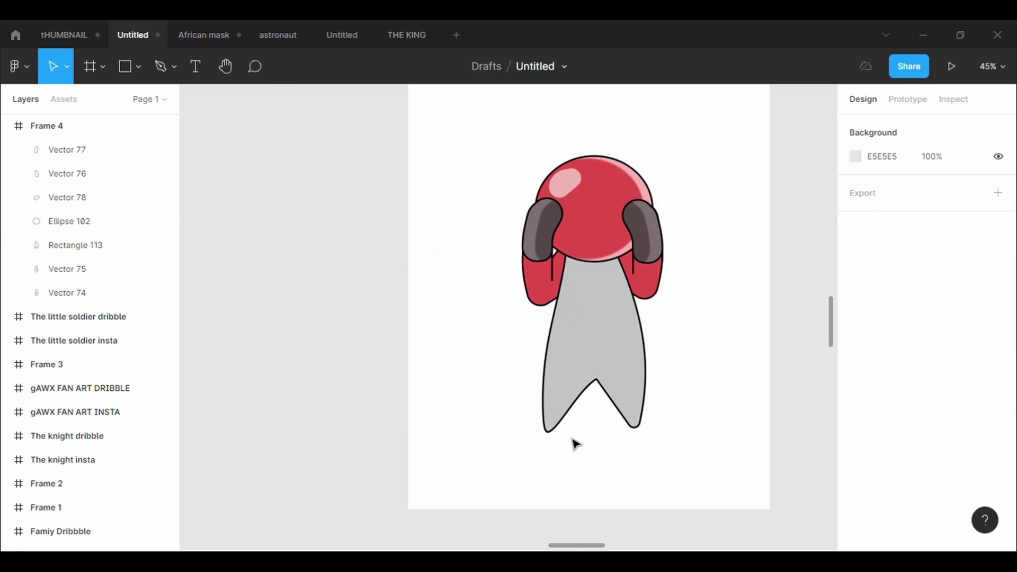
Give the left arm a white inner shadow with X offset 30
{"action": "left_click", "coordinate": [543, 301]}
{"action": "scroll", "coordinate": [882, 389], "scroll_direction": "down", "scroll_amount": 3}
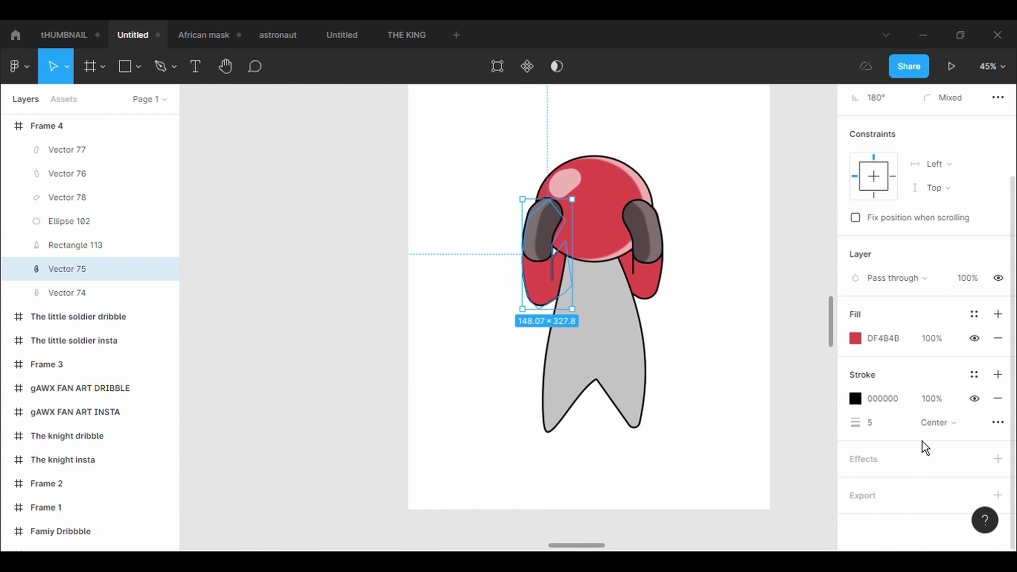
{"action": "left_click", "coordinate": [908, 463]}
{"action": "left_click", "coordinate": [908, 463]}
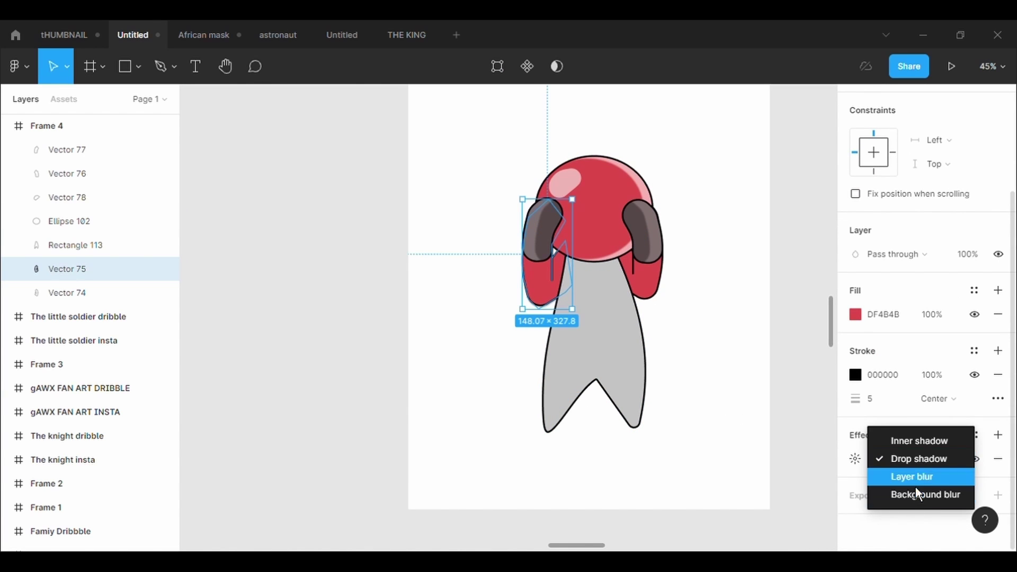
{"action": "left_click", "coordinate": [916, 449]}
{"action": "left_click", "coordinate": [854, 461]}
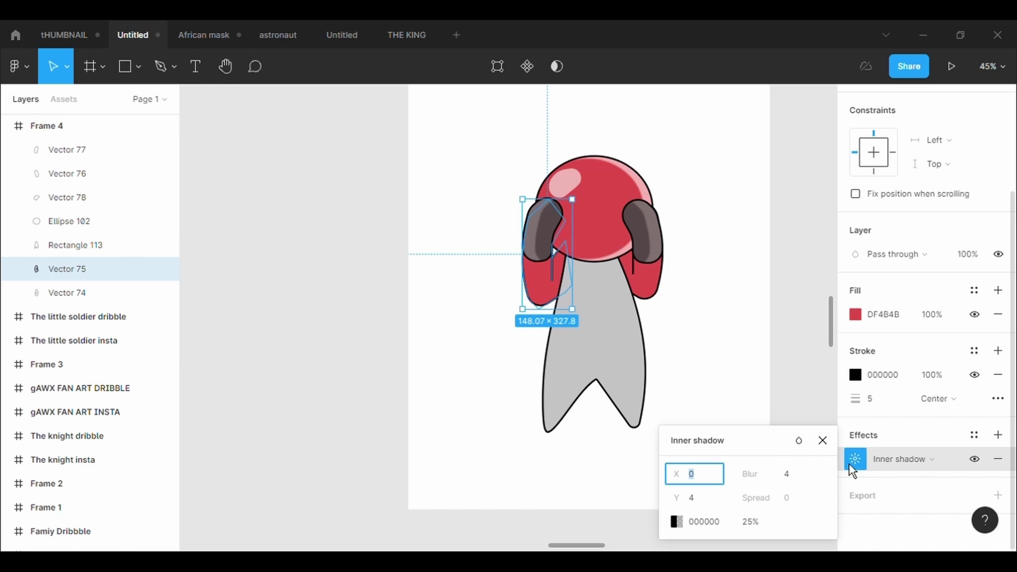
{"action": "type", "text": "30"}
{"action": "key", "text": "Return"}
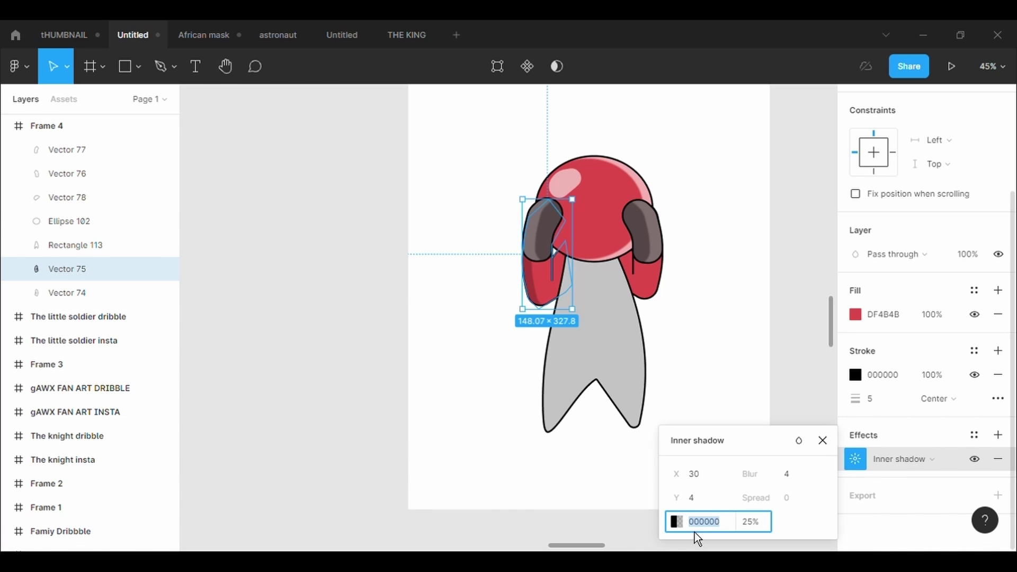
{"action": "left_click", "coordinate": [678, 522]}
{"action": "left_click_drag", "start_coordinate": [580, 180], "coordinate": [329, 174]}
{"action": "mouse_move", "coordinate": [244, 200]}
{"action": "left_mouse_down"}
{"action": "mouse_move", "coordinate": [229, 222]}
{"action": "mouse_move", "coordinate": [248, 285]}
{"action": "mouse_move", "coordinate": [237, 183]}
{"action": "left_mouse_up"}
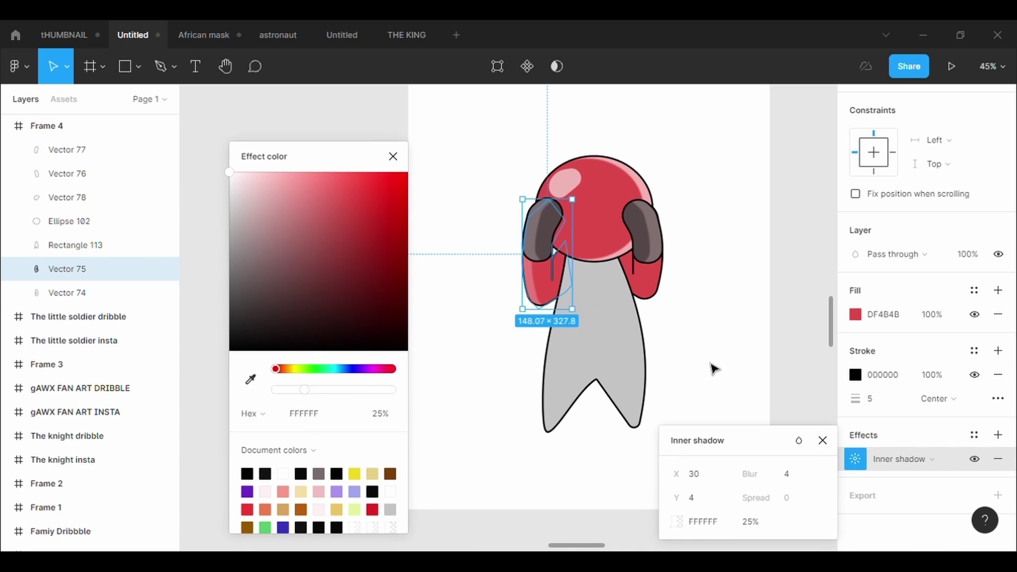
Give the right arm a pale pink inner shadow with X offset -30
{"action": "left_click", "coordinate": [661, 298]}
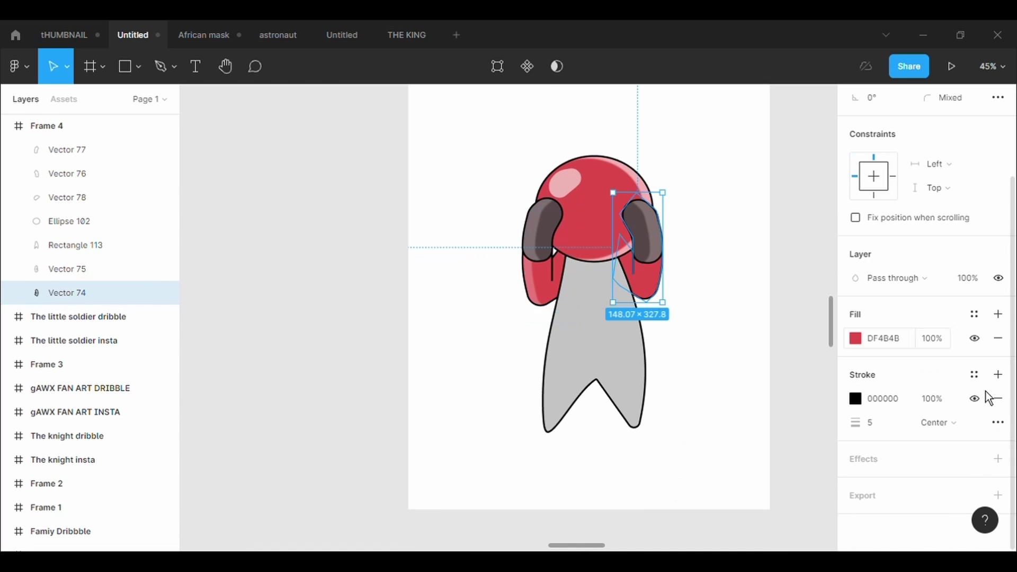
{"action": "left_click", "coordinate": [998, 459]}
{"action": "left_click", "coordinate": [903, 459]}
{"action": "left_click", "coordinate": [855, 459]}
{"action": "type", "text": "-"}
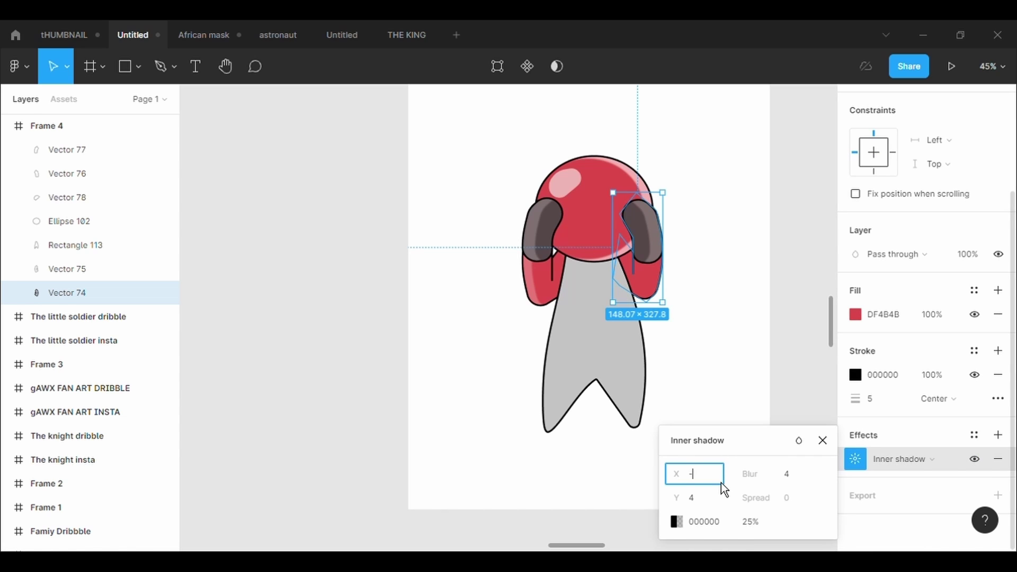
{"action": "type", "text": "30"}
{"action": "left_click", "coordinate": [691, 524]}
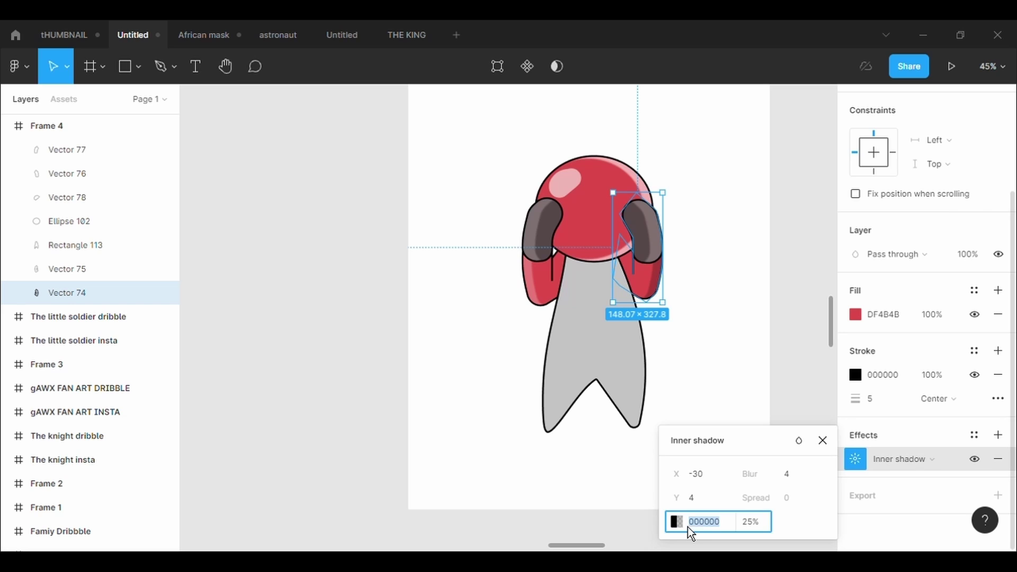
{"action": "left_click", "coordinate": [683, 526]}
{"action": "left_click_drag", "start_coordinate": [603, 158], "coordinate": [418, 192]}
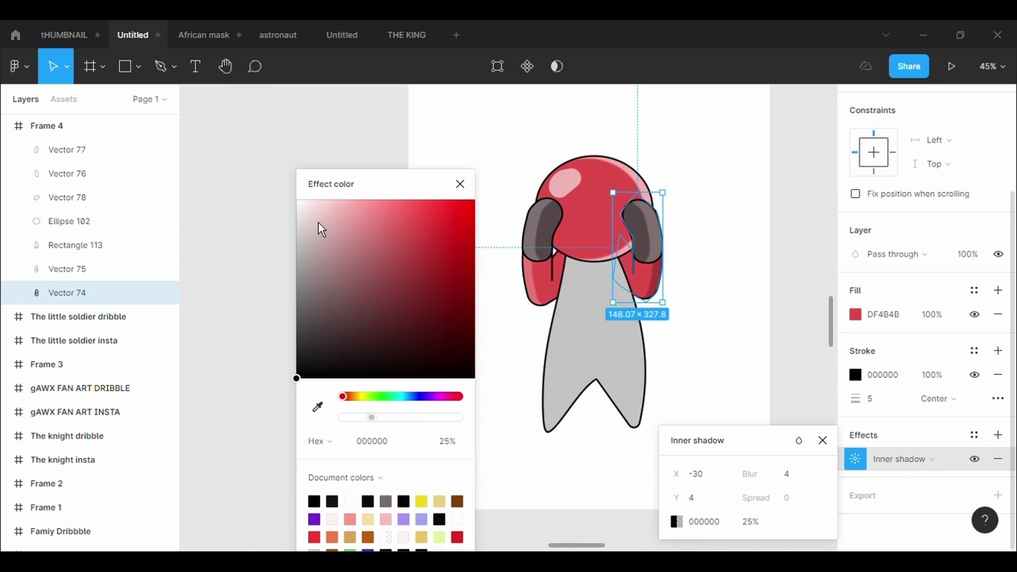
{"action": "left_click_drag", "start_coordinate": [319, 223], "coordinate": [316, 211]}
{"action": "left_click", "coordinate": [689, 338]}
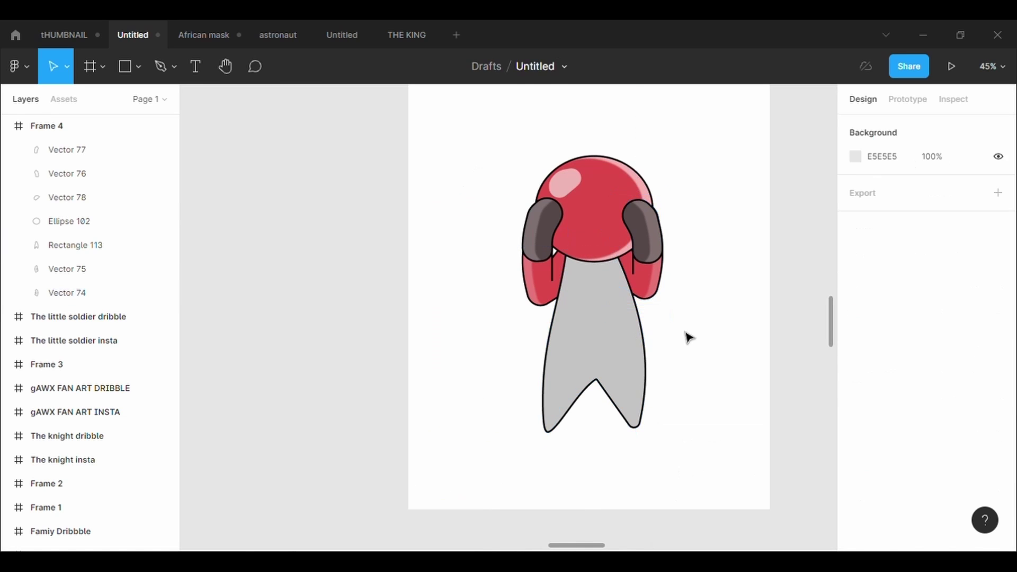
Raise the left arm's inner shadow opacity to 40%
{"action": "scroll", "coordinate": [689, 338], "scroll_direction": "down", "scroll_amount": 2}
{"action": "left_click", "coordinate": [647, 343]}
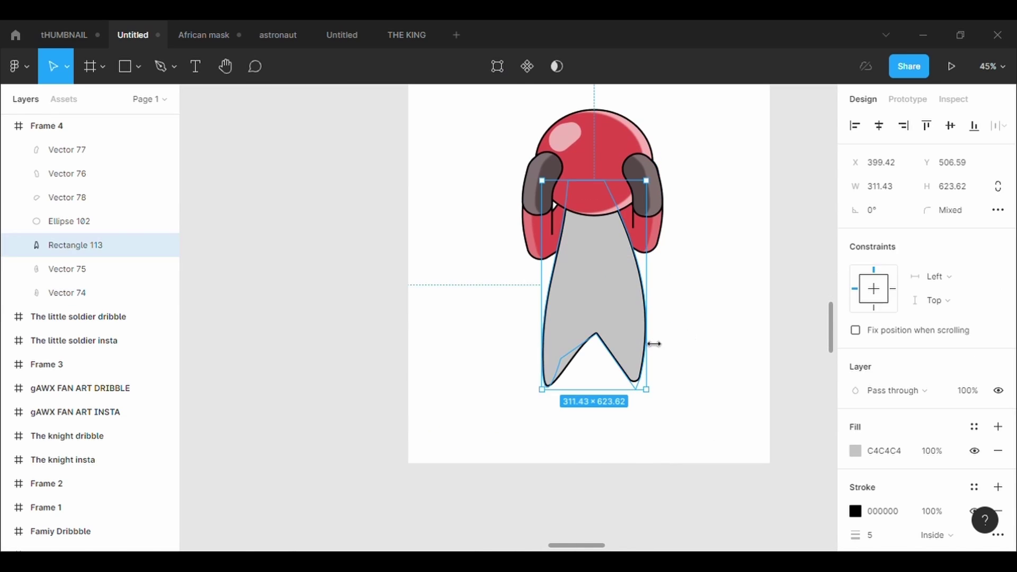
{"action": "left_click", "coordinate": [548, 238]}
{"action": "scroll", "coordinate": [872, 449], "scroll_direction": "down", "scroll_amount": 3}
{"action": "left_click", "coordinate": [855, 459]}
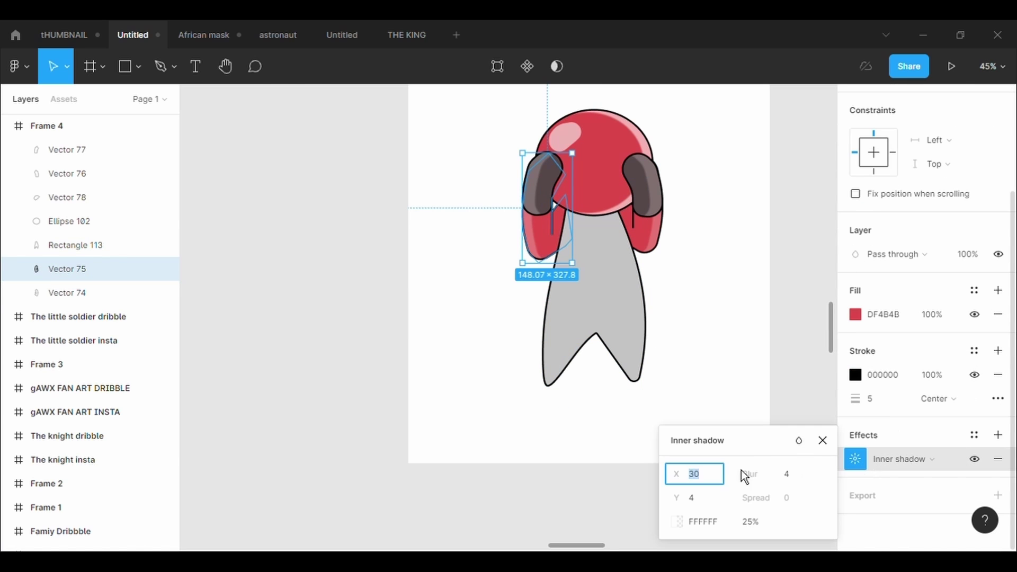
{"action": "left_click", "coordinate": [679, 534]}
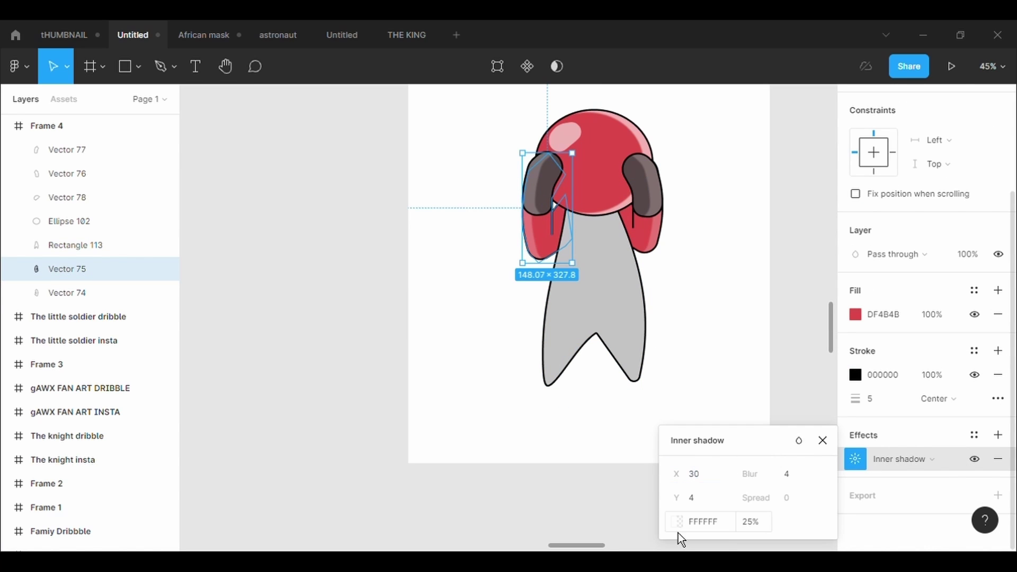
{"action": "left_click", "coordinate": [684, 529]}
{"action": "left_click_drag", "start_coordinate": [593, 169], "coordinate": [441, 170]}
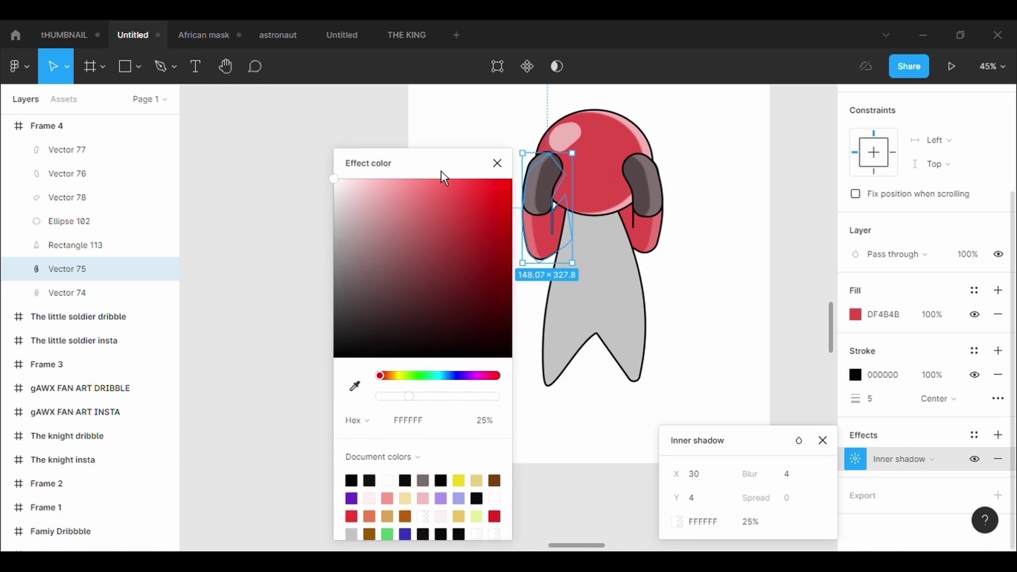
{"action": "left_click_drag", "start_coordinate": [421, 407], "coordinate": [429, 407]}
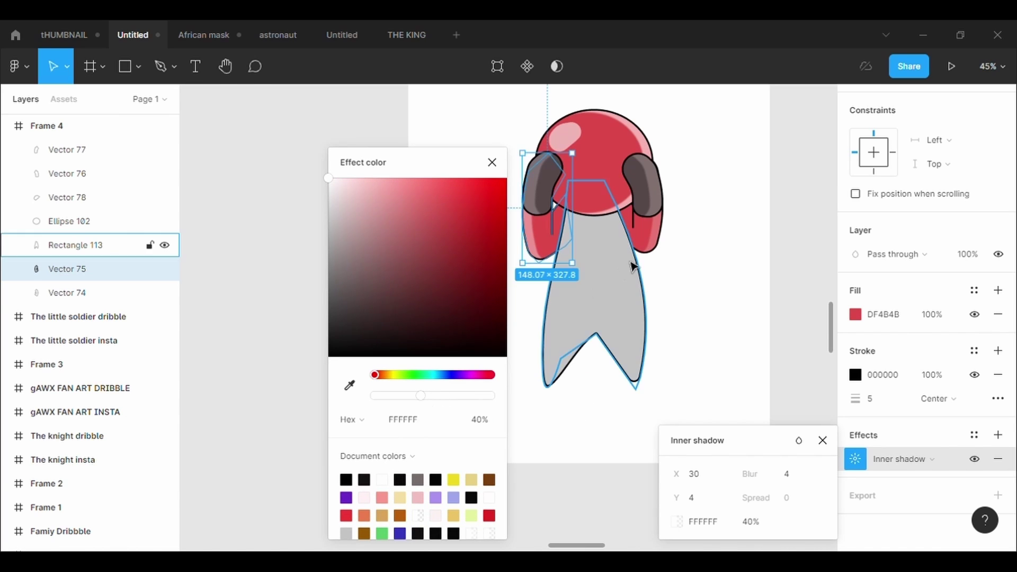
{"action": "left_click", "coordinate": [653, 256]}
Raise the right arm's inner shadow opacity to 43%
{"action": "left_click", "coordinate": [856, 459]}
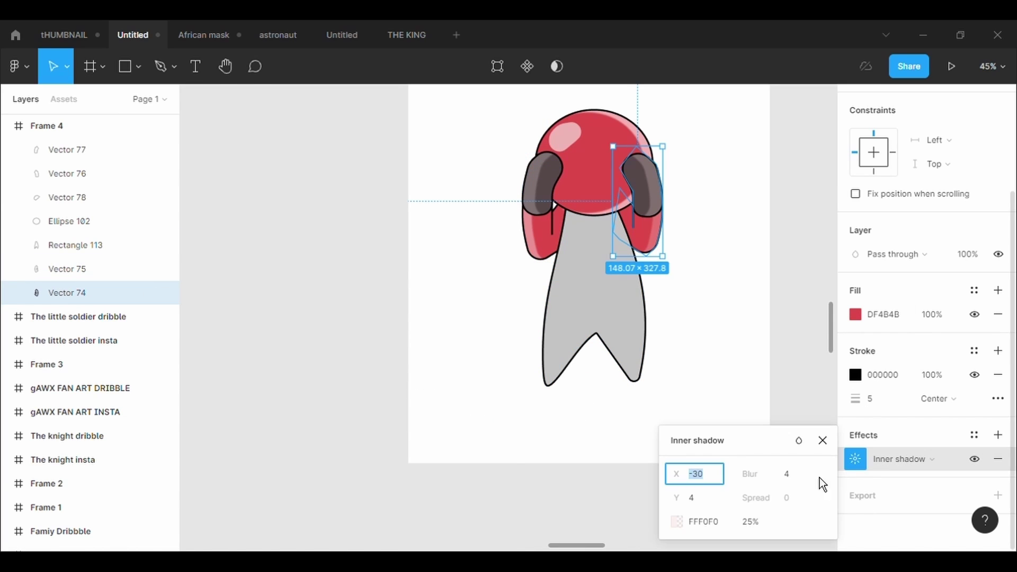
{"action": "left_click", "coordinate": [679, 527]}
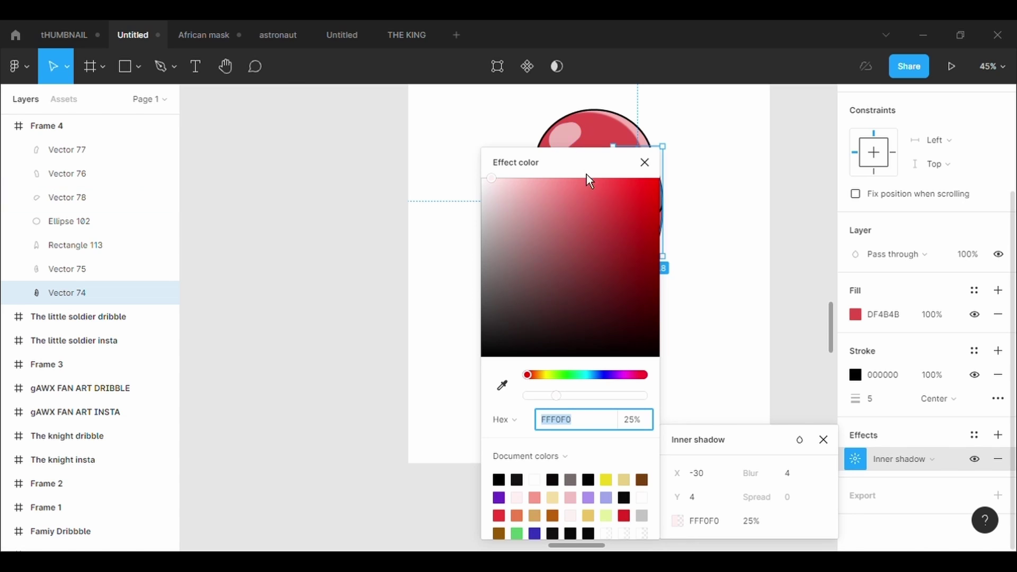
{"action": "left_click_drag", "start_coordinate": [586, 174], "coordinate": [488, 172]}
{"action": "left_click_drag", "start_coordinate": [456, 395], "coordinate": [485, 399]}
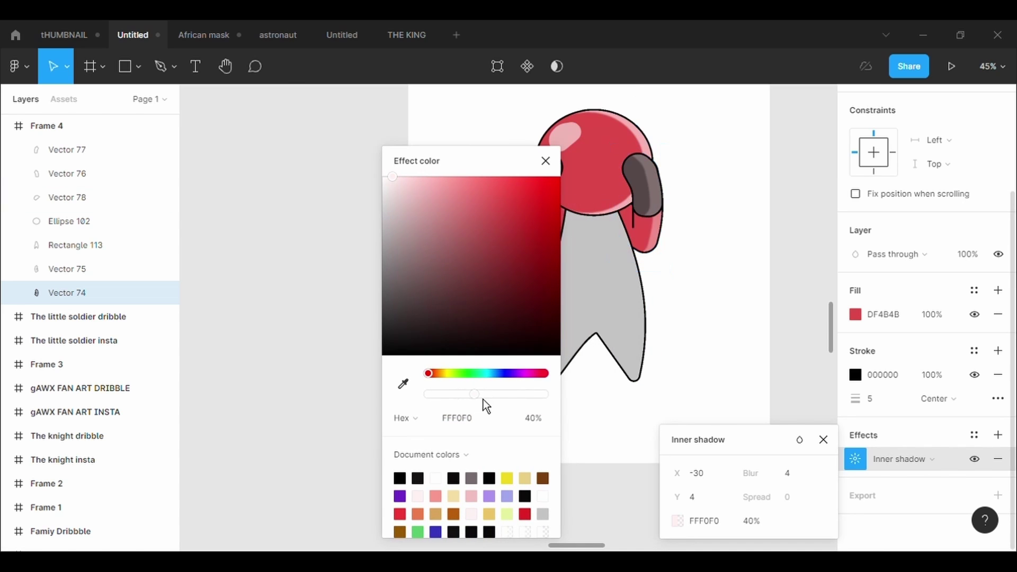
{"action": "left_click", "coordinate": [541, 159]}
{"action": "left_click", "coordinate": [636, 319]}
Fill the body with the helmet's red DF4B4B using the eyedropper
{"action": "left_click", "coordinate": [909, 461]}
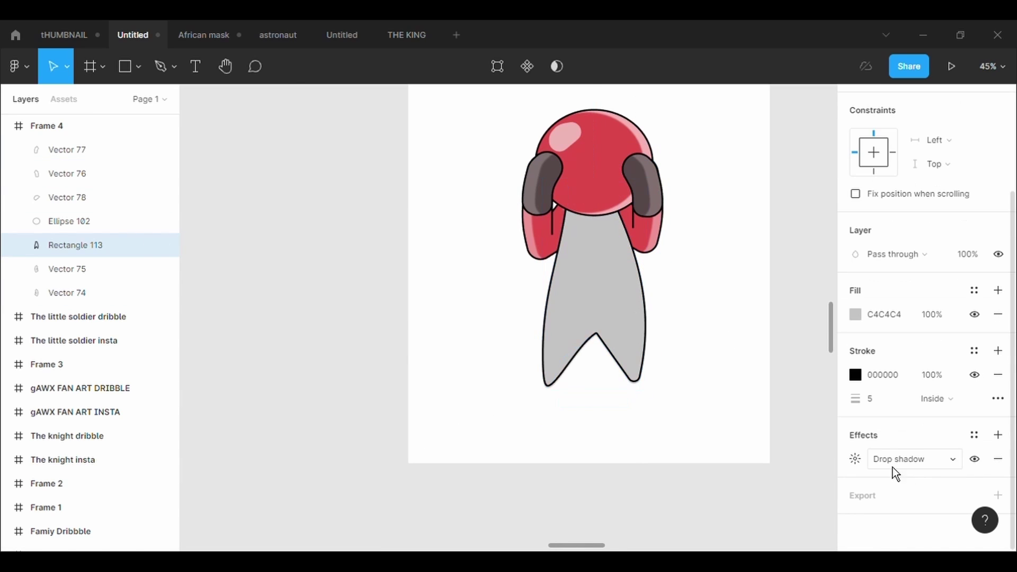
{"action": "left_click", "coordinate": [856, 314]}
{"action": "left_click", "coordinate": [679, 385]}
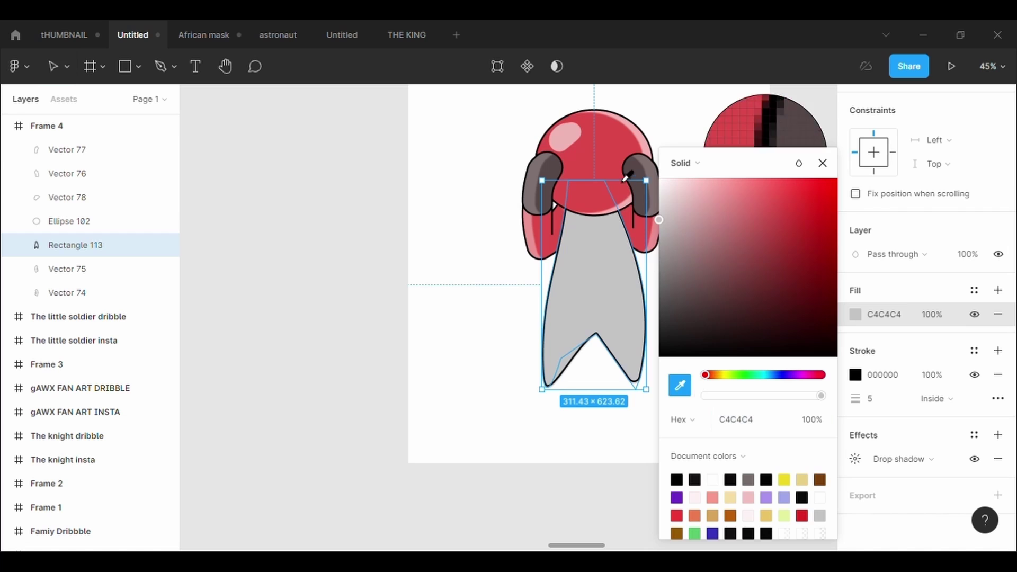
{"action": "left_click", "coordinate": [626, 177]}
{"action": "left_click", "coordinate": [452, 238]}
{"action": "left_click", "coordinate": [593, 297]}
{"action": "scroll", "coordinate": [957, 418], "scroll_direction": "down", "scroll_amount": 5}
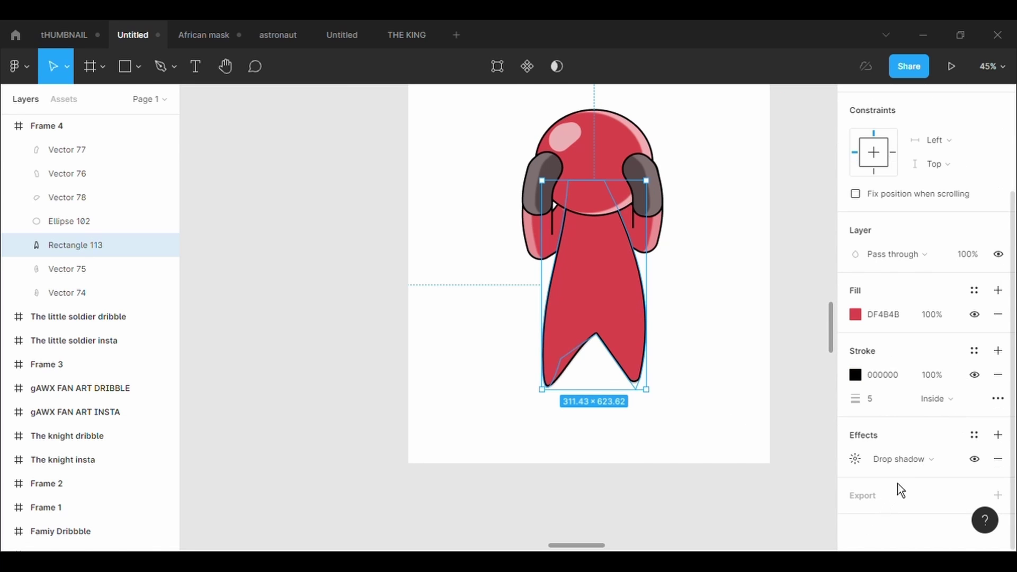
Switch the body's effect to an inner shadow with X offset -30
{"action": "left_click", "coordinate": [910, 460]}
{"action": "left_click", "coordinate": [911, 441]}
{"action": "left_click", "coordinate": [856, 459]}
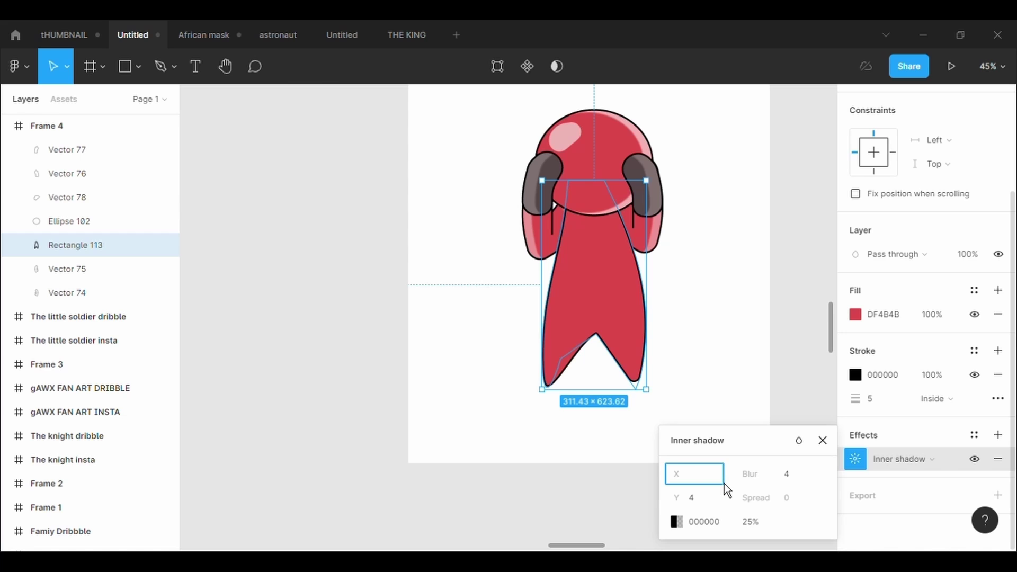
{"action": "type", "text": "30"}
{"action": "key", "text": "Return"}
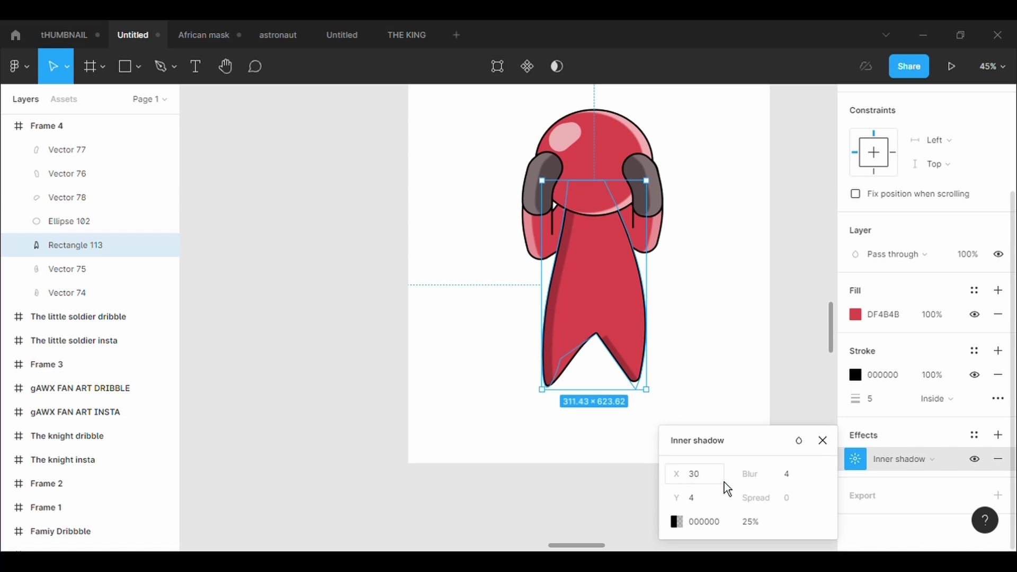
{"action": "left_click", "coordinate": [723, 482]}
{"action": "type", "text": "-30"}
{"action": "key", "text": "Return"}
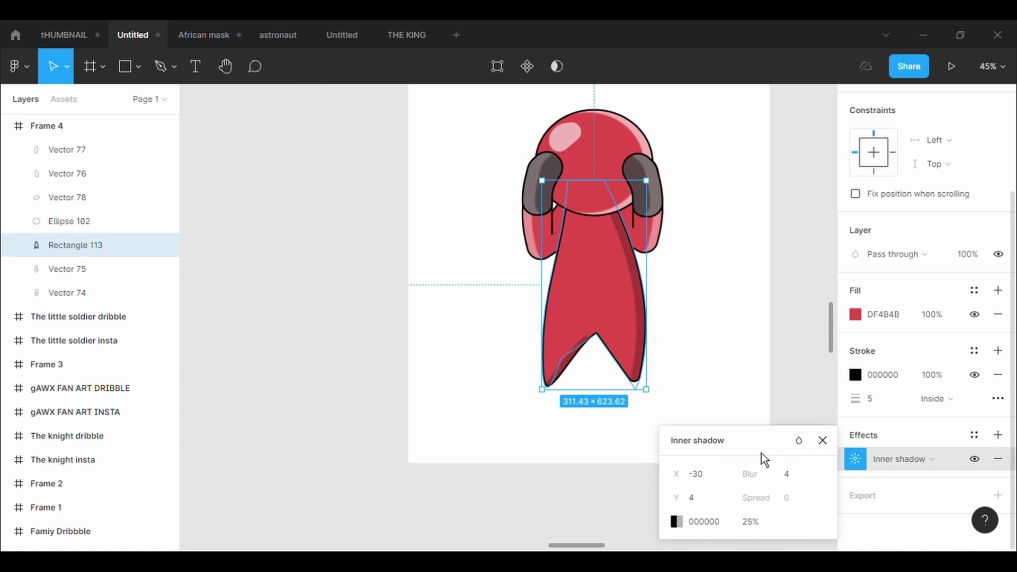
Make the body's inner shadow off-white FCFCFC and re-enter its X offset
{"action": "left_click", "coordinate": [676, 527]}
{"action": "left_click_drag", "start_coordinate": [612, 170], "coordinate": [392, 200]}
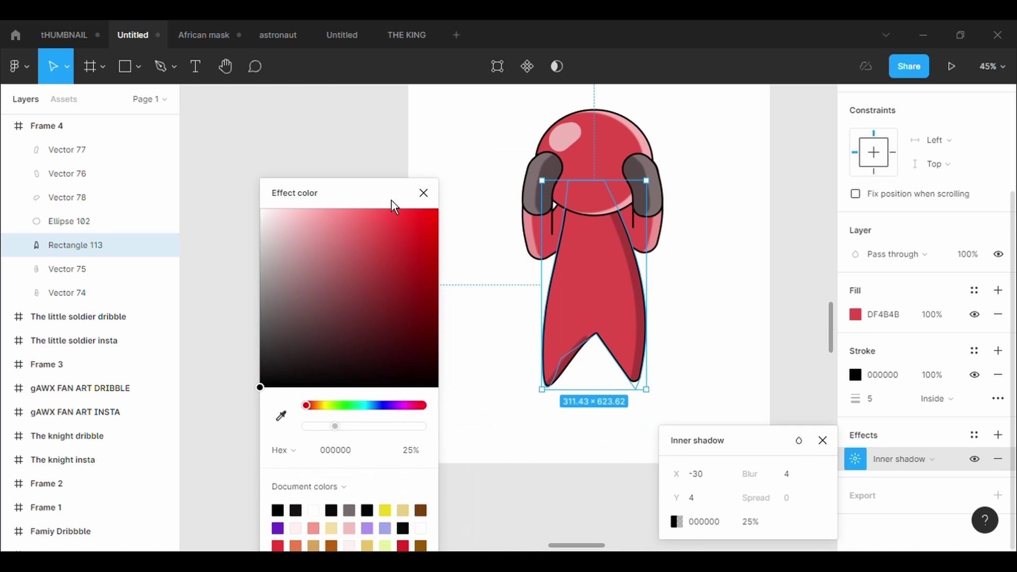
{"action": "left_click", "coordinate": [314, 248]}
{"action": "mouse_move", "coordinate": [320, 256]}
{"action": "left_mouse_down"}
{"action": "mouse_move", "coordinate": [260, 222]}
{"action": "mouse_move", "coordinate": [259, 210]}
{"action": "left_mouse_up"}
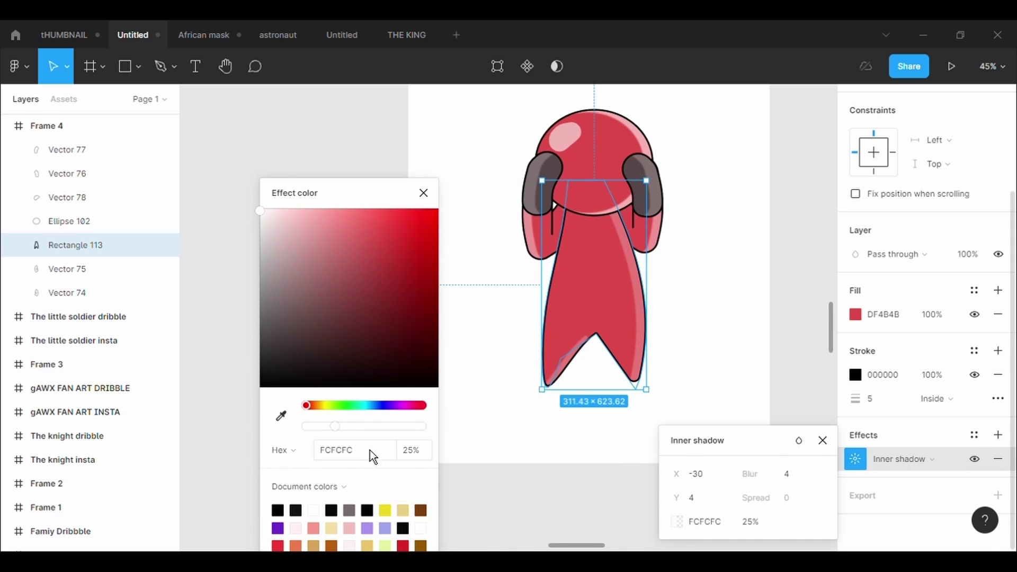
{"action": "left_click", "coordinate": [369, 426]}
{"action": "left_click", "coordinate": [724, 480]}
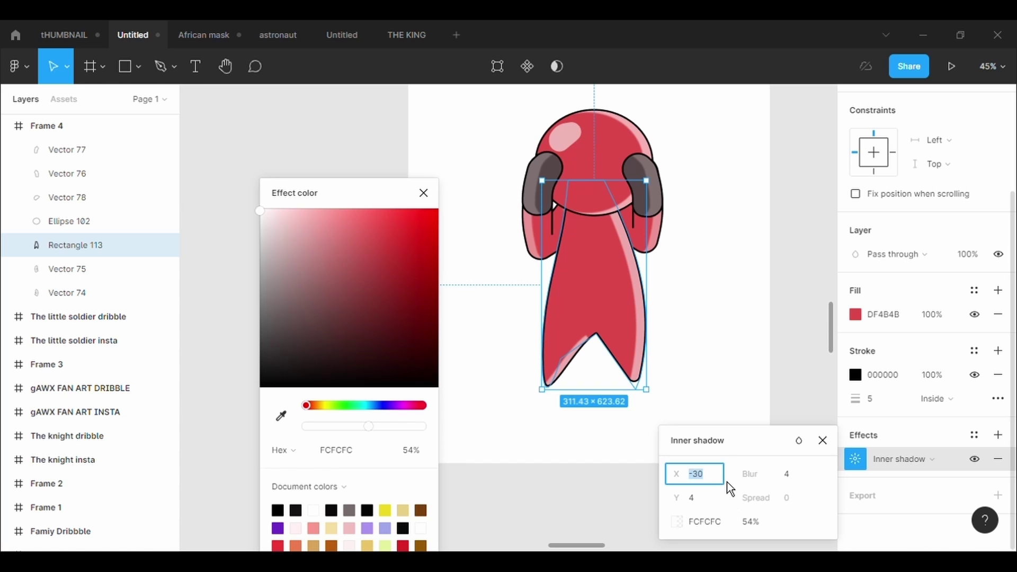
{"action": "key", "text": "BackSpace"}
{"action": "type", "text": "0"}
{"action": "key", "text": "Return"}
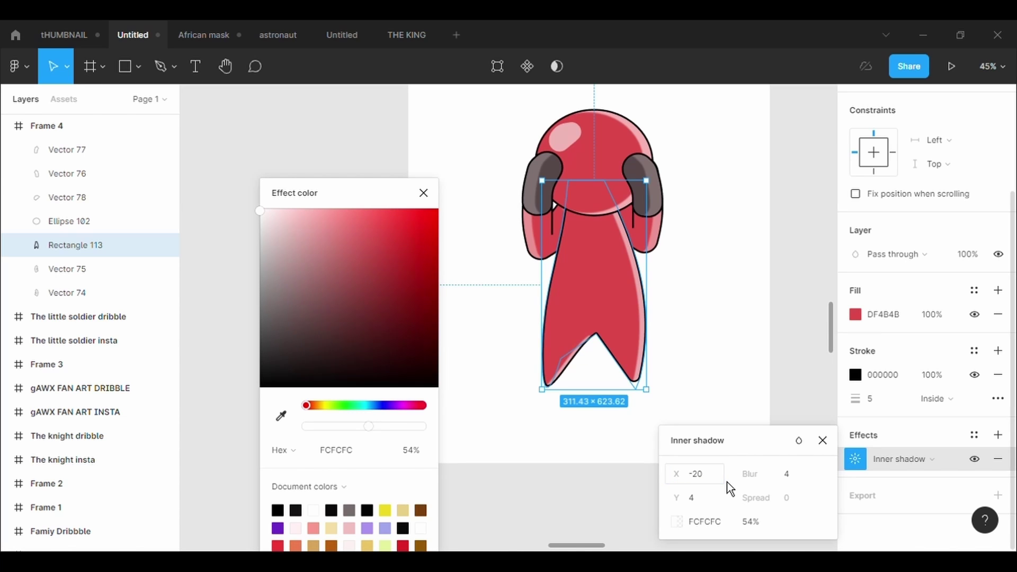
{"action": "left_click", "coordinate": [797, 385]}
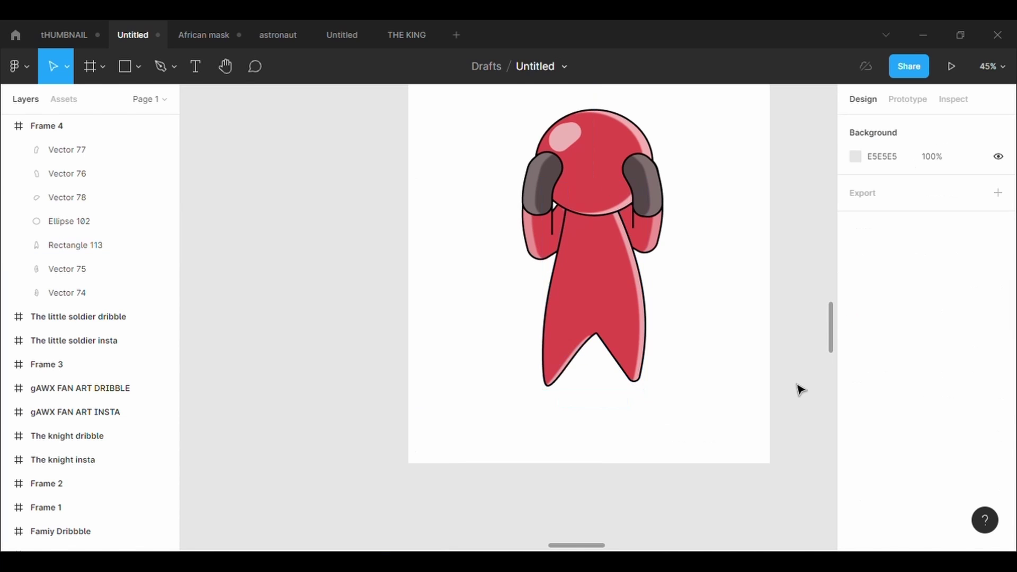
Set the body's inner shadow Y offset to 0 and X offset to -25
{"action": "left_click", "coordinate": [649, 347]}
{"action": "scroll", "coordinate": [963, 409], "scroll_direction": "down", "scroll_amount": 3}
{"action": "left_click", "coordinate": [867, 462]}
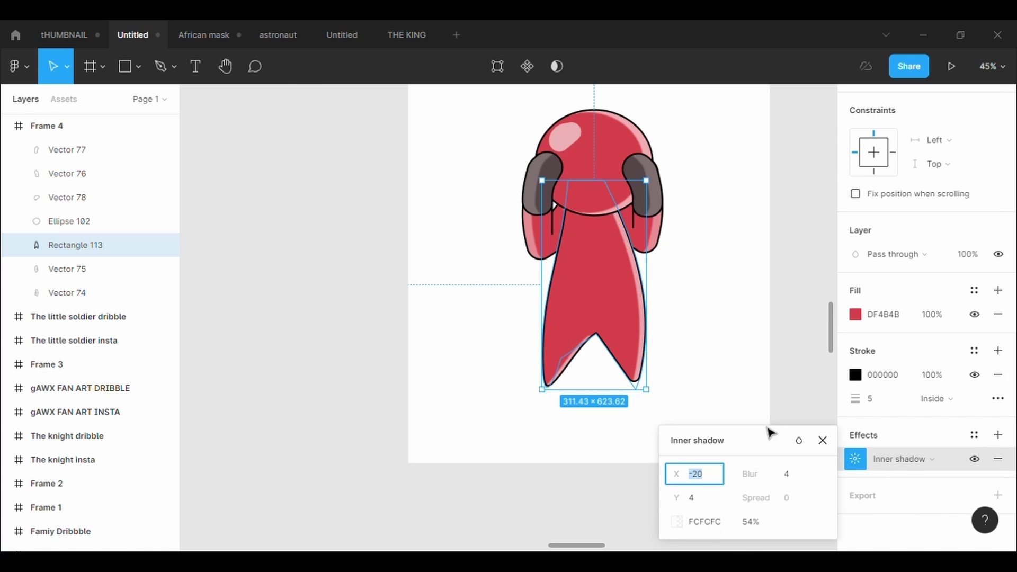
{"action": "left_click", "coordinate": [724, 507]}
{"action": "key", "text": "BackSpace"}
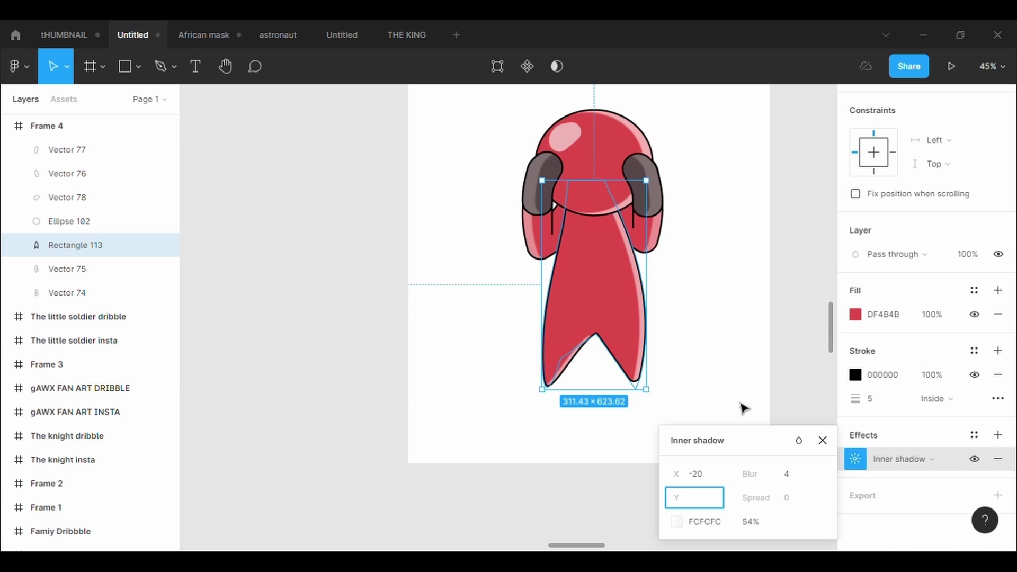
{"action": "type", "text": "0"}
{"action": "key", "text": "Return"}
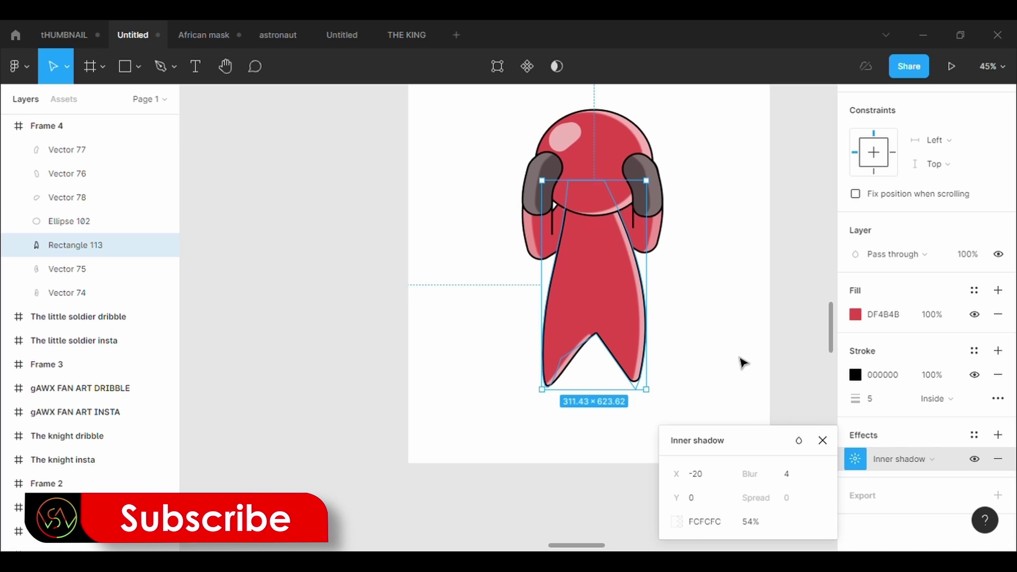
{"action": "left_click", "coordinate": [730, 482]}
{"action": "type", "text": "-25"}
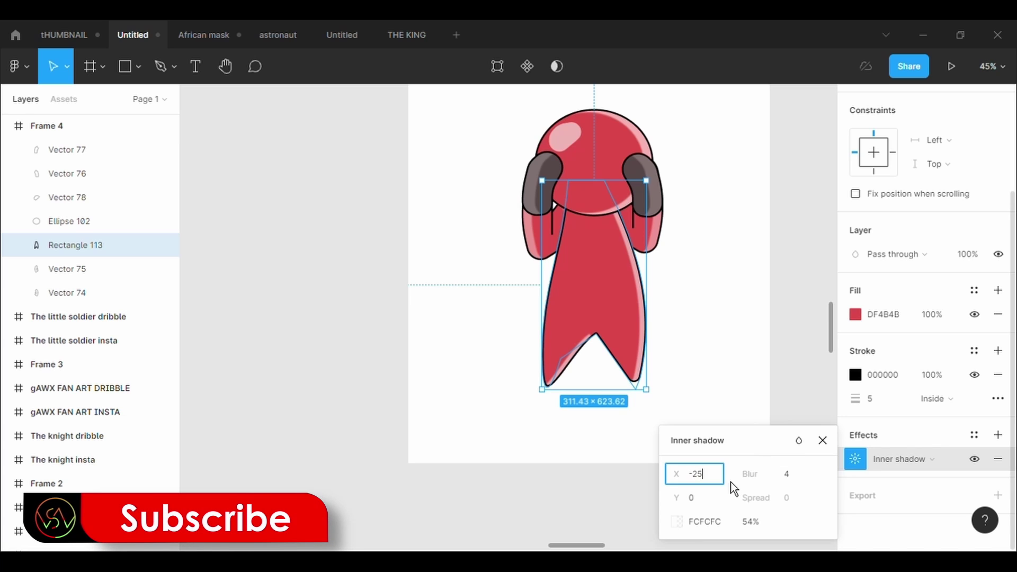
{"action": "key", "text": "Return"}
{"action": "left_click", "coordinate": [738, 404]}
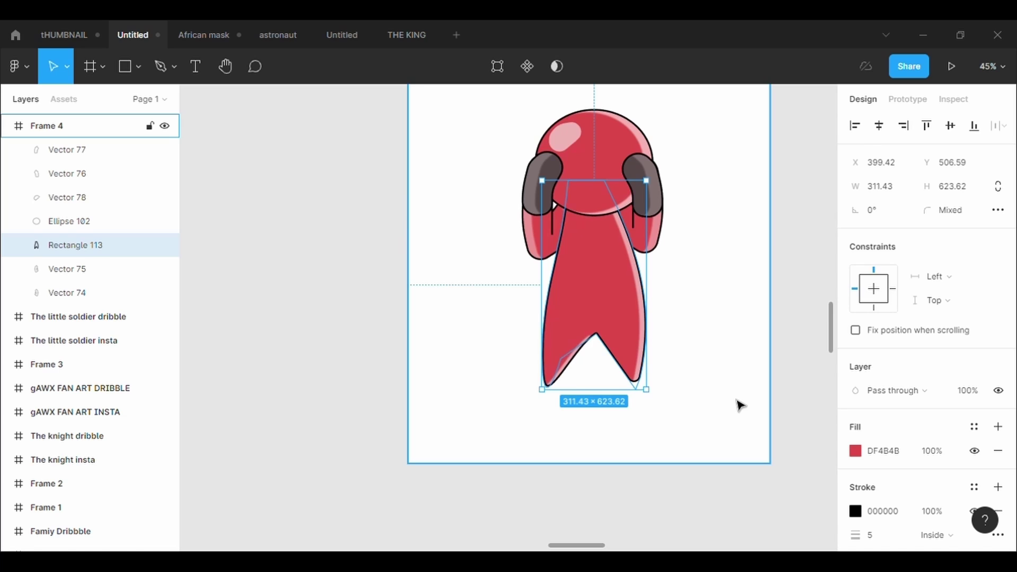
{"action": "left_click", "coordinate": [740, 405]}
{"action": "scroll", "coordinate": [741, 406], "scroll_direction": "up", "scroll_amount": 2}
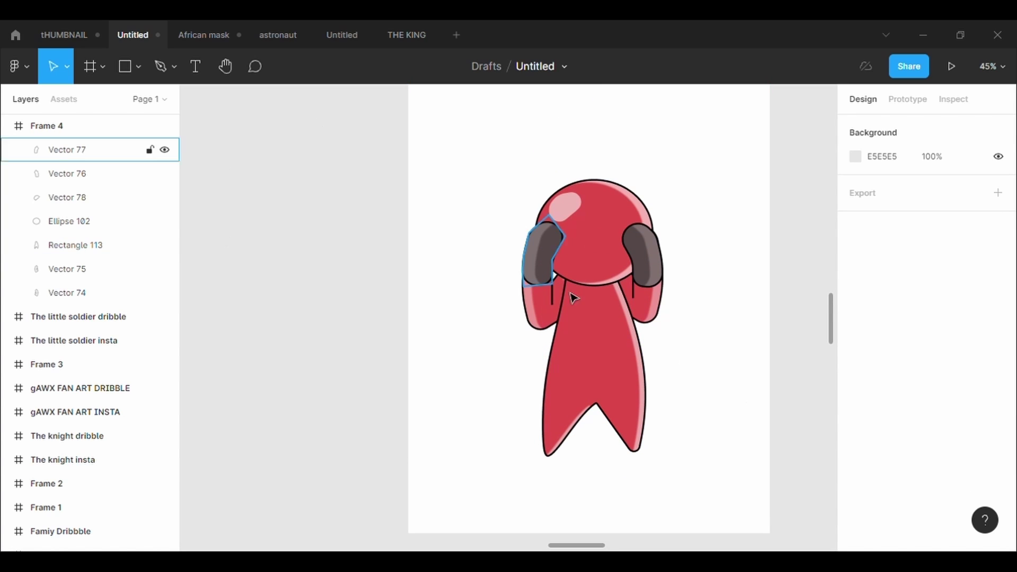
Draw an ellipse under the figure's feet and send it to back
{"action": "scroll", "coordinate": [585, 306], "scroll_direction": "right", "scroll_amount": 3}
{"action": "scroll", "coordinate": [588, 310], "scroll_direction": "down", "scroll_amount": 1}
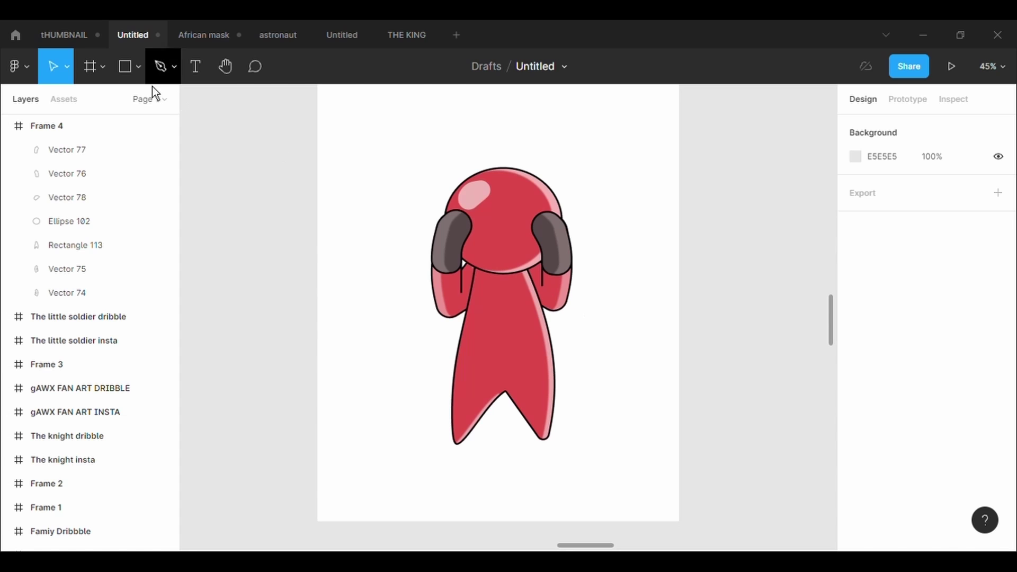
{"action": "left_click", "coordinate": [139, 67]}
{"action": "left_click", "coordinate": [143, 154]}
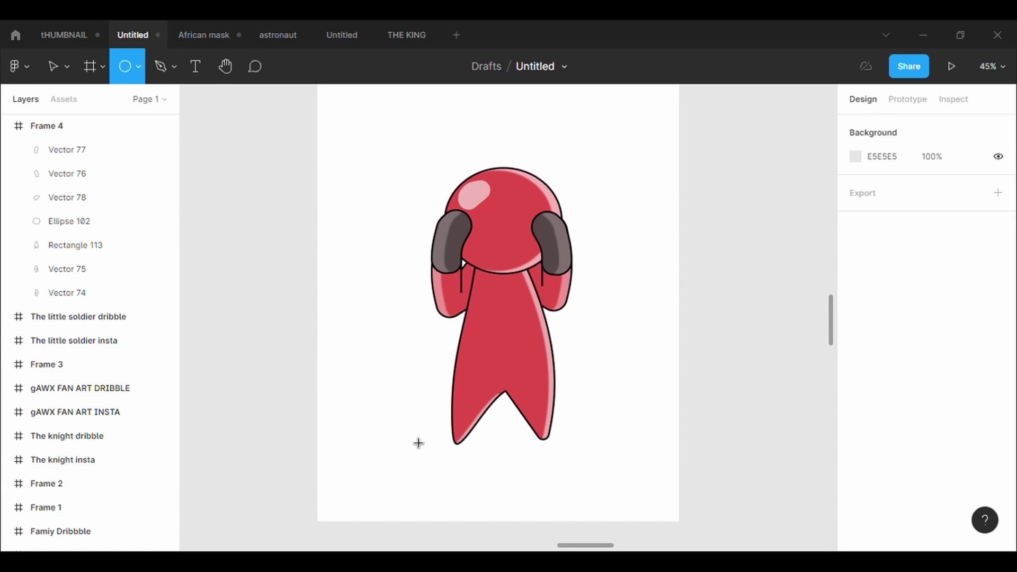
{"action": "mouse_move", "coordinate": [432, 395]}
{"action": "left_mouse_down"}
{"action": "mouse_move", "coordinate": [617, 454]}
{"action": "mouse_move", "coordinate": [514, 446]}
{"action": "left_mouse_up"}
{"action": "right_click", "coordinate": [530, 440]}
{"action": "left_click", "coordinate": [583, 266]}
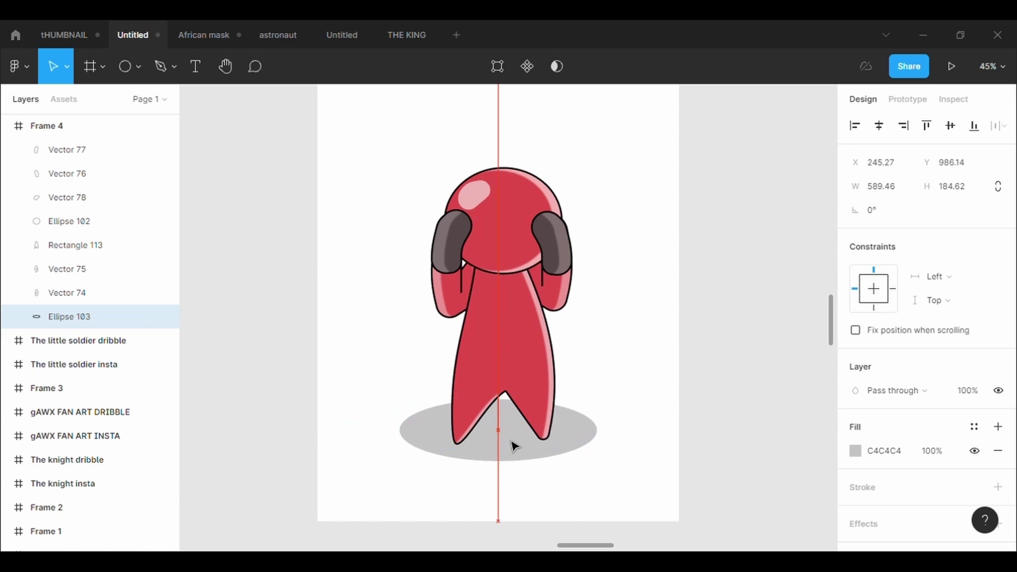
Centre the oval under the figure and enlarge it to 623.96 × 222.94
{"action": "left_click", "coordinate": [677, 307]}
{"action": "left_click", "coordinate": [562, 369]}
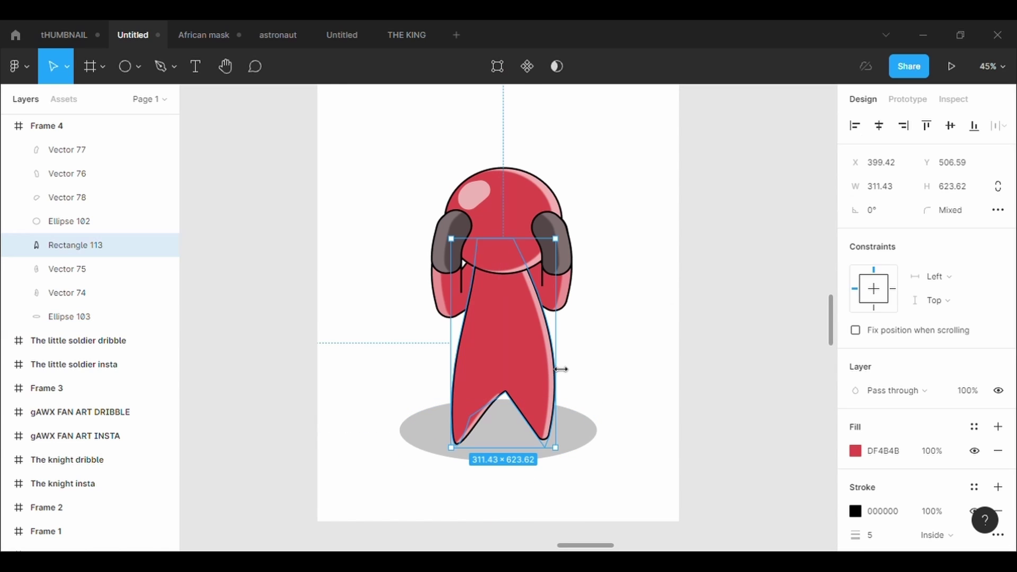
{"action": "left_click", "coordinate": [527, 445]}
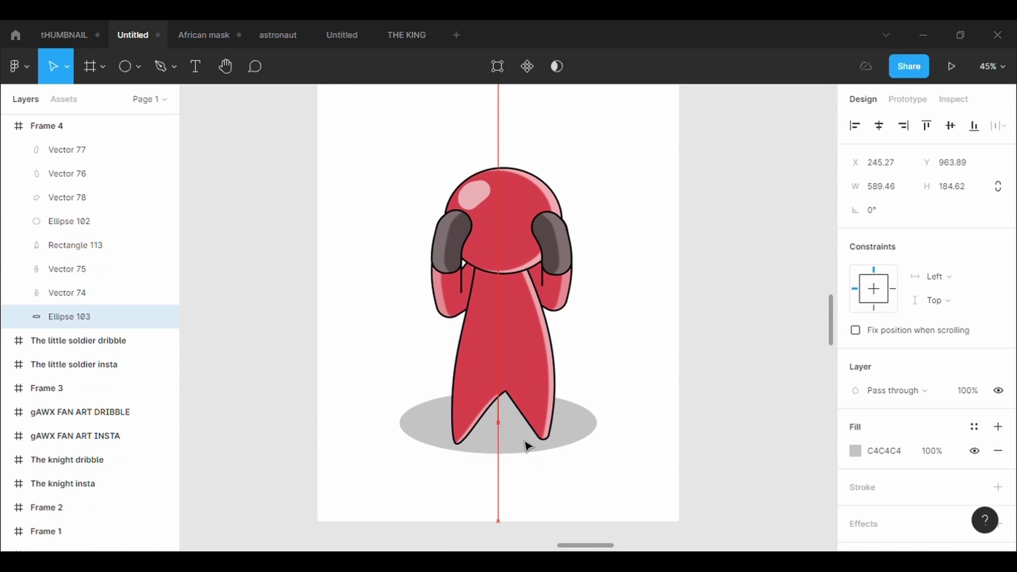
{"action": "mouse_move", "coordinate": [528, 445]}
{"action": "left_mouse_down"}
{"action": "mouse_move", "coordinate": [531, 436]}
{"action": "mouse_move", "coordinate": [540, 473]}
{"action": "left_mouse_up"}
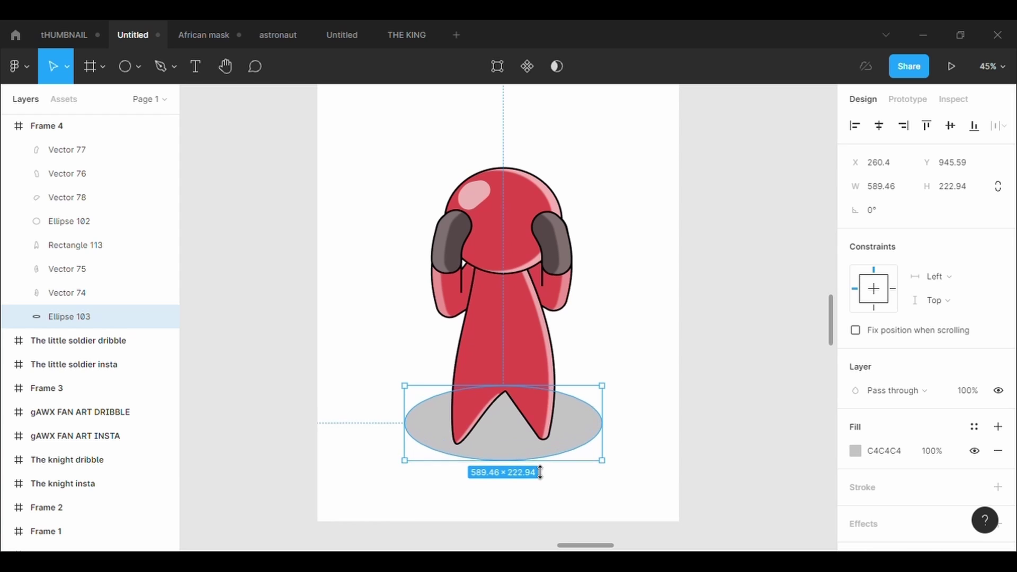
{"action": "left_click_drag", "start_coordinate": [604, 448], "coordinate": [614, 447]}
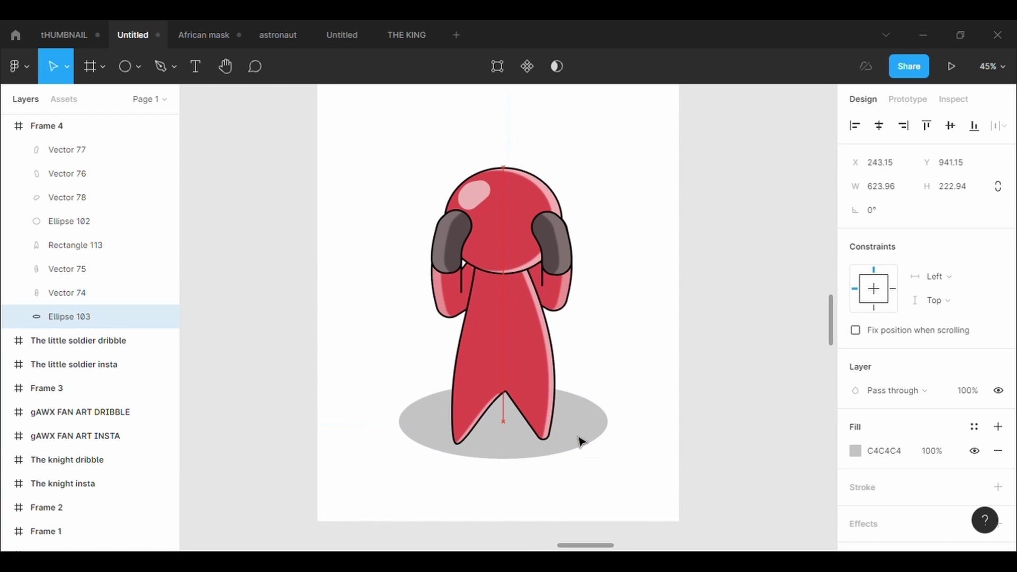
{"action": "left_click", "coordinate": [606, 320]}
{"action": "scroll", "coordinate": [609, 321], "scroll_direction": "up", "scroll_amount": 3}
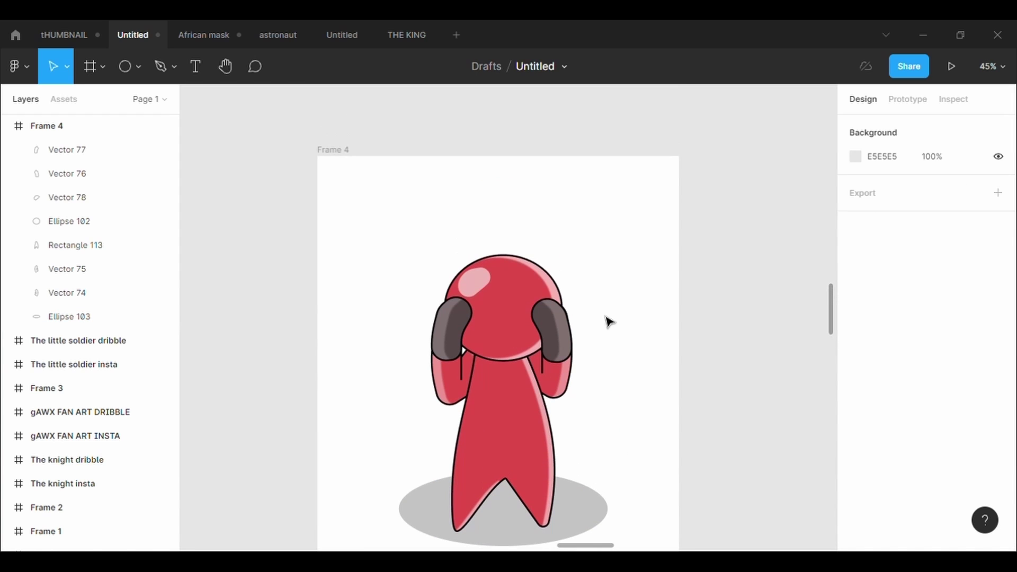
{"action": "scroll", "coordinate": [609, 322], "scroll_direction": "down", "scroll_amount": 2}
{"action": "scroll", "coordinate": [609, 321], "scroll_direction": "down", "scroll_amount": 2}
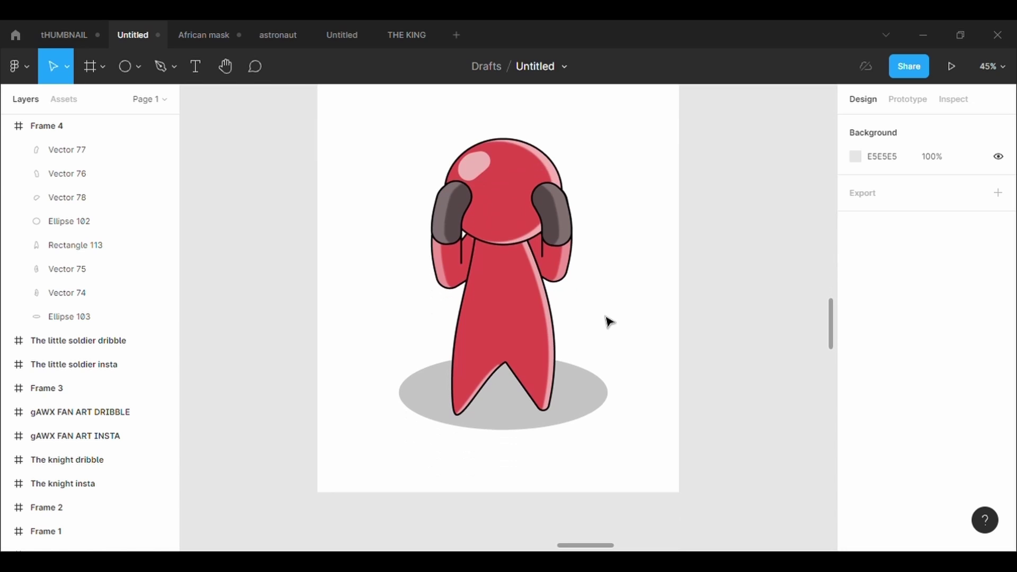
{"action": "scroll", "coordinate": [610, 322], "scroll_direction": "up", "scroll_amount": 1}
{"action": "scroll", "coordinate": [609, 321], "scroll_direction": "up", "scroll_amount": 1}
Fill Frame 4 with periwinkle blue 7986CA
{"action": "left_click", "coordinate": [383, 129]}
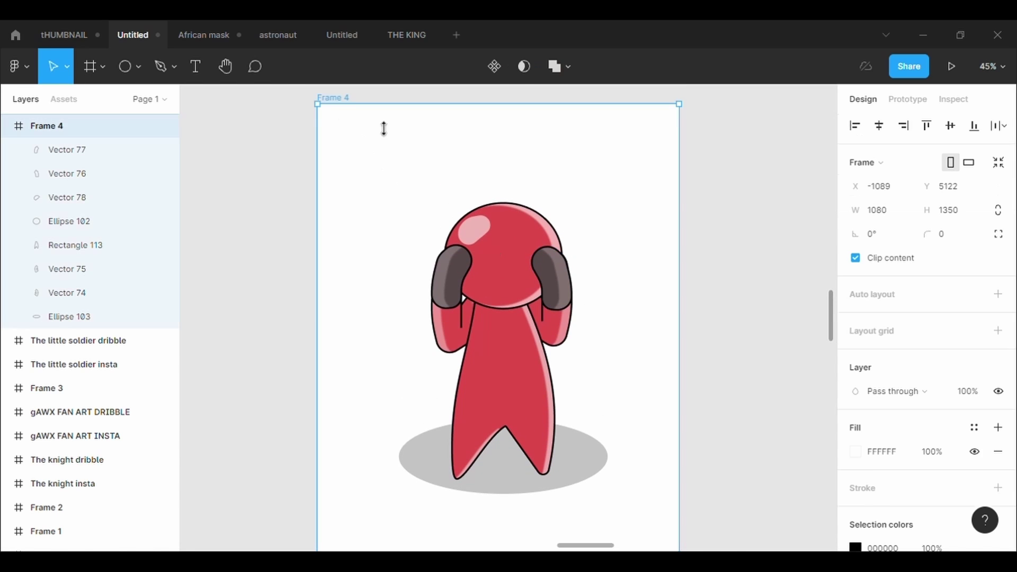
{"action": "left_click", "coordinate": [855, 451]}
{"action": "left_click", "coordinate": [717, 322]}
{"action": "mouse_move", "coordinate": [709, 332]}
{"action": "left_mouse_down"}
{"action": "mouse_move", "coordinate": [676, 306]}
{"action": "mouse_move", "coordinate": [672, 329]}
{"action": "mouse_move", "coordinate": [678, 280]}
{"action": "left_mouse_up"}
{"action": "left_click_drag", "start_coordinate": [716, 375], "coordinate": [777, 376]}
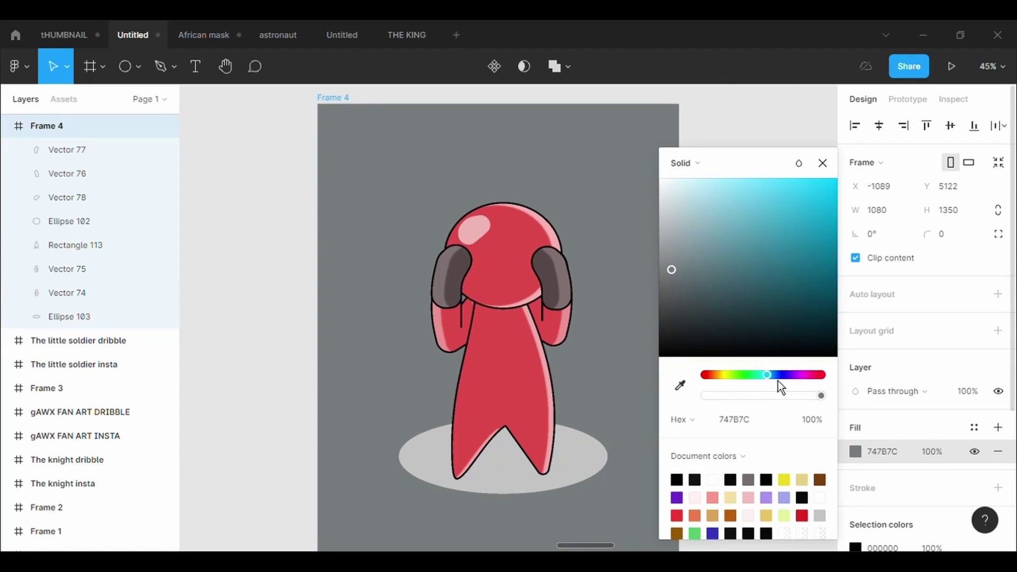
{"action": "left_click", "coordinate": [730, 214]}
{"action": "scroll", "coordinate": [604, 461], "scroll_direction": "down", "scroll_amount": 2}
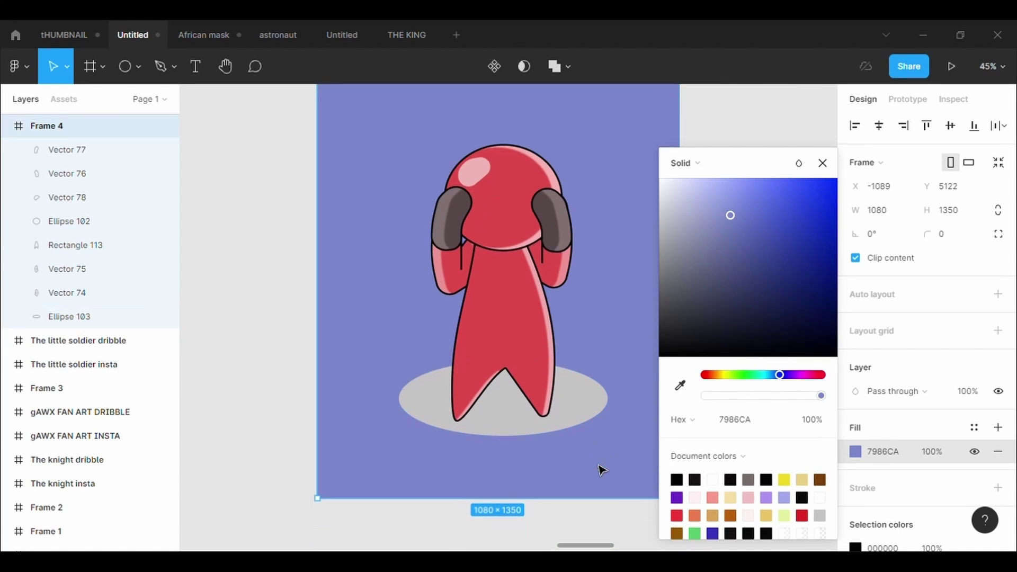
Change the oval shadow's fill to brown-grey 756767, then deselect
{"action": "right_click", "coordinate": [583, 456]}
{"action": "left_click", "coordinate": [538, 431]}
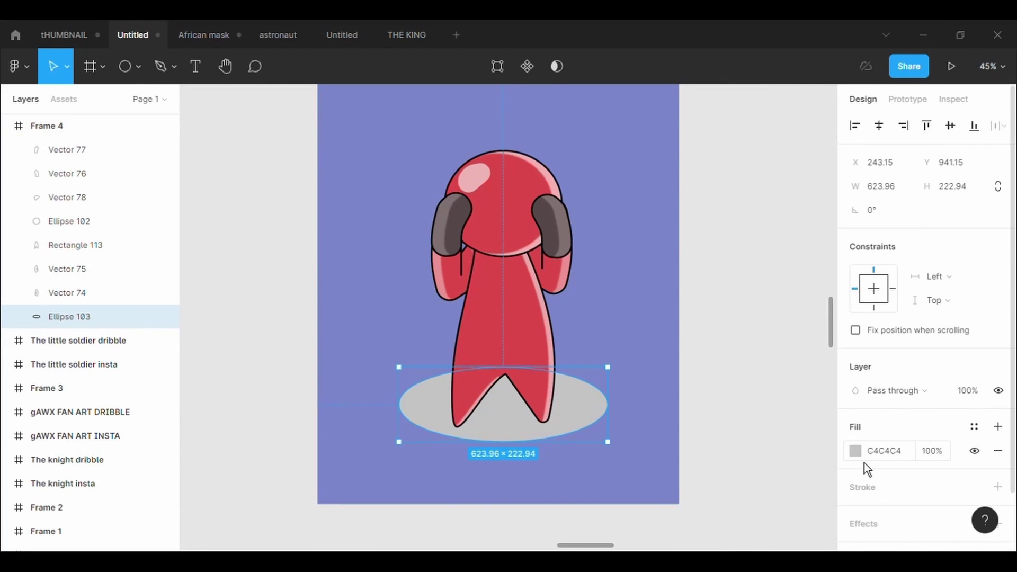
{"action": "left_click", "coordinate": [855, 451]}
{"action": "left_click", "coordinate": [690, 309]}
{"action": "left_click_drag", "start_coordinate": [697, 329], "coordinate": [683, 290]}
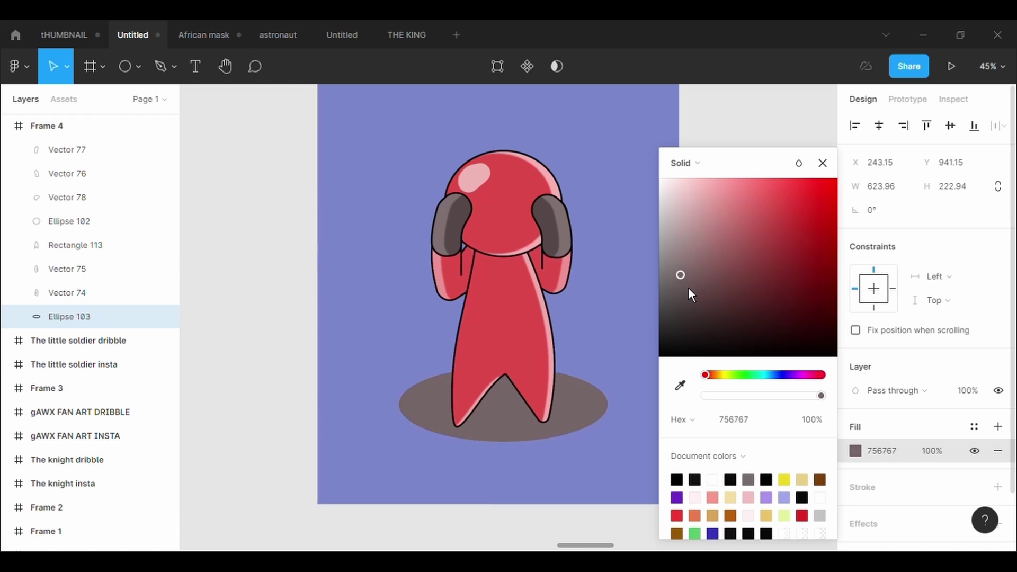
{"action": "left_click", "coordinate": [643, 341]}
{"action": "scroll", "coordinate": [643, 341], "scroll_direction": "down", "scroll_amount": 3, "text": "ctrl"}
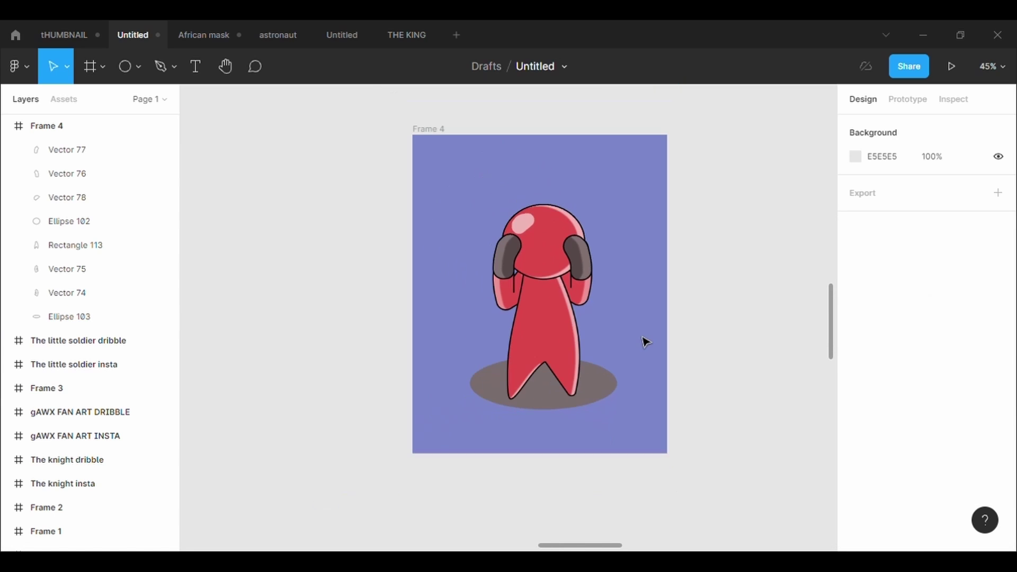
{"action": "scroll", "coordinate": [643, 341], "scroll_direction": "up", "scroll_amount": 1}
{"action": "scroll", "coordinate": [646, 342], "scroll_direction": "right", "scroll_amount": 1}
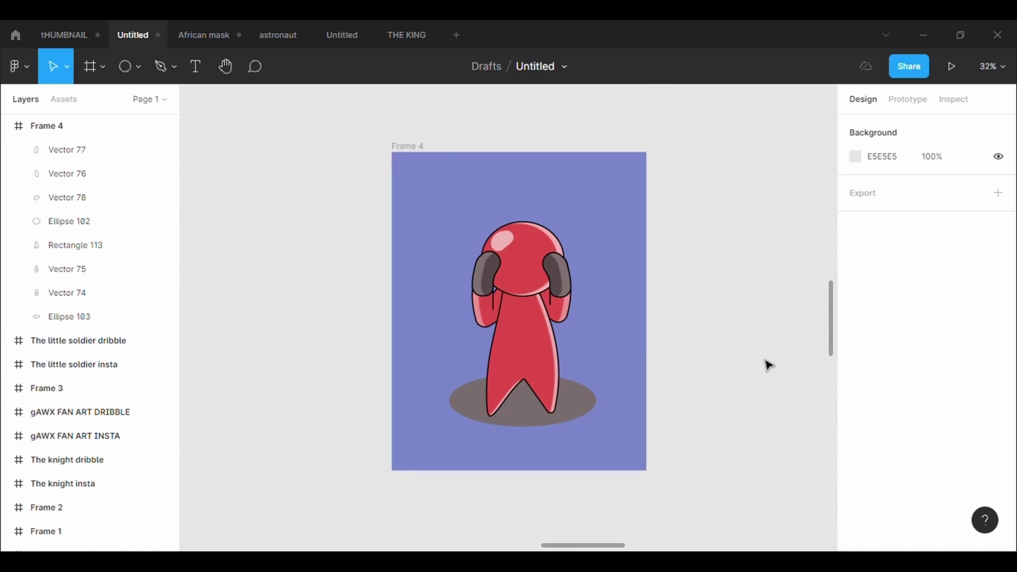
{"action": "scroll", "coordinate": [769, 366], "scroll_direction": "down", "scroll_amount": 1}
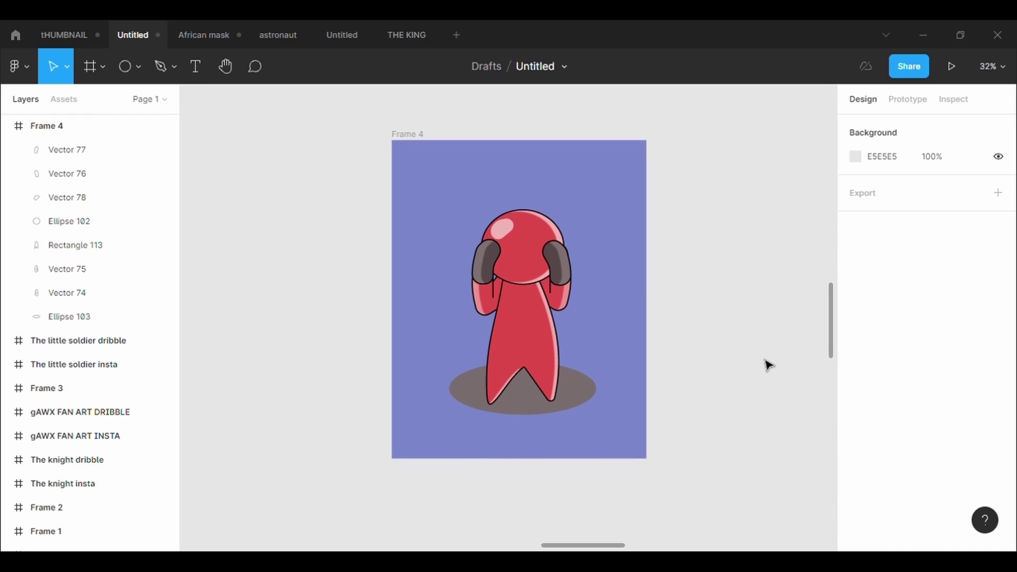